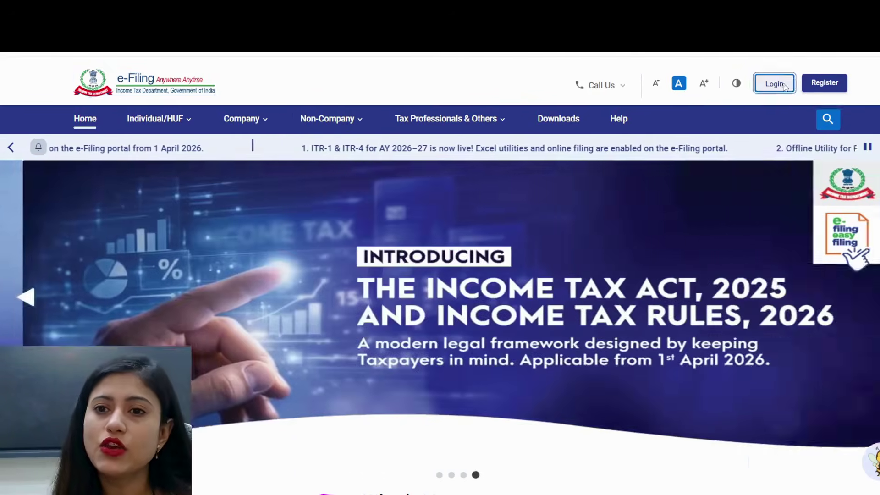
- Open the e-Filing login page and submit the taxpayer's PAN as the user ID
{"action": "left_click", "coordinate": [784, 86]}
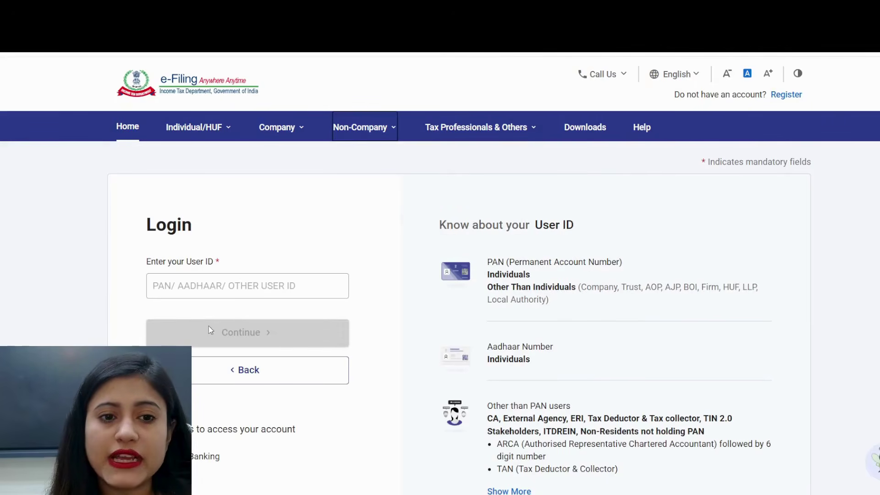
{"action": "left_click", "coordinate": [206, 283]}
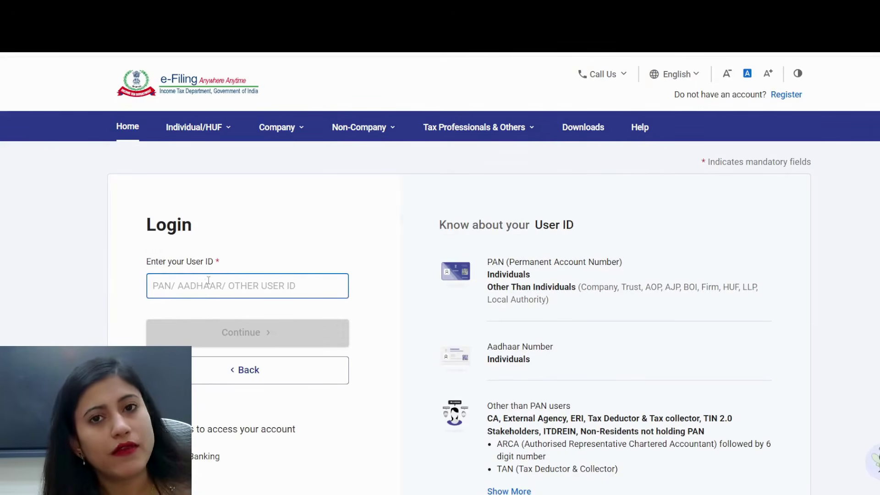
{"action": "key", "text": "ctrl+v"}
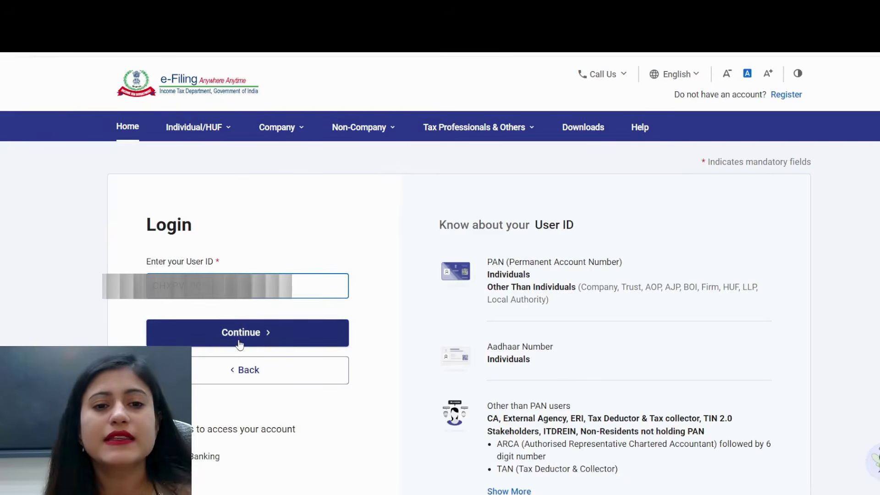
{"action": "left_click", "coordinate": [243, 338]}
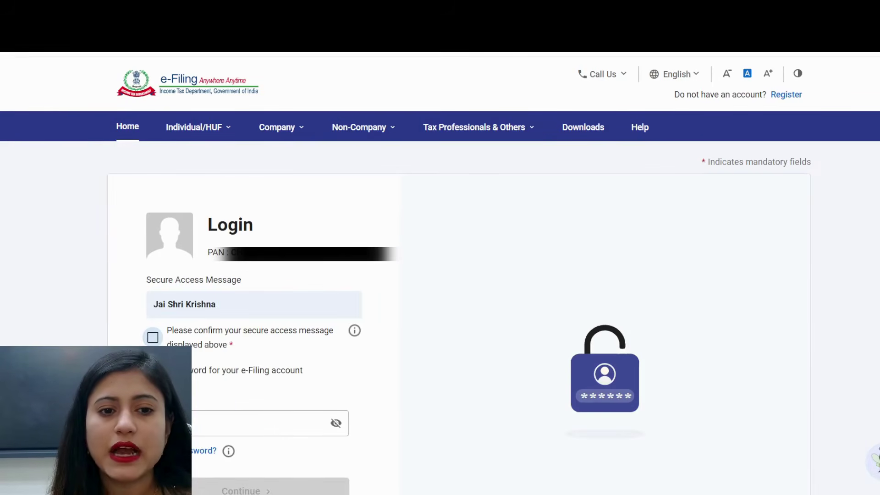
- Confirm the secure access message, enter the account password and log in
{"action": "left_click", "coordinate": [153, 338]}
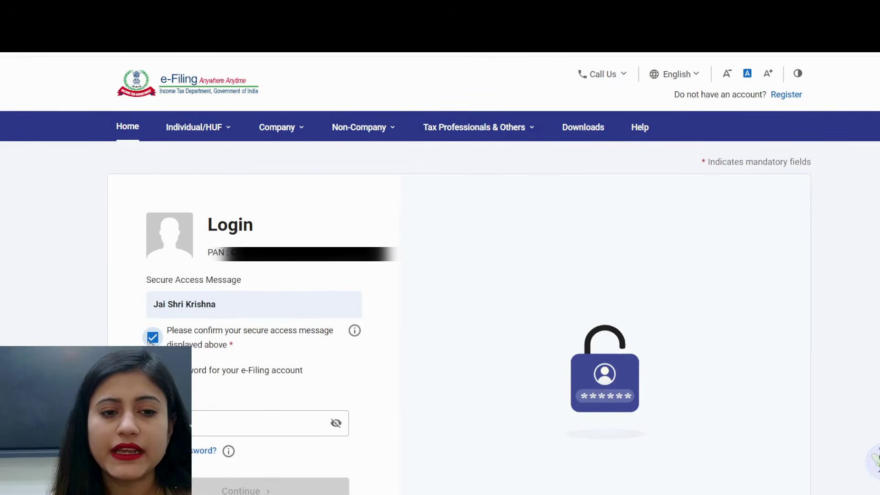
{"action": "left_click", "coordinate": [253, 427]}
{"action": "key", "text": "ctrl+v"}
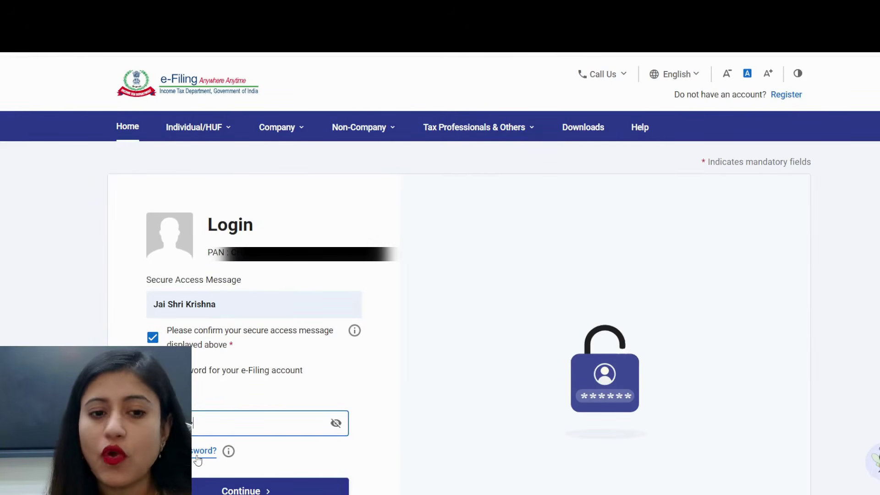
{"action": "left_click", "coordinate": [223, 489]}
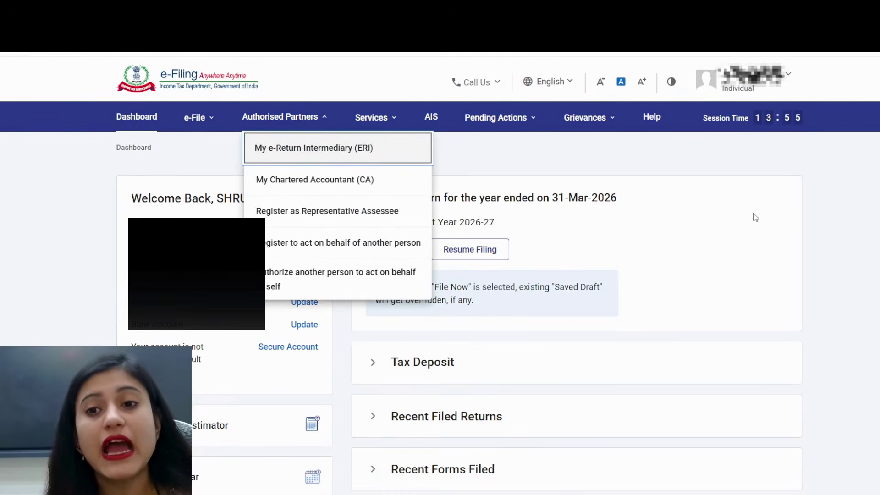
- Open Form 26AS on TRACES, agree to the usage of Form 16/16A, and proceed to the annual tax statement page
{"action": "left_click", "coordinate": [845, 193]}
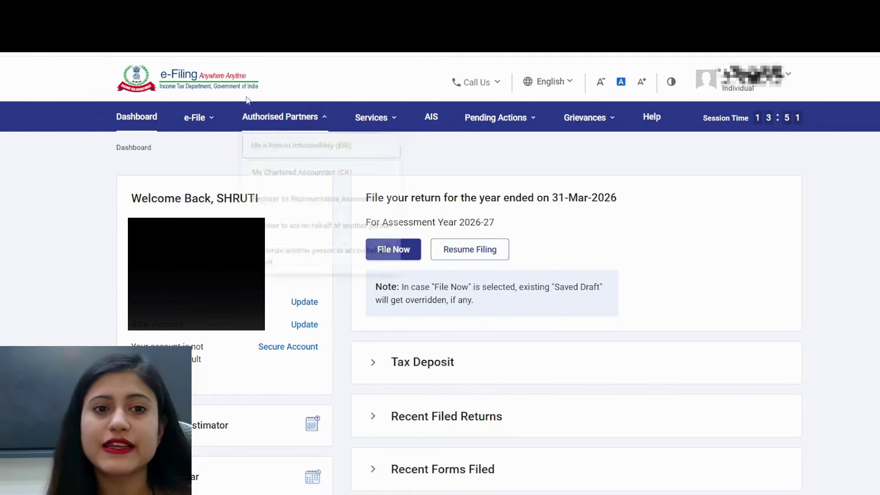
{"action": "mouse_move", "coordinate": [192, 126]}
{"action": "mouse_move", "coordinate": [196, 149]}
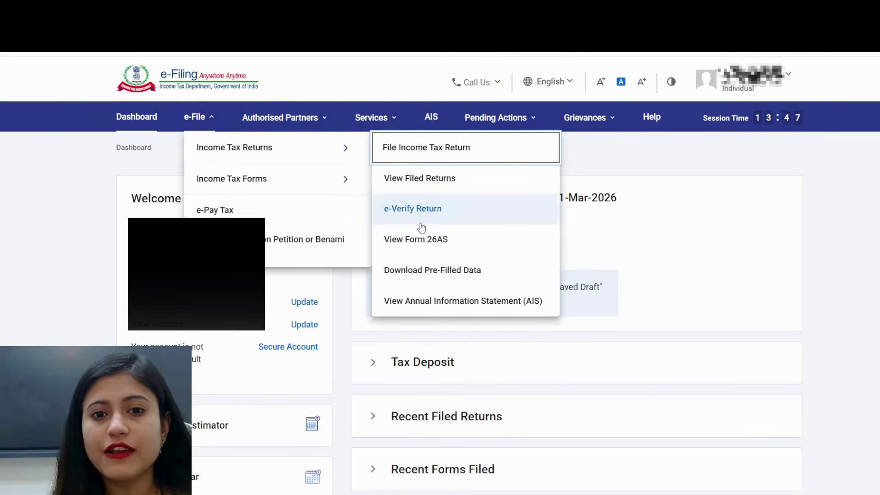
{"action": "left_click", "coordinate": [436, 238]}
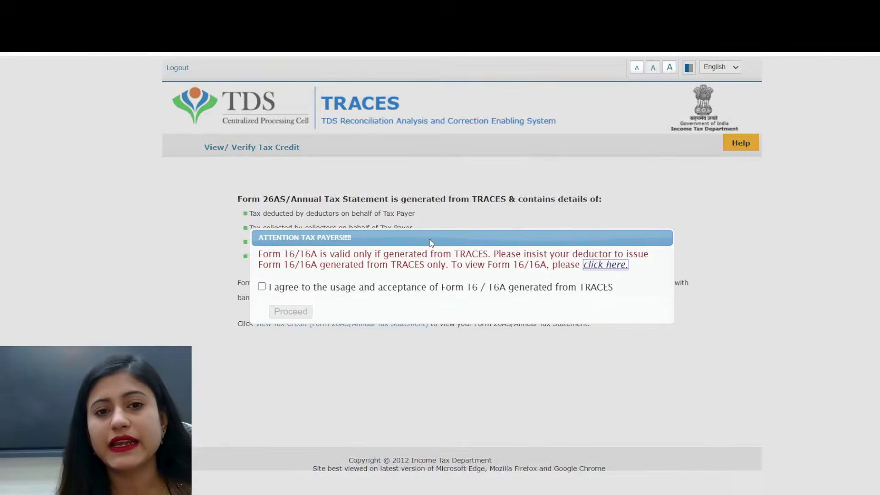
{"action": "left_click", "coordinate": [262, 287]}
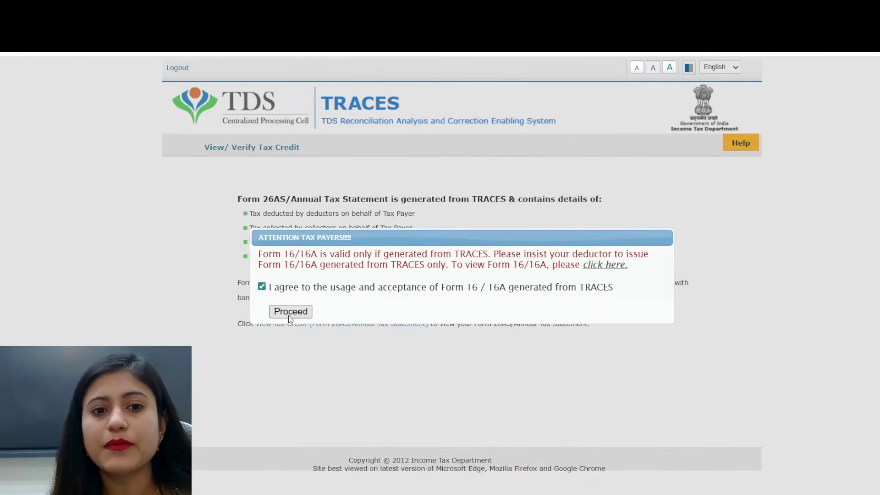
{"action": "left_click", "coordinate": [290, 311]}
{"action": "left_click", "coordinate": [309, 325]}
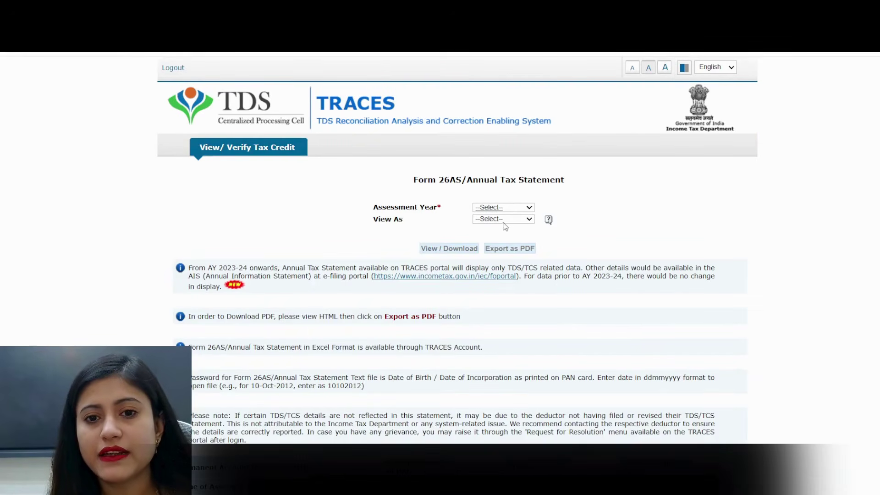
- View the Form 26AS statement for assessment year 2026-27 in HTML format and examine its tax credit entries
{"action": "left_click", "coordinate": [497, 234]}
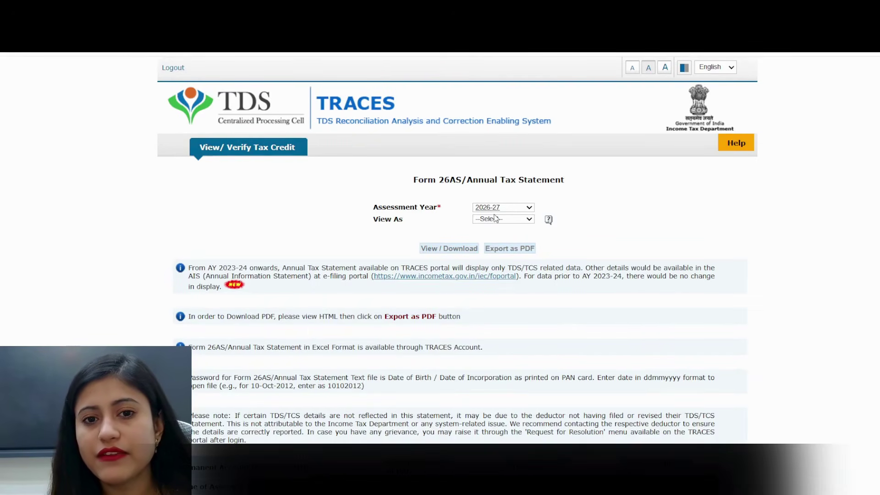
{"action": "left_click", "coordinate": [496, 219]}
{"action": "left_click", "coordinate": [495, 233]}
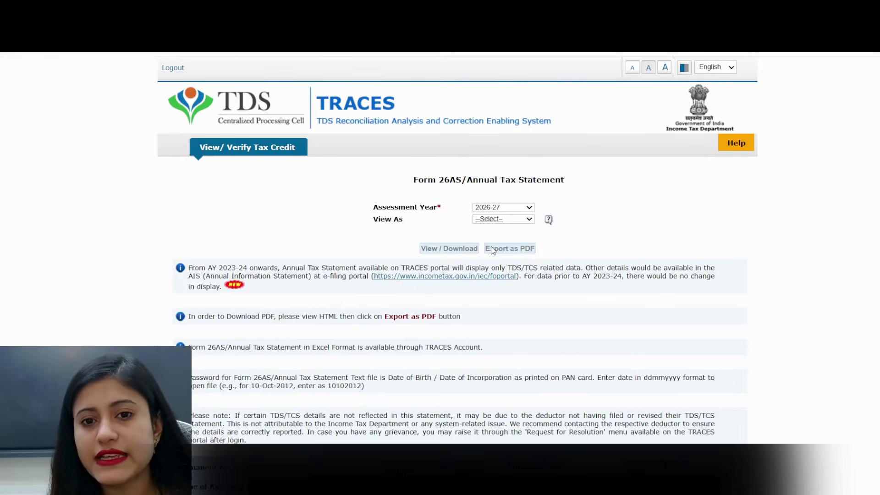
{"action": "left_click", "coordinate": [449, 249]}
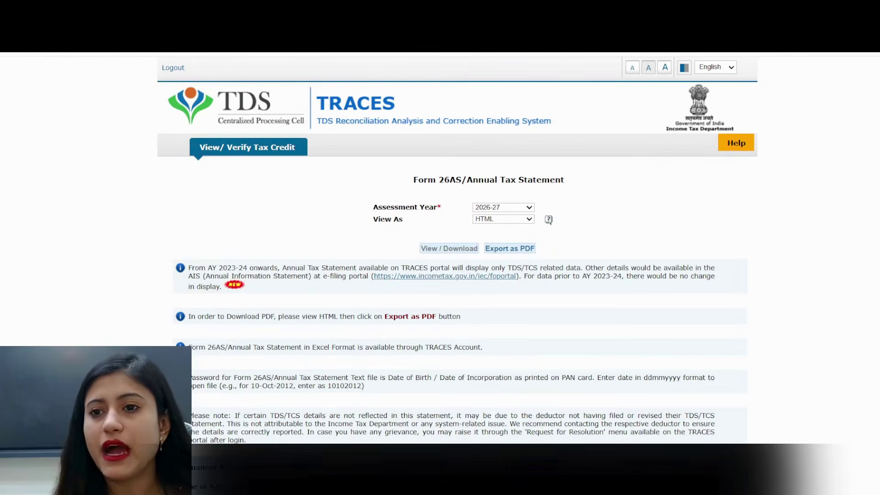
{"action": "scroll", "coordinate": [457, 247], "scroll_direction": "down", "scroll_amount": 6}
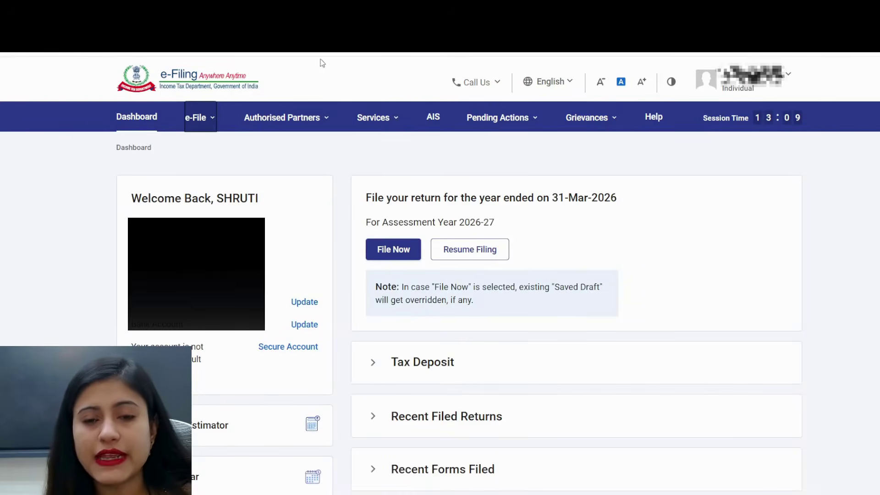
- Open the Annual Information Statement from the e-Filing dashboard and examine the TDS/TCS information in Part B
{"action": "left_click", "coordinate": [439, 123]}
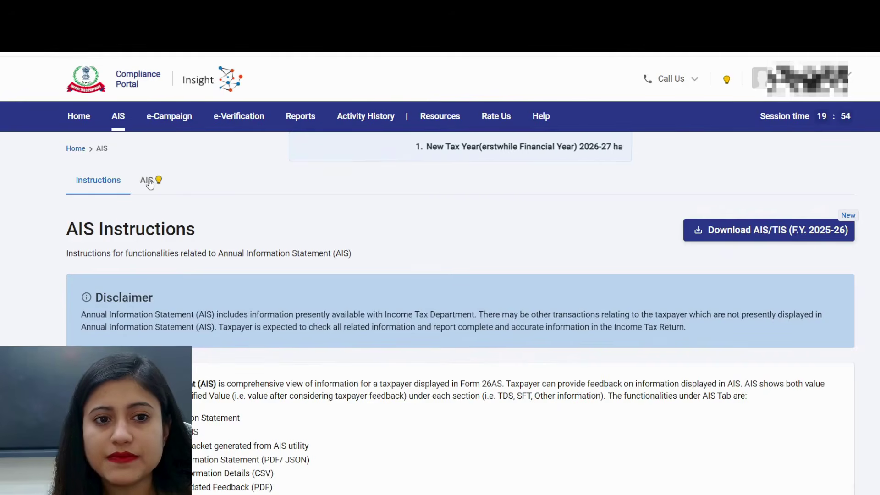
{"action": "left_click", "coordinate": [155, 179]}
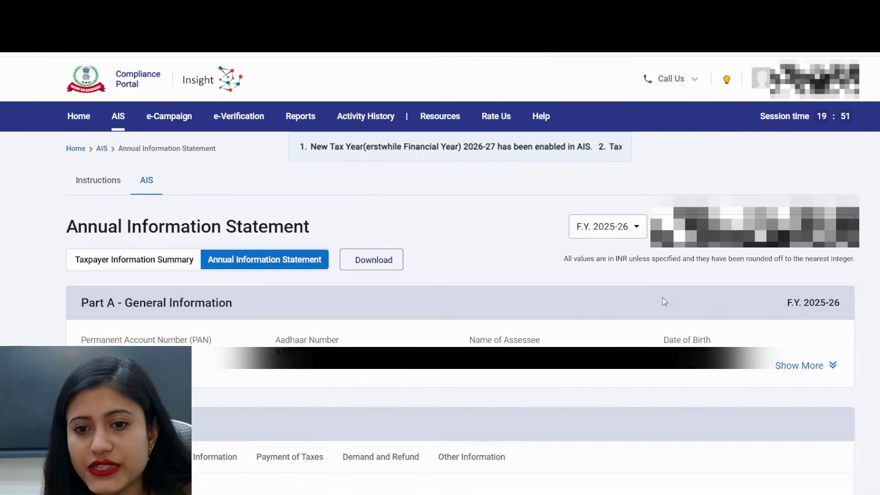
{"action": "left_click", "coordinate": [662, 298]}
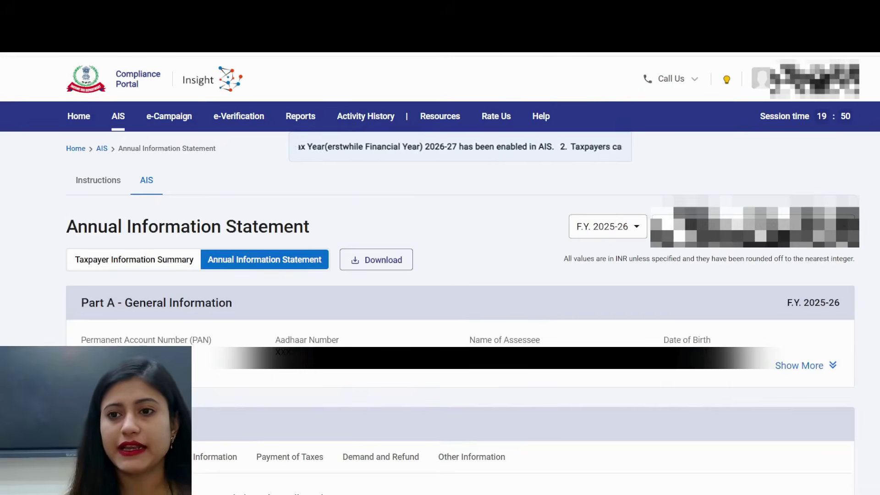
{"action": "scroll", "coordinate": [664, 300], "scroll_direction": "down", "scroll_amount": 5}
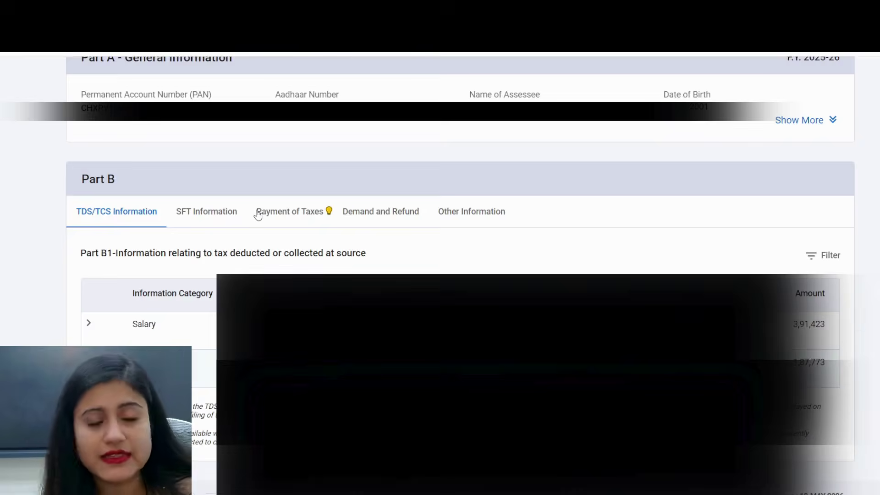
- Review the SFT Information section in Part B of the Annual Information Statement
{"action": "left_click", "coordinate": [217, 216]}
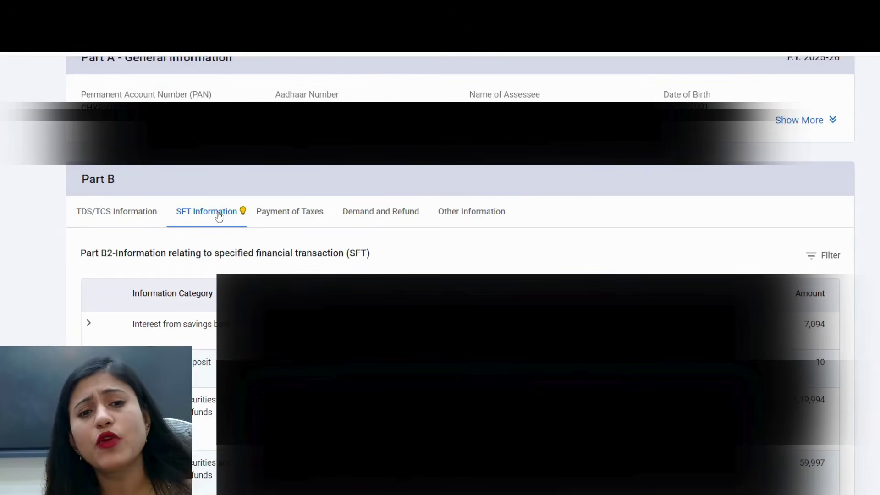
{"action": "scroll", "coordinate": [458, 275], "scroll_direction": "down", "scroll_amount": 2}
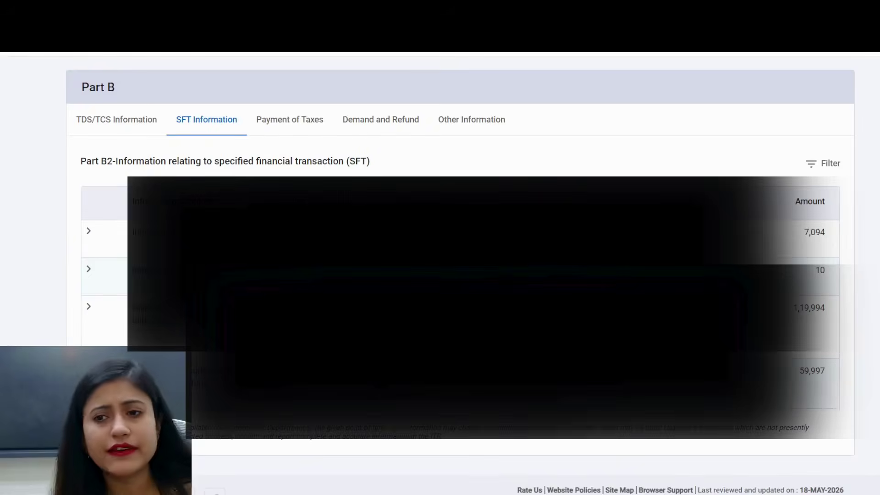
{"action": "scroll", "coordinate": [458, 275], "scroll_direction": "up", "scroll_amount": 7}
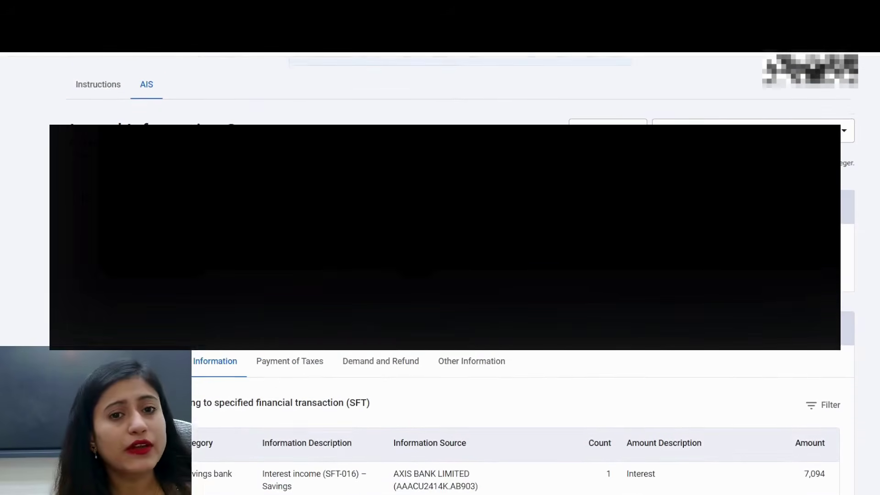
{"action": "scroll", "coordinate": [440, 275], "scroll_direction": "up", "scroll_amount": 1}
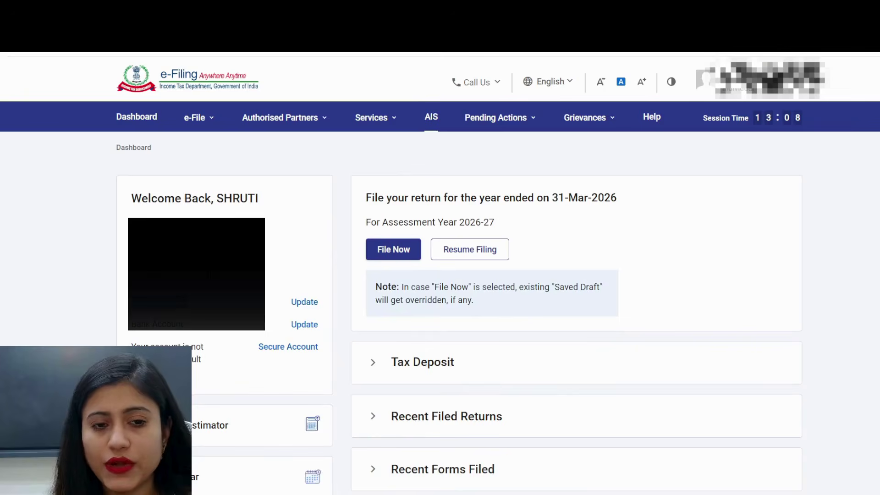
- Open the profile's contact details for updating from the e-Filing dashboard and check the mobile, email and address sections
{"action": "left_click", "coordinate": [298, 302]}
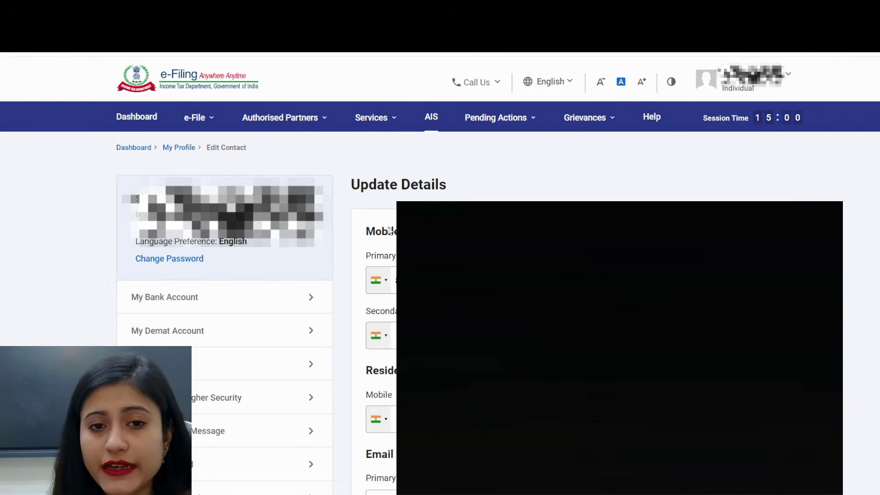
{"action": "left_click_drag", "start_coordinate": [365, 230], "coordinate": [396, 231]}
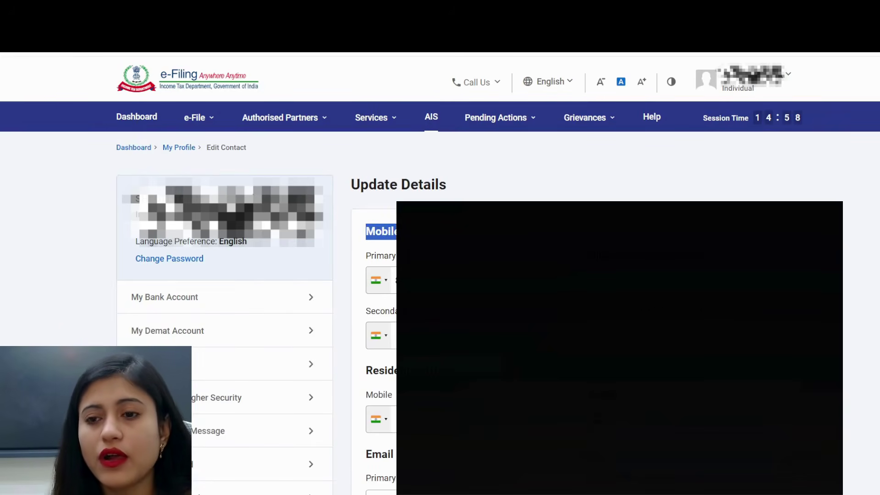
{"action": "scroll", "coordinate": [440, 293], "scroll_direction": "down", "scroll_amount": 6}
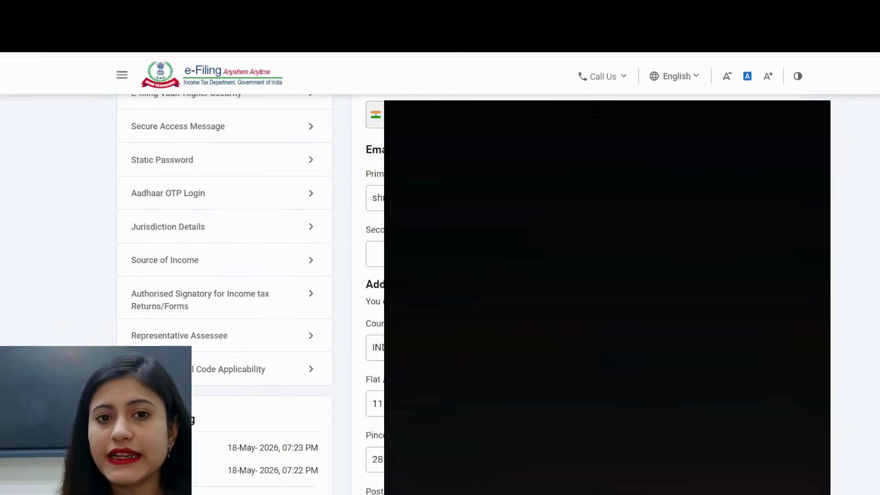
{"action": "left_click_drag", "start_coordinate": [365, 149], "coordinate": [397, 151]}
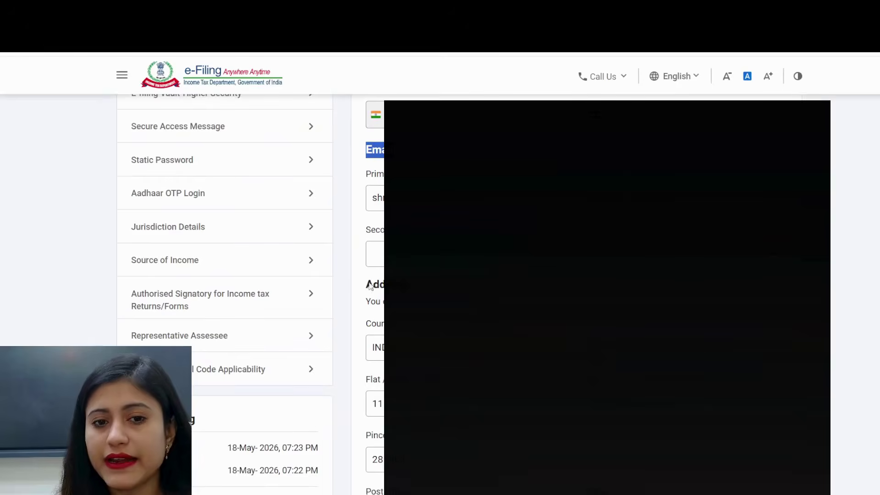
{"action": "left_click_drag", "start_coordinate": [366, 284], "coordinate": [397, 285]}
{"action": "left_click", "coordinate": [397, 285]}
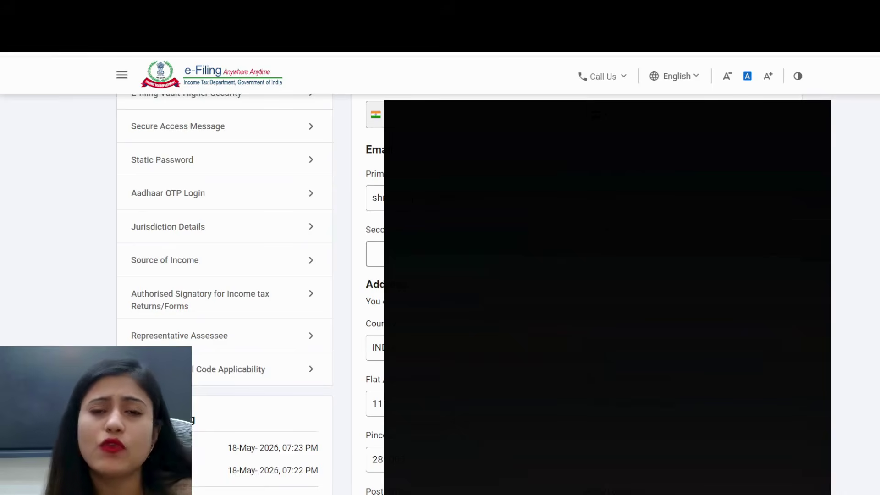
{"action": "scroll", "coordinate": [704, 161], "scroll_direction": "up", "scroll_amount": 5}
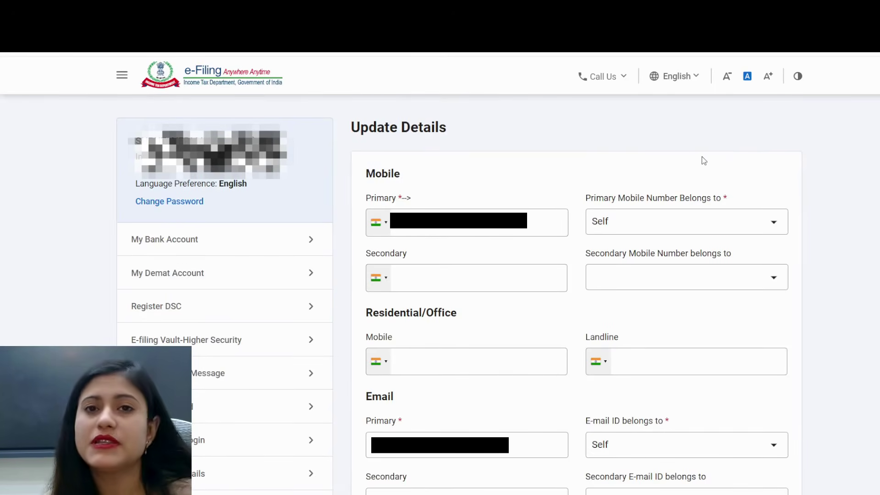
{"action": "scroll", "coordinate": [704, 161], "scroll_direction": "up", "scroll_amount": 2}
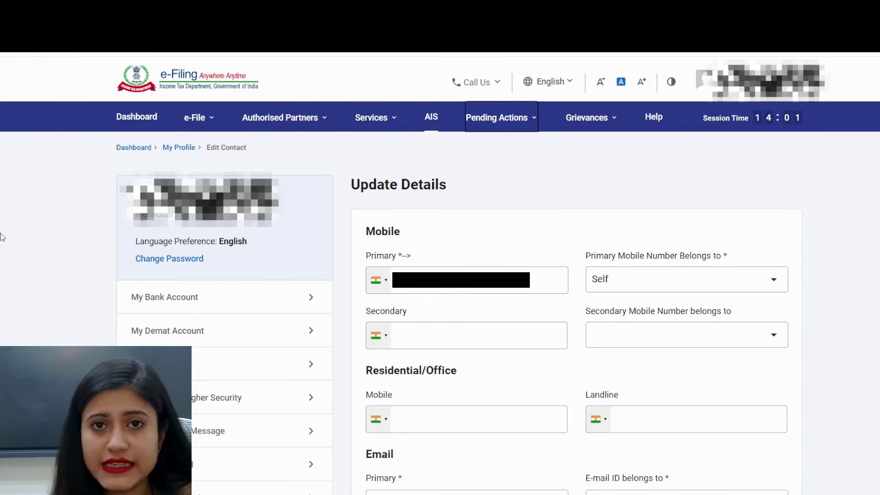
- Return to the dashboard, start a new income tax return for assessment year 2026-27 and choose the Online filing mode
{"action": "left_click", "coordinate": [141, 115]}
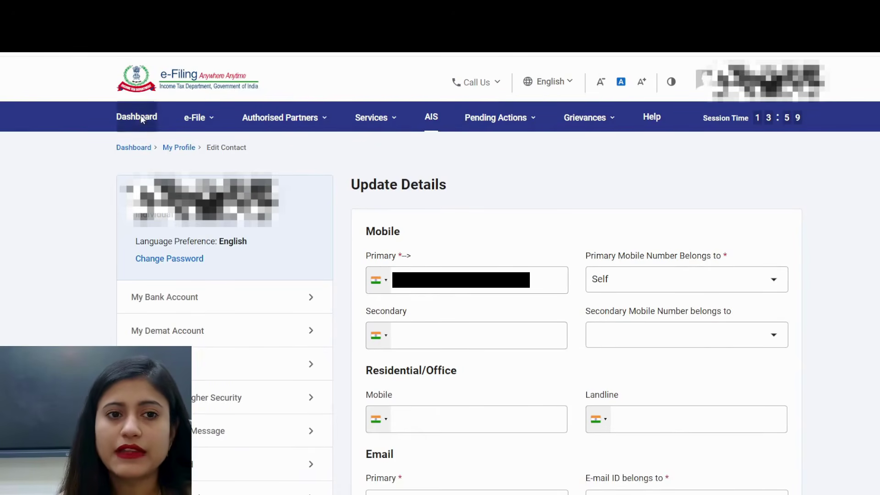
{"action": "left_click", "coordinate": [280, 117]}
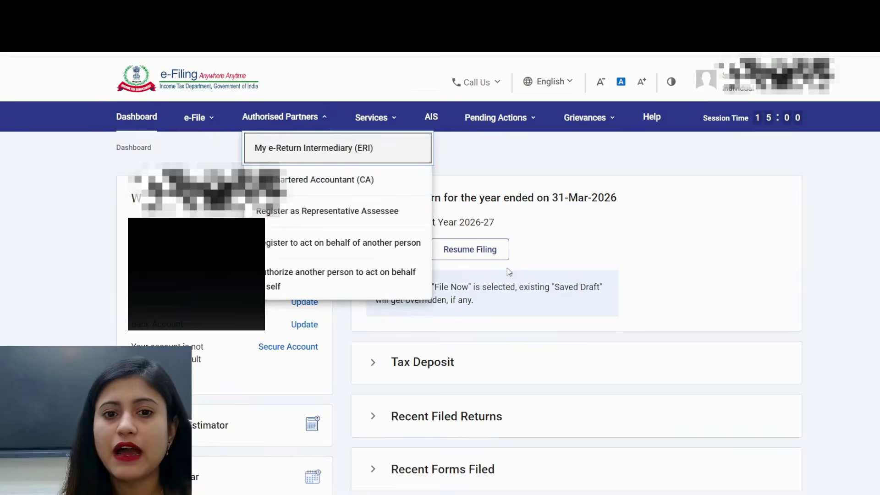
{"action": "left_click", "coordinate": [576, 237]}
{"action": "left_click", "coordinate": [392, 256]}
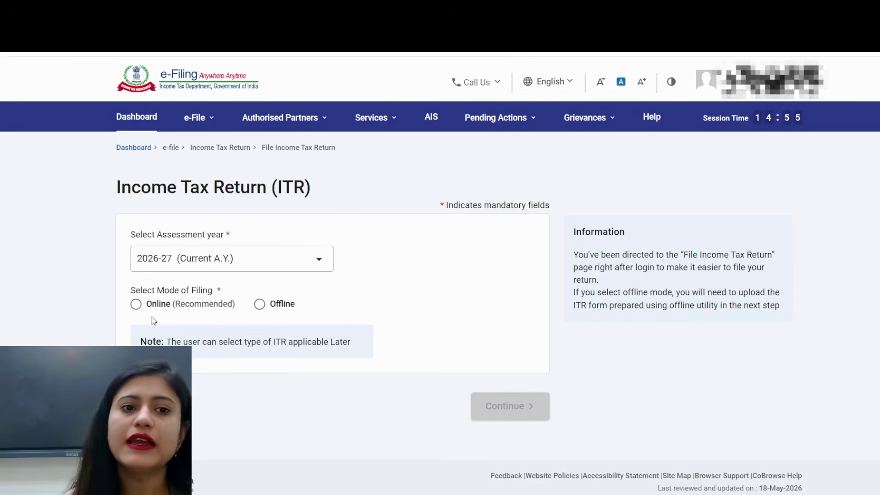
{"action": "left_click", "coordinate": [135, 305]}
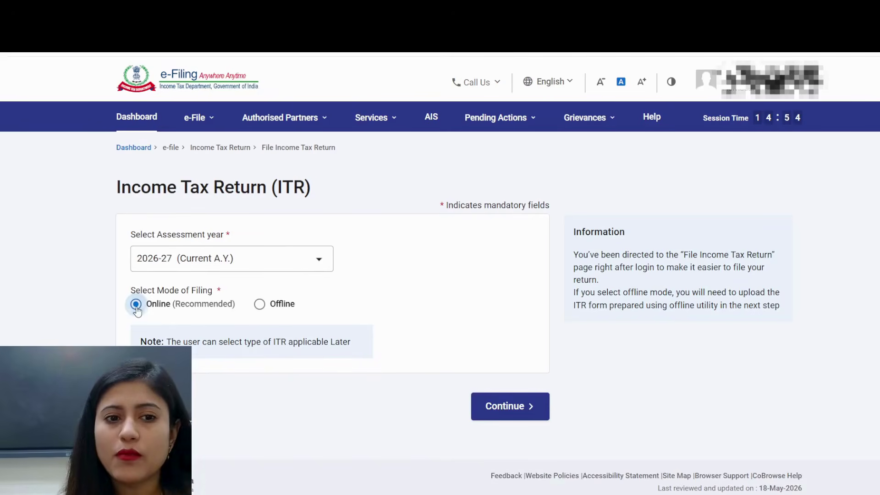
- Start a new filing instead of resuming the saved ITR-1 draft and proceed with the Individual status
{"action": "left_click", "coordinate": [492, 414]}
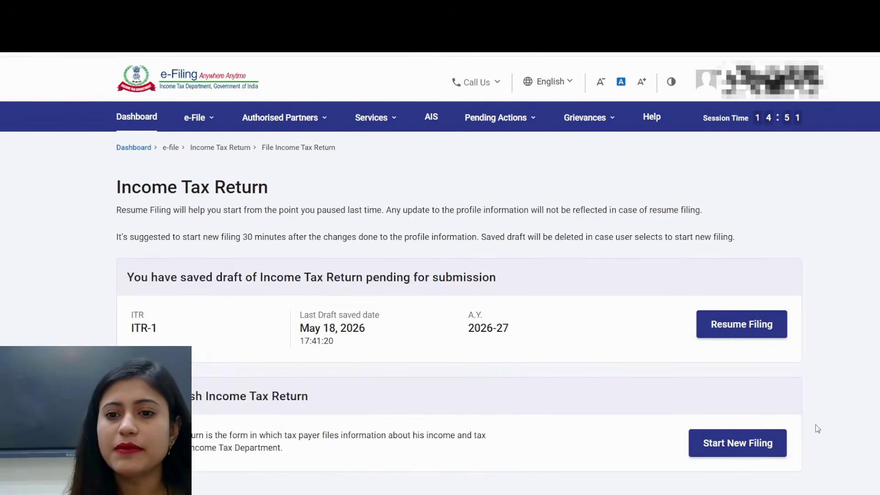
{"action": "left_click", "coordinate": [733, 446]}
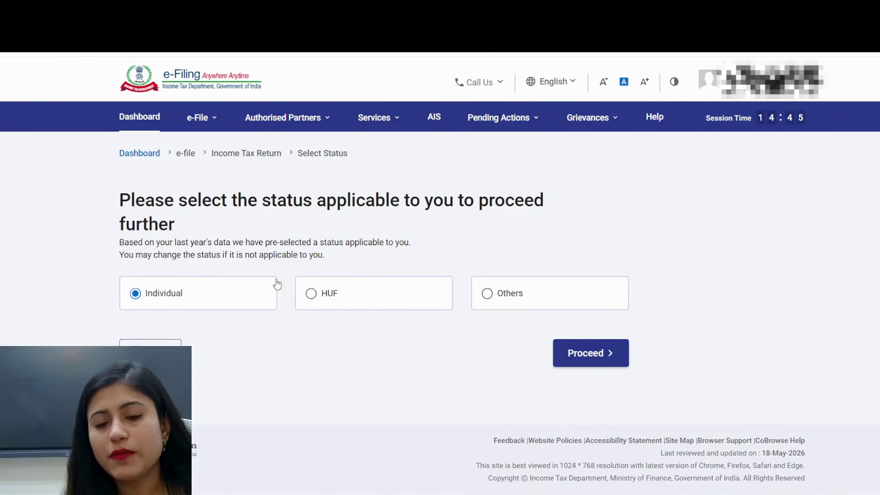
{"action": "left_click", "coordinate": [573, 356]}
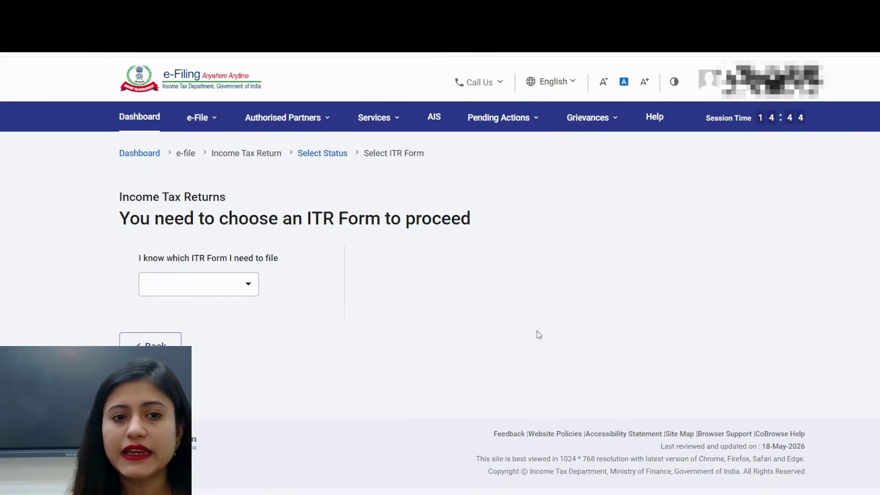
- Choose ITR - 1 as the form to file and proceed with it
{"action": "left_click", "coordinate": [247, 284]}
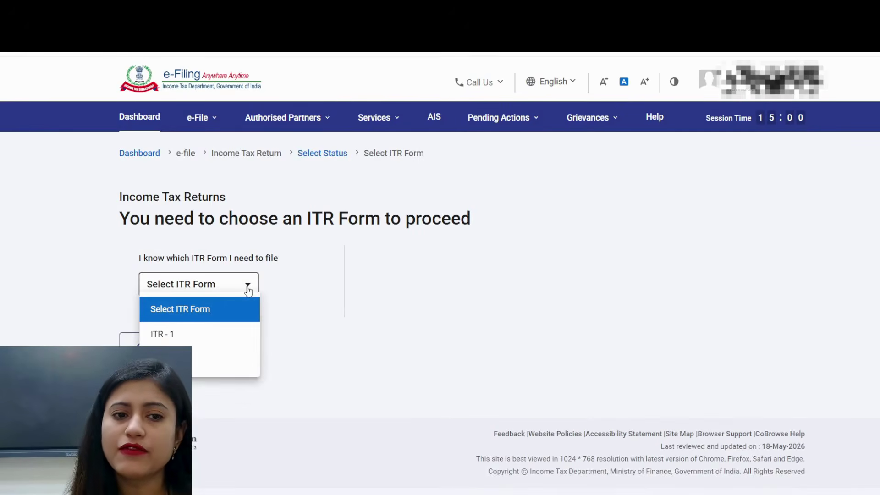
{"action": "left_click", "coordinate": [205, 340]}
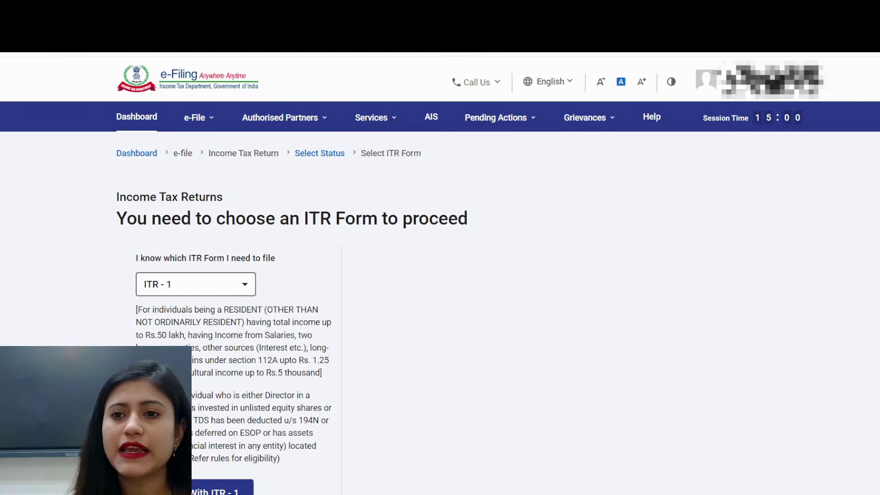
{"action": "scroll", "coordinate": [315, 284], "scroll_direction": "down", "scroll_amount": 3}
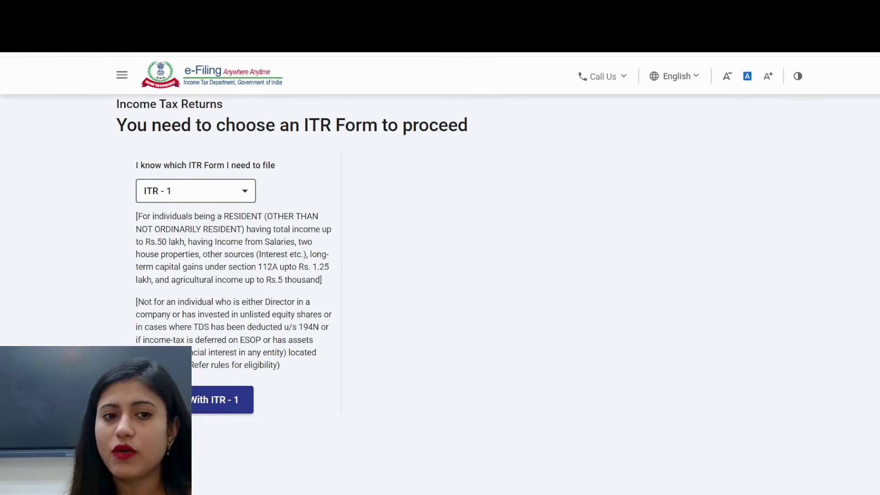
{"action": "left_click", "coordinate": [238, 400]}
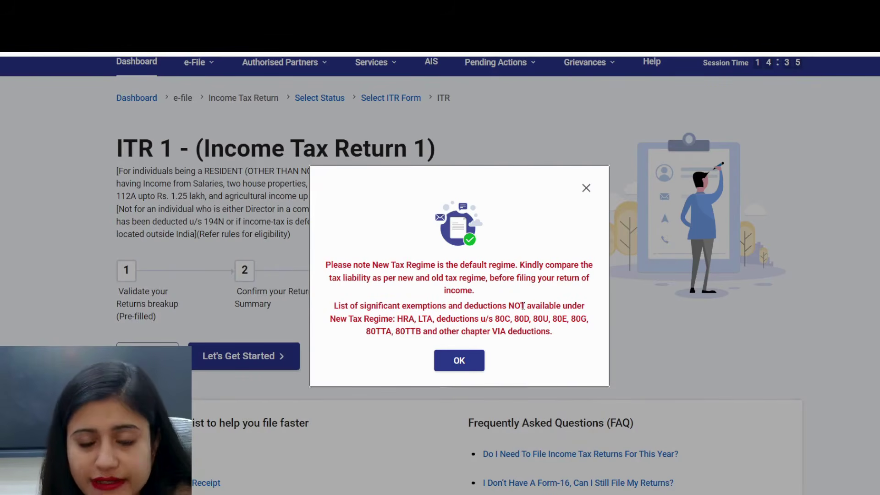
- Read and acknowledge the note on the default New Tax Regime and get started with the ITR-1 return
{"action": "left_click_drag", "start_coordinate": [340, 306], "coordinate": [360, 306]}
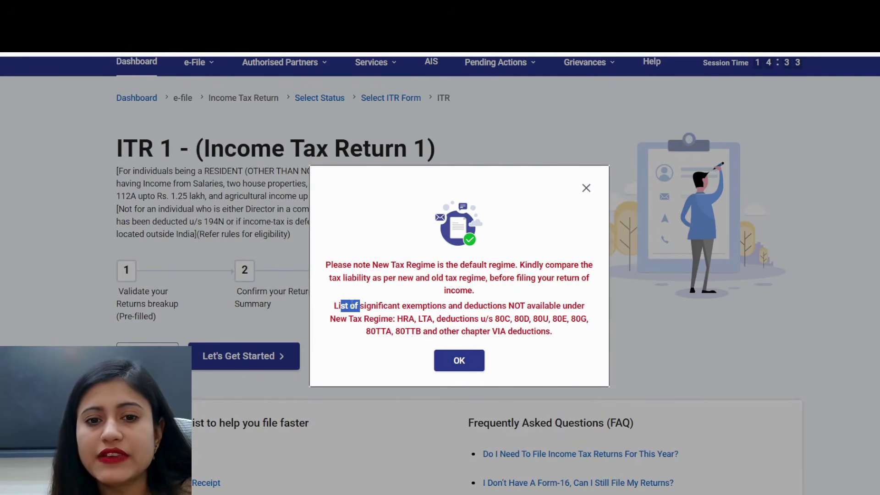
{"action": "left_click_drag", "start_coordinate": [451, 319], "coordinate": [509, 337]}
{"action": "left_click", "coordinate": [460, 360]}
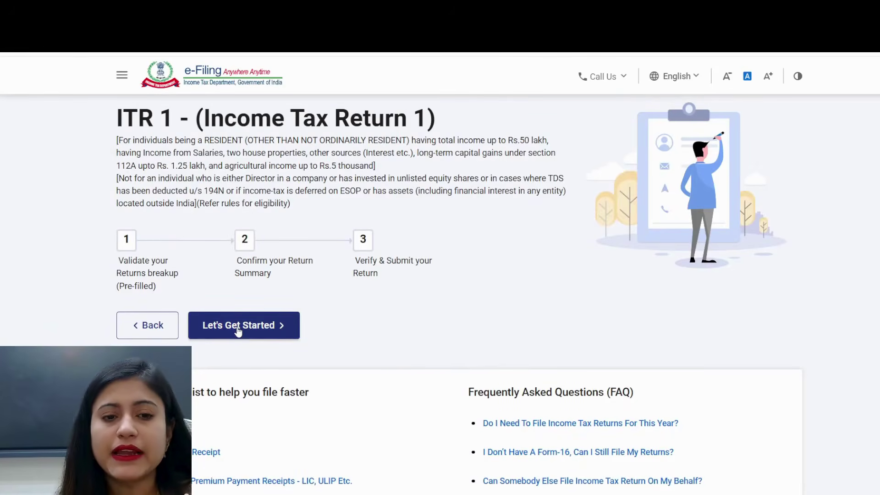
{"action": "left_click", "coordinate": [237, 326]}
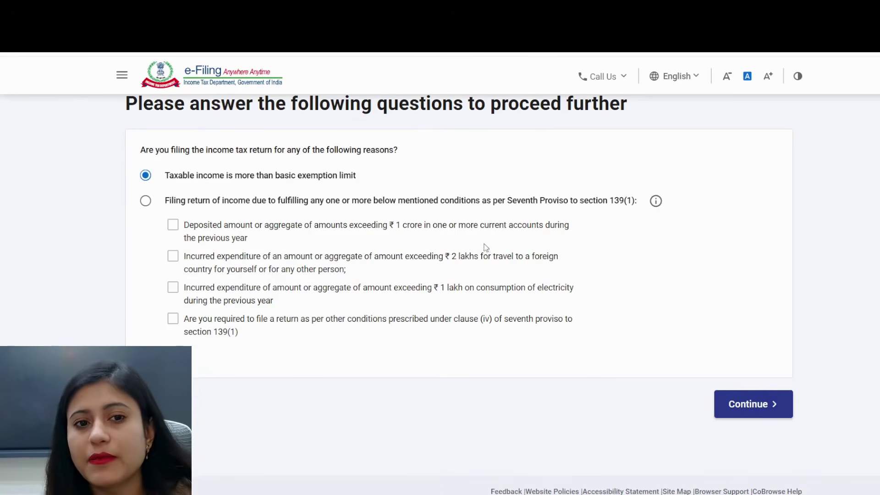
- Continue with taxable income above the basic exemption limit as the filing reason and acknowledge the note about pre-filled data
{"action": "triple_click", "coordinate": [476, 263]}
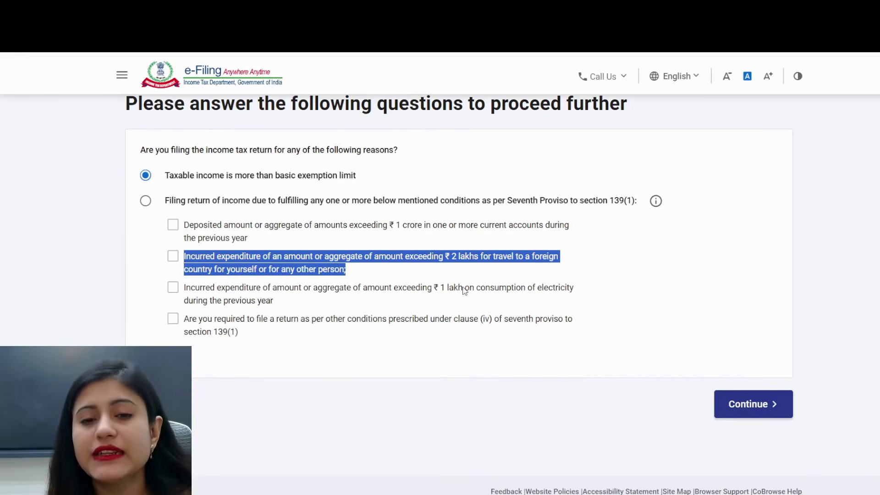
{"action": "left_click_drag", "start_coordinate": [490, 289], "coordinate": [569, 290]}
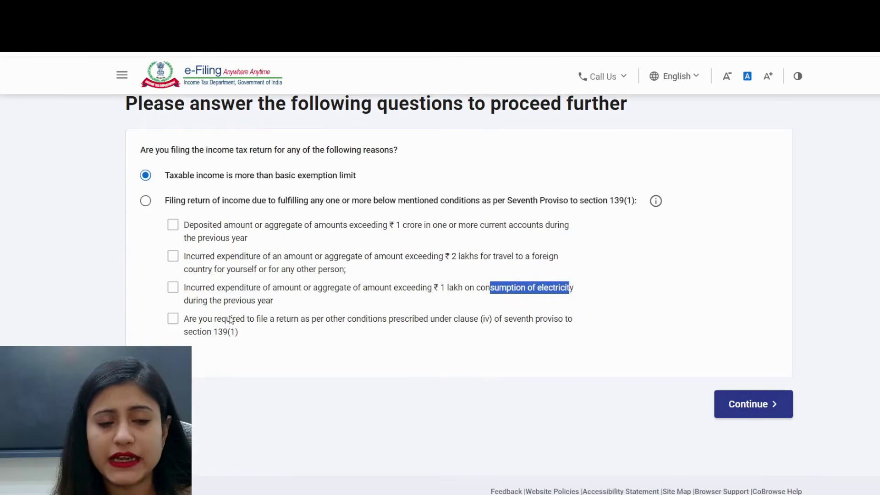
{"action": "left_click", "coordinate": [754, 395]}
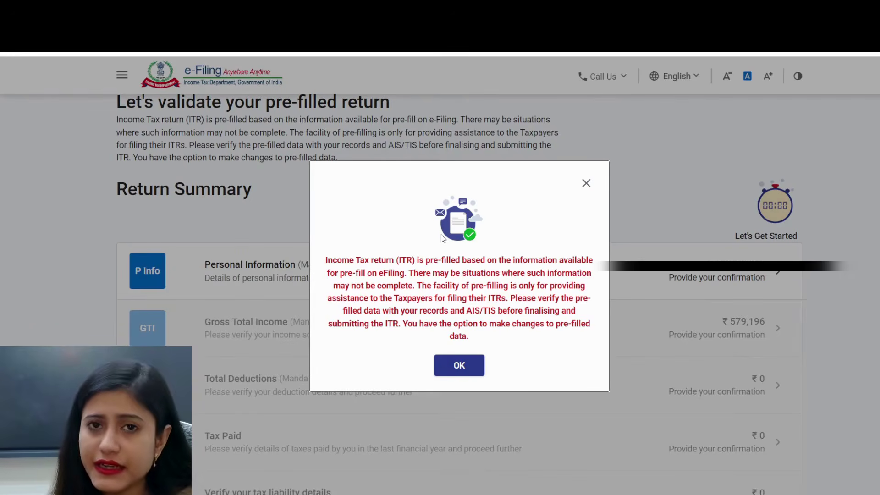
{"action": "left_click", "coordinate": [459, 366]}
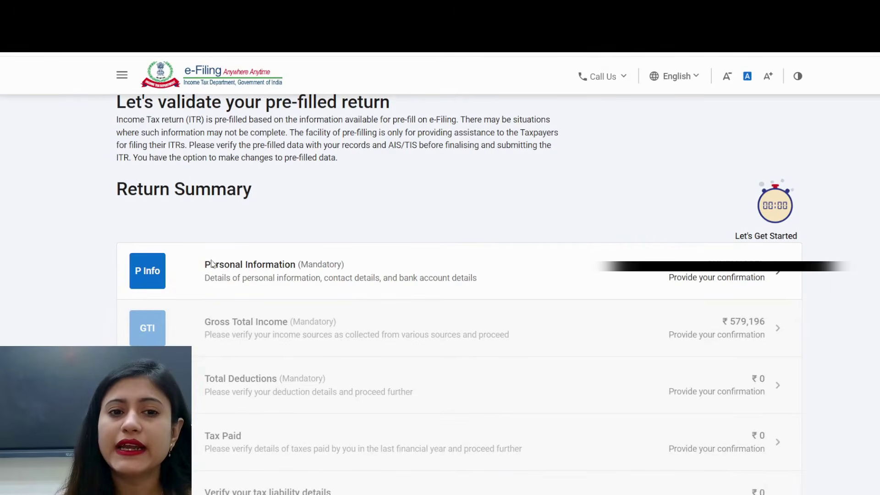
- Open the Personal Information section of the return summary and set the Nature of Employment to Others
{"action": "left_click", "coordinate": [279, 269]}
{"action": "scroll", "coordinate": [168, 166], "scroll_direction": "down", "scroll_amount": 2}
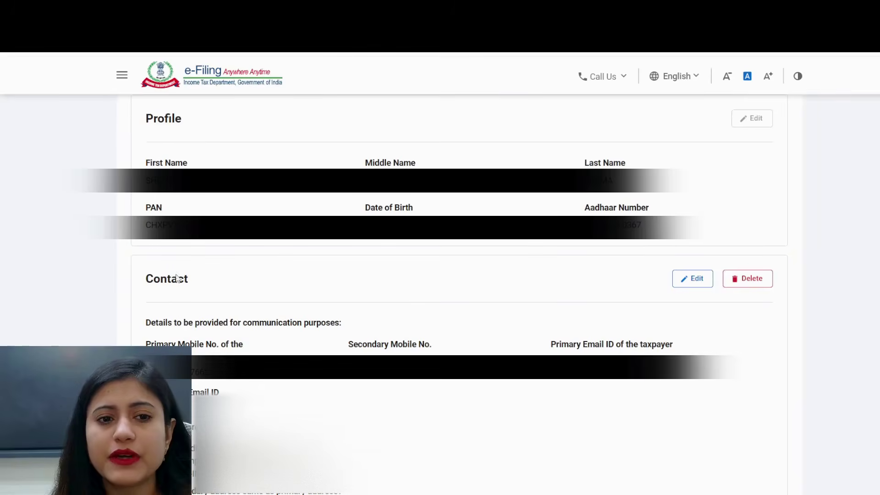
{"action": "scroll", "coordinate": [611, 227], "scroll_direction": "down", "scroll_amount": 7}
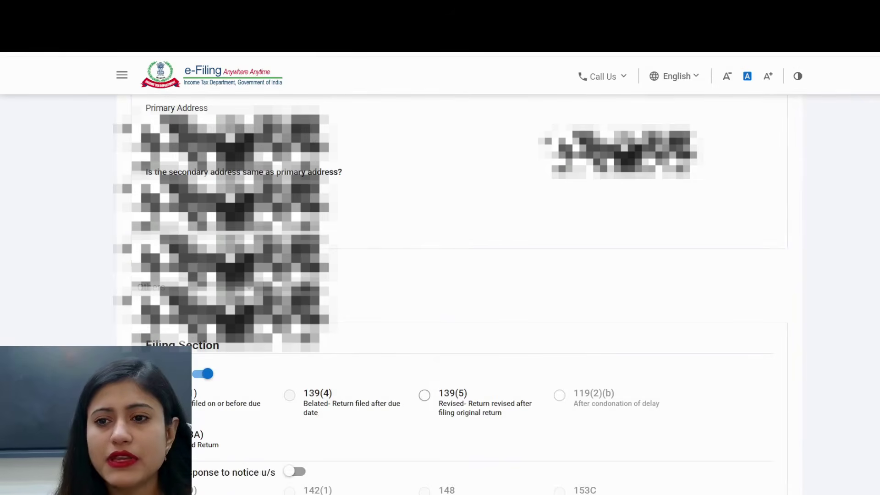
{"action": "scroll", "coordinate": [440, 275], "scroll_direction": "down", "scroll_amount": 3}
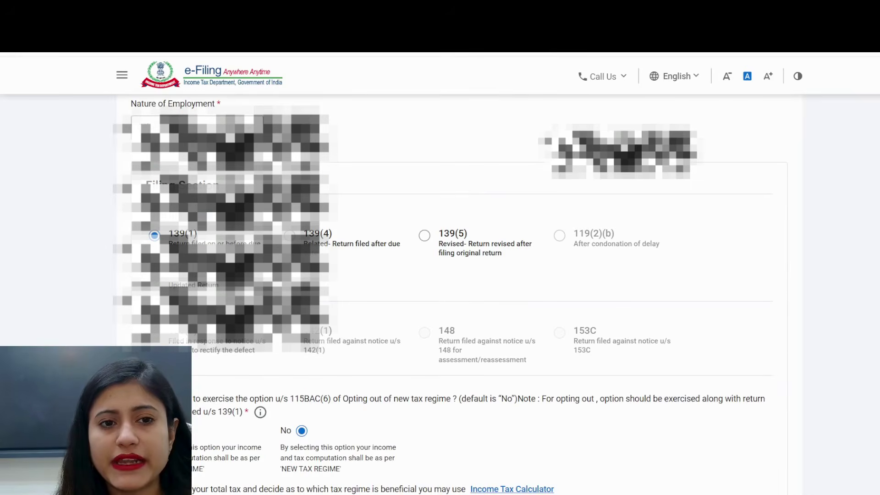
{"action": "left_click", "coordinate": [252, 134]}
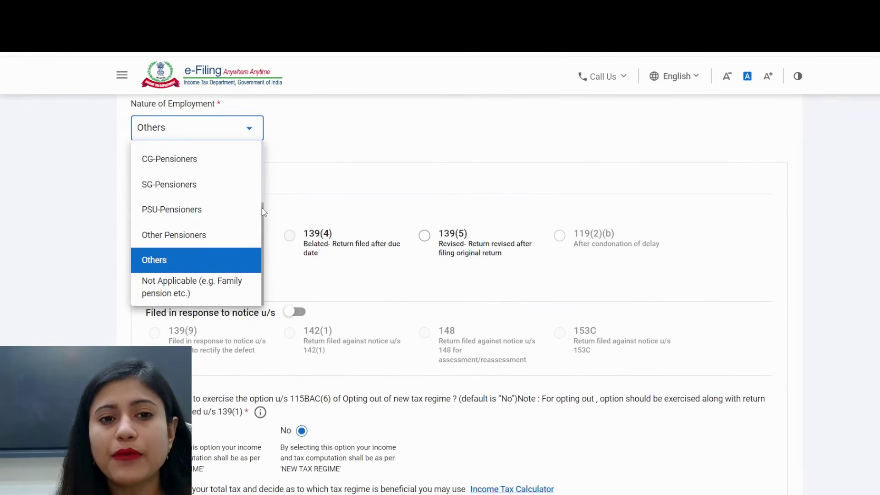
{"action": "scroll", "coordinate": [264, 210], "scroll_direction": "up", "scroll_amount": 3}
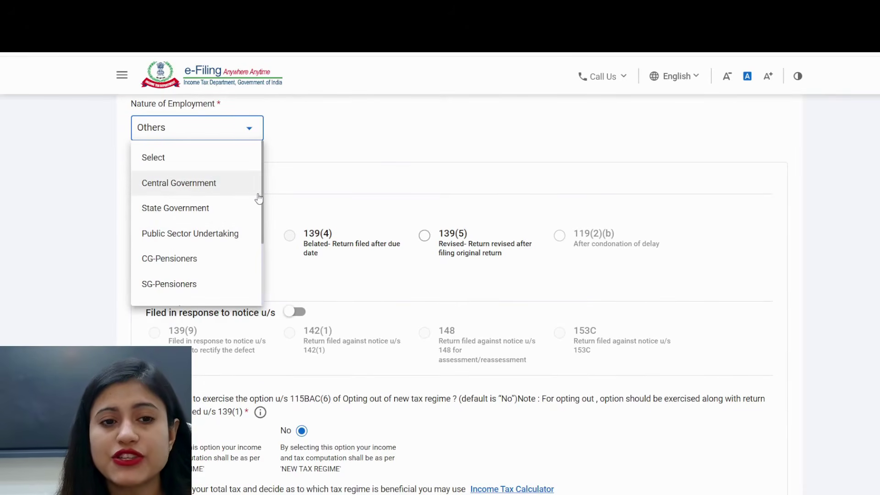
{"action": "scroll", "coordinate": [267, 183], "scroll_direction": "down", "scroll_amount": 3}
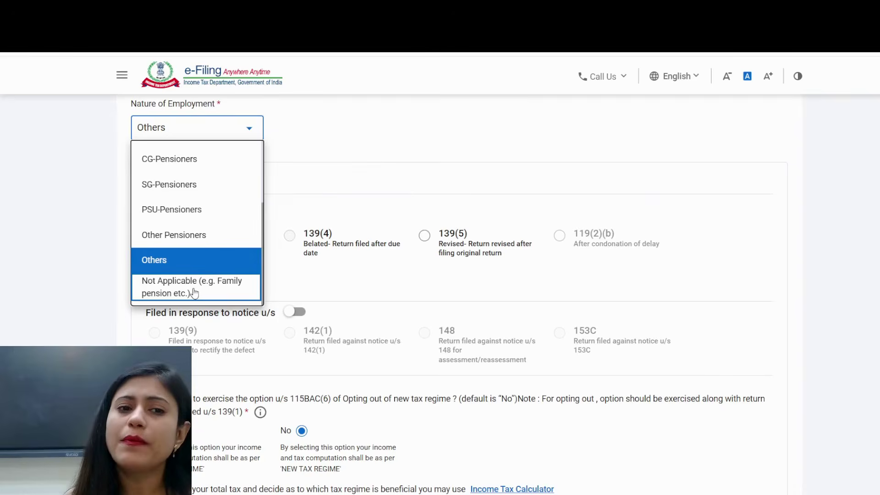
{"action": "left_click", "coordinate": [178, 266]}
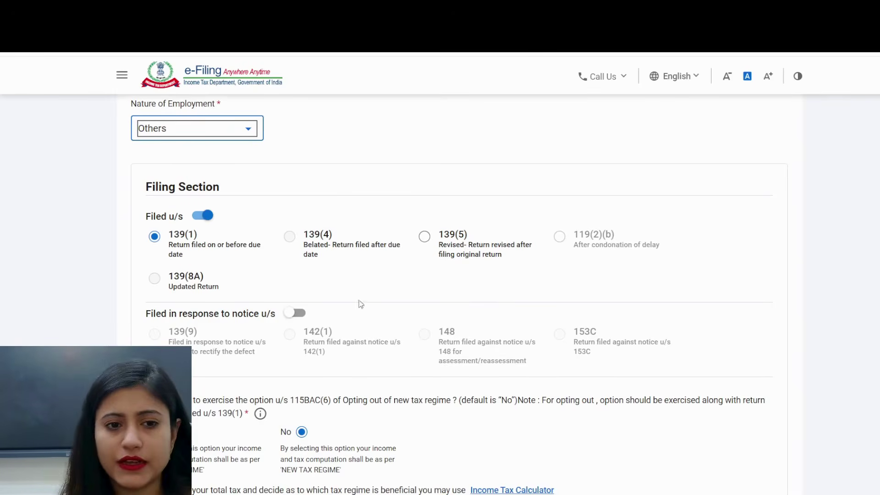
- Answer No to opting out of the new tax regime under section 115BAC(6) and check the representative assessee answer
{"action": "scroll", "coordinate": [361, 304], "scroll_direction": "down", "scroll_amount": 3}
{"action": "scroll", "coordinate": [394, 295], "scroll_direction": "down", "scroll_amount": 2}
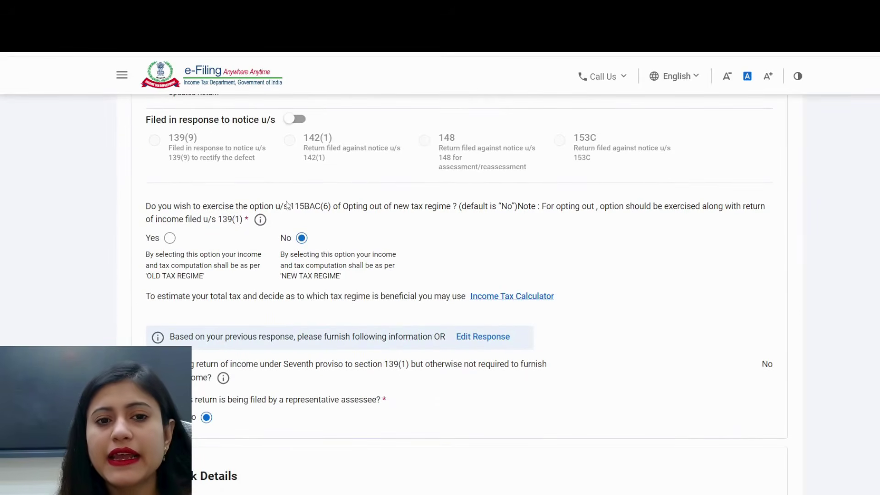
{"action": "left_click_drag", "start_coordinate": [280, 207], "coordinate": [456, 214]}
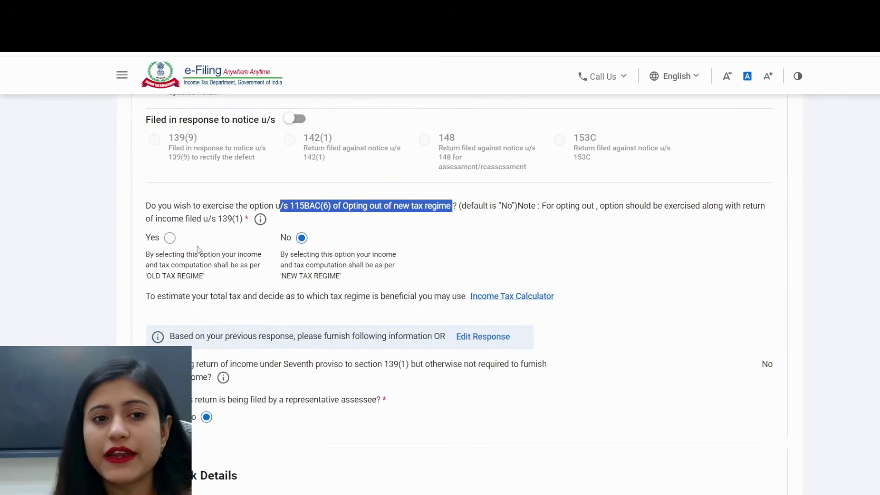
{"action": "left_click", "coordinate": [144, 242]}
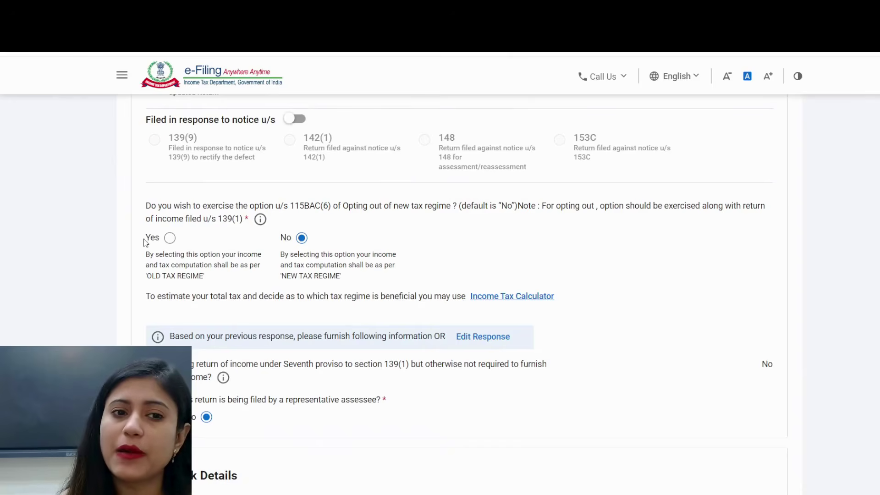
{"action": "left_click", "coordinate": [169, 238]}
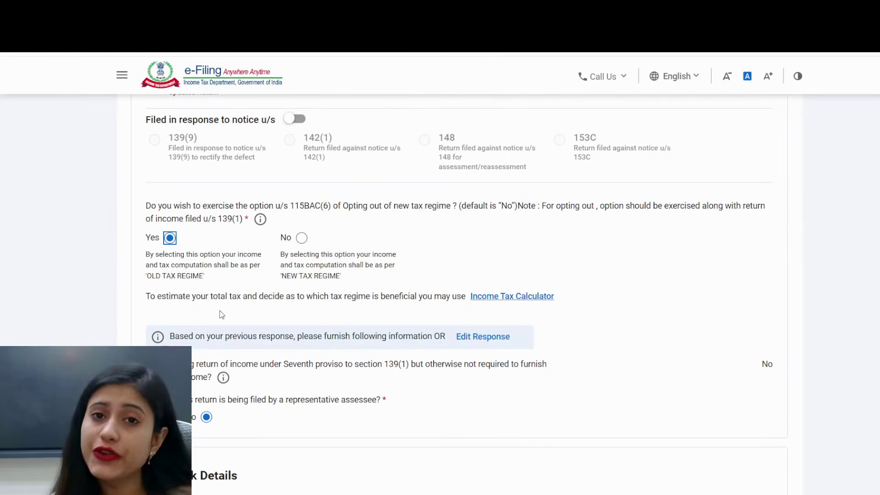
{"action": "left_click", "coordinate": [300, 239]}
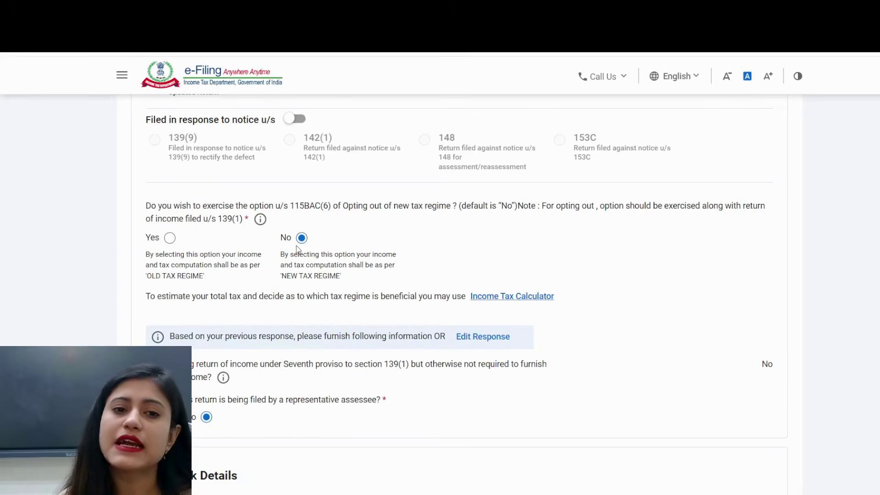
{"action": "scroll", "coordinate": [582, 373], "scroll_direction": "down", "scroll_amount": 2}
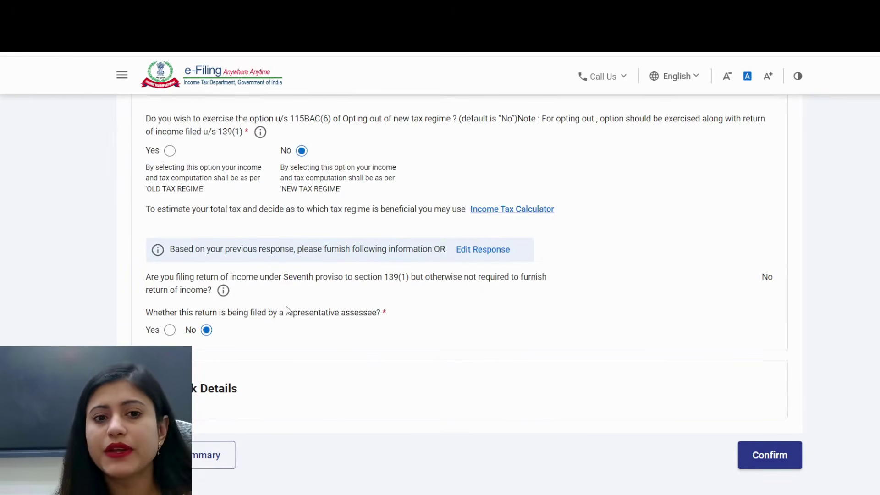
{"action": "left_click_drag", "start_coordinate": [287, 309], "coordinate": [379, 323]}
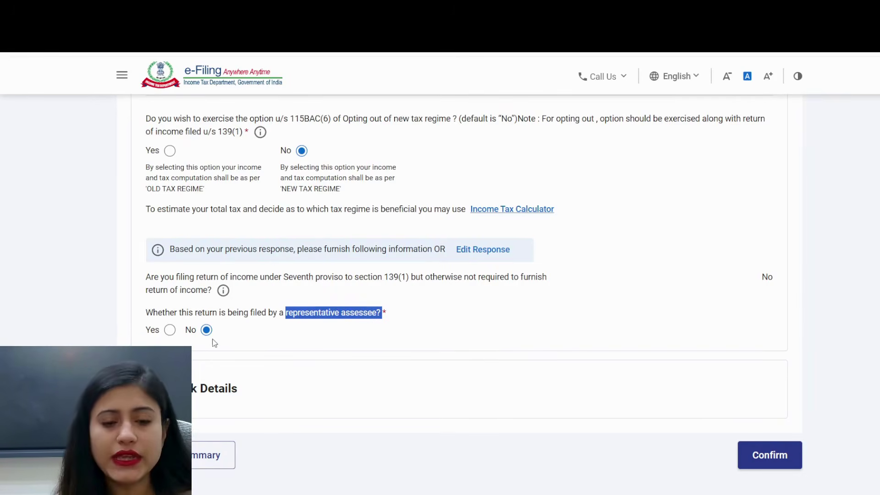
- Expand Bank Details, keep the validated account nominated for refund, and confirm the Personal Information section
{"action": "left_click", "coordinate": [228, 395]}
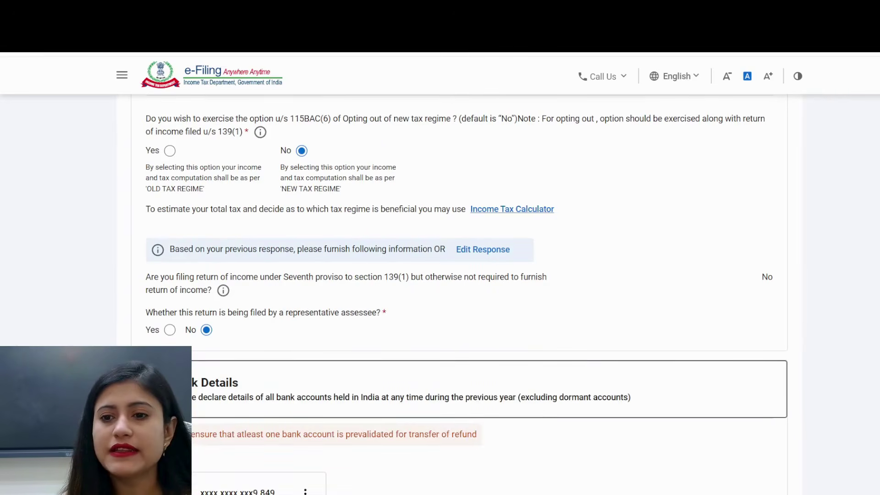
{"action": "scroll", "coordinate": [321, 321], "scroll_direction": "down", "scroll_amount": 5}
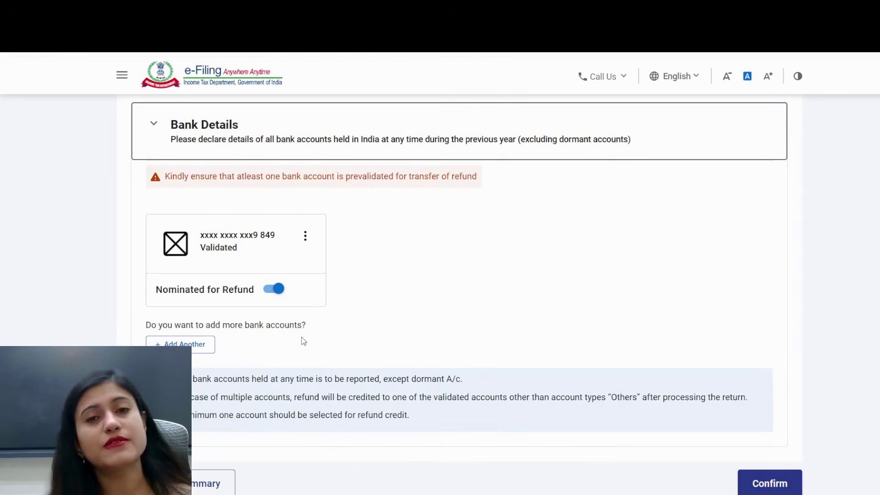
{"action": "left_click", "coordinate": [272, 294]}
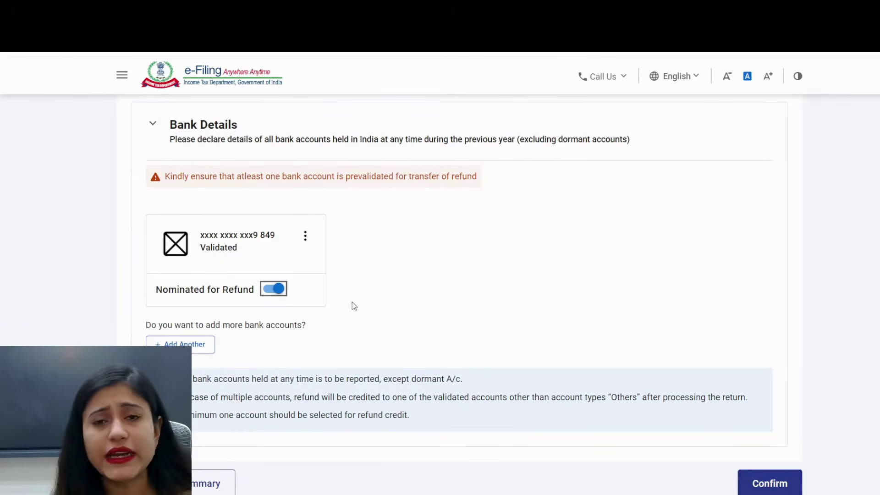
{"action": "left_click_drag", "start_coordinate": [396, 379], "coordinate": [465, 384]}
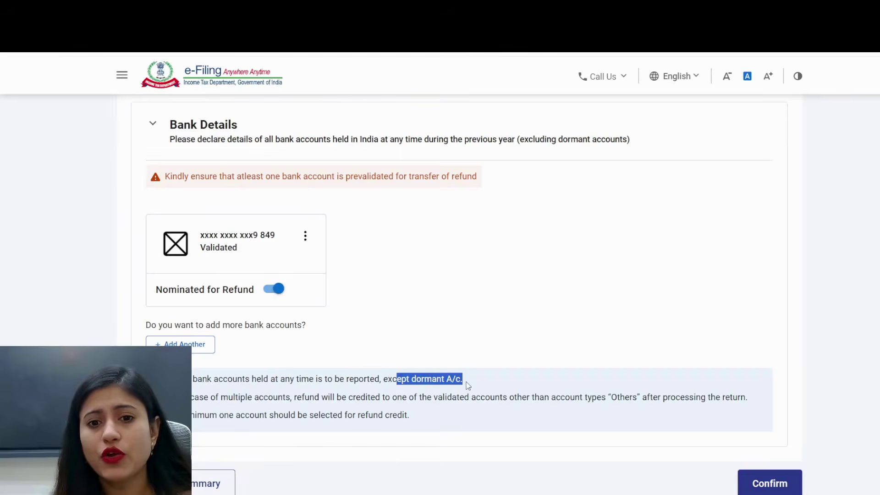
{"action": "left_click", "coordinate": [754, 484]}
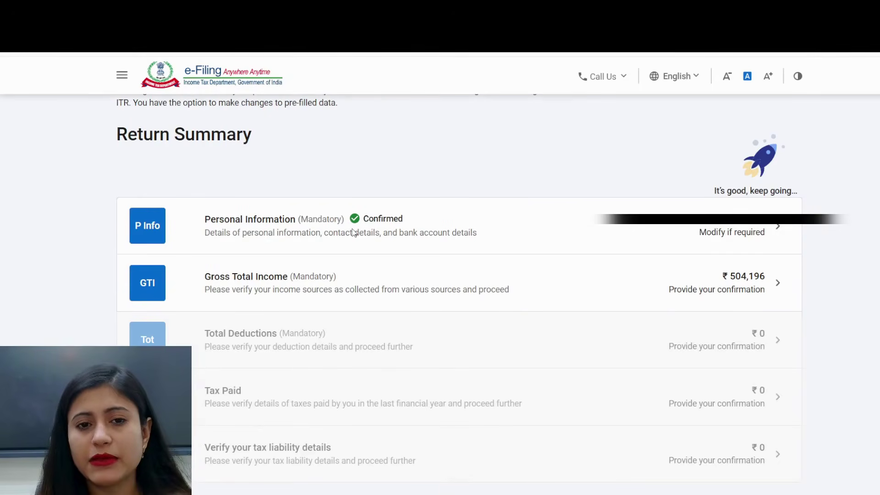
- Open Gross Total Income, edit Income From Salary, and check the amounts under sections 17(1), 17(2) and 17(3)
{"action": "left_click", "coordinate": [310, 281]}
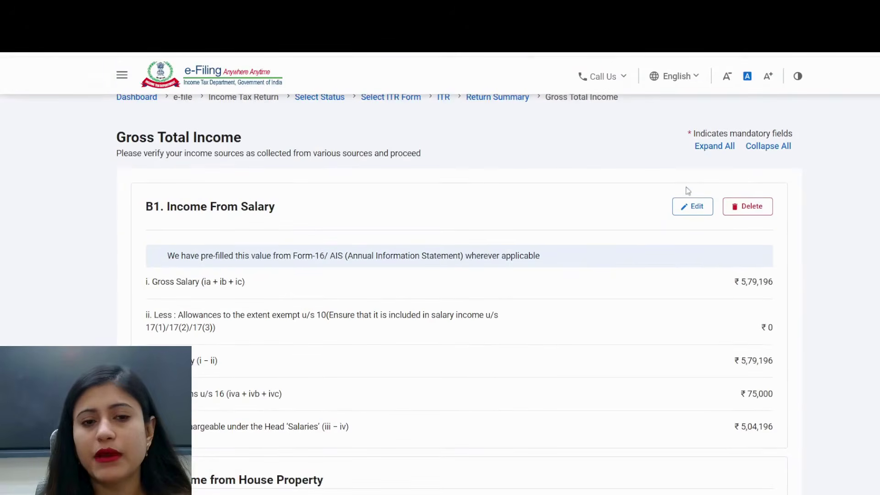
{"action": "scroll", "coordinate": [459, 294], "scroll_direction": "down", "scroll_amount": 2}
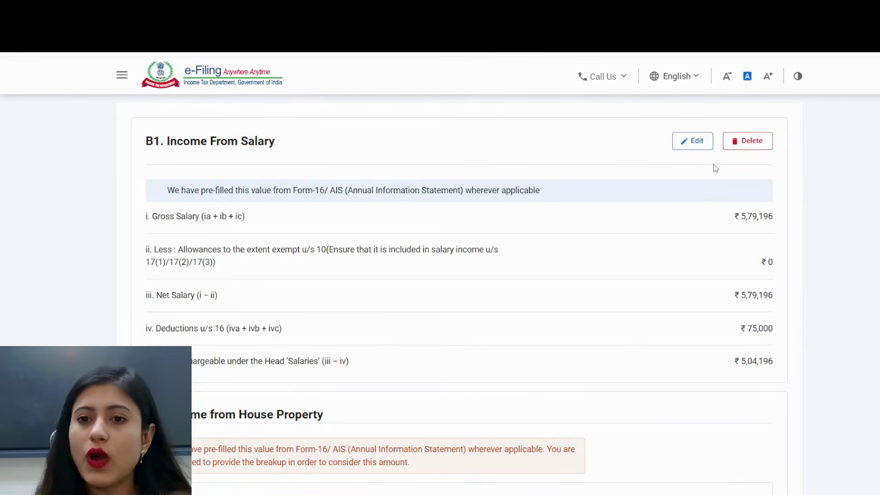
{"action": "left_click", "coordinate": [695, 142]}
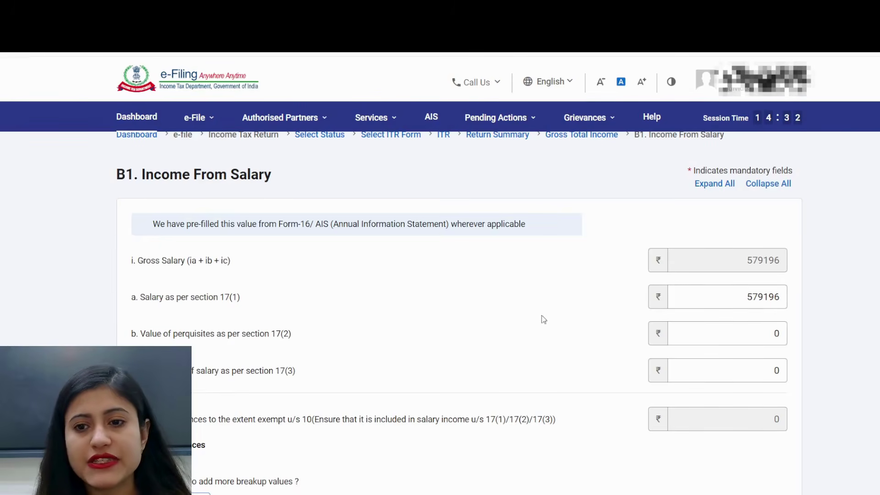
{"action": "left_click_drag", "start_coordinate": [741, 296], "coordinate": [784, 304]}
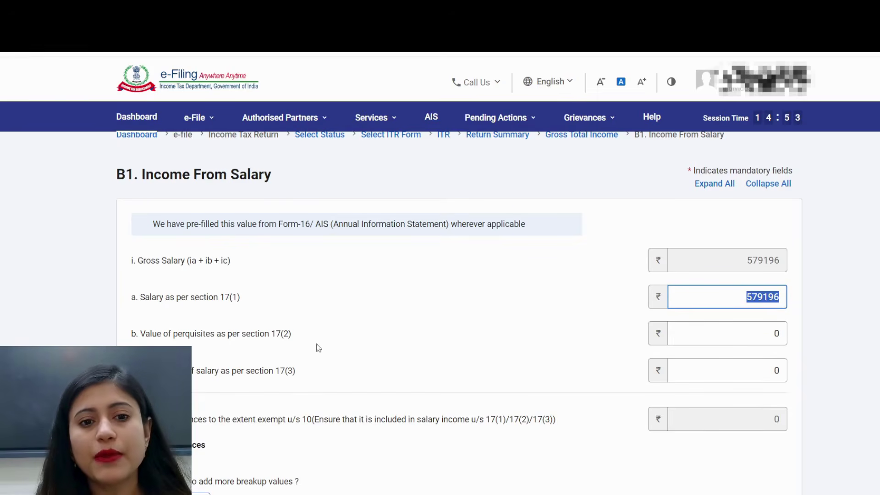
{"action": "left_click", "coordinate": [756, 333]}
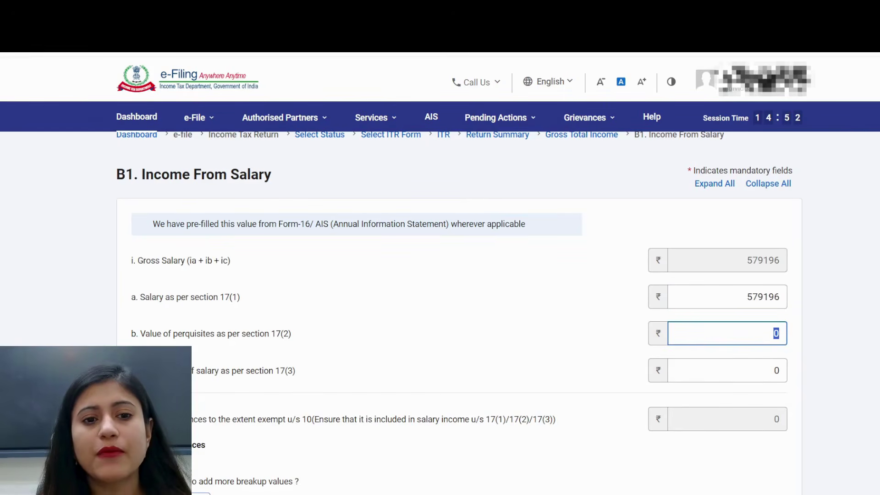
{"action": "left_click", "coordinate": [765, 369]}
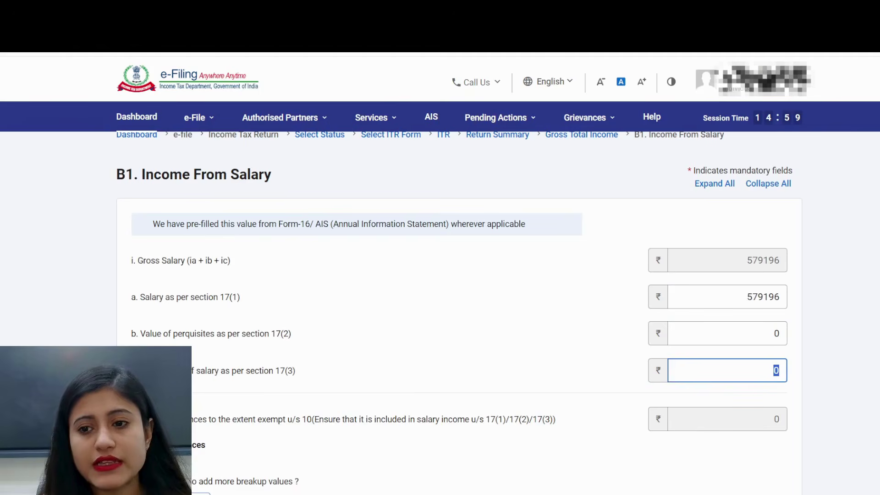
- Add a blank exempt allowance entry to view the available allowance natures, and delete the entry
{"action": "scroll", "coordinate": [588, 360], "scroll_direction": "down", "scroll_amount": 5}
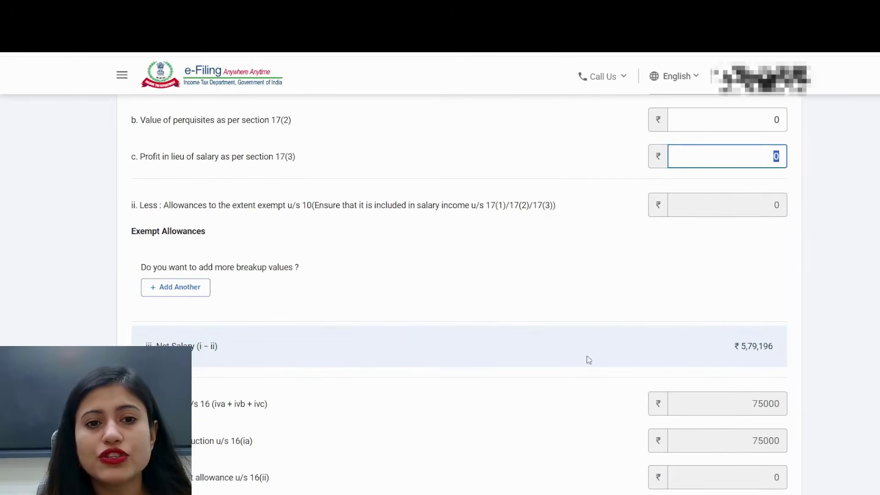
{"action": "left_click", "coordinate": [165, 293]}
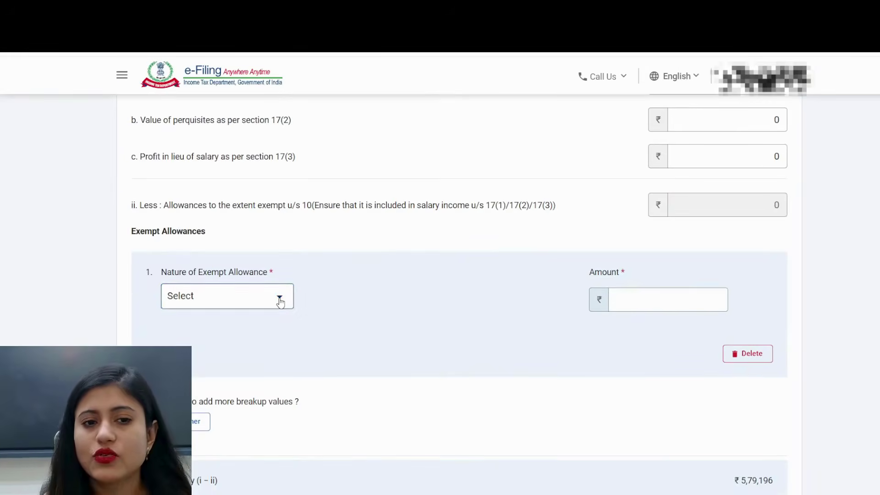
{"action": "left_click", "coordinate": [280, 301]}
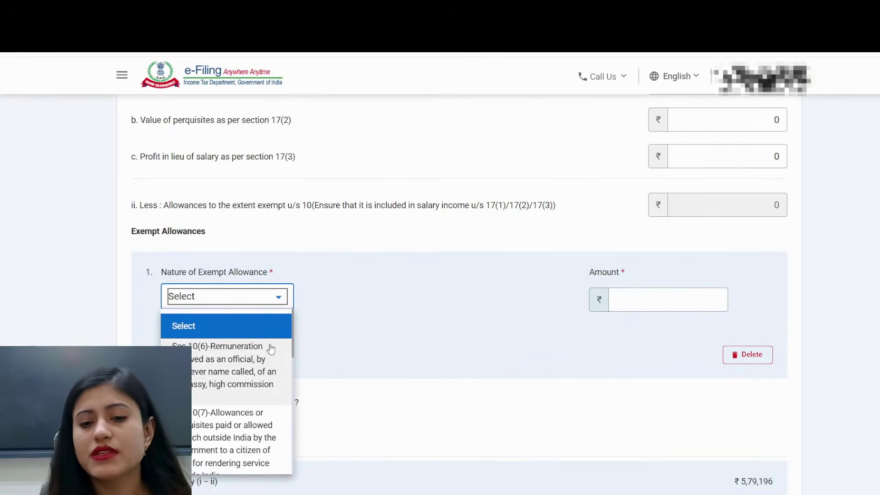
{"action": "scroll", "coordinate": [272, 348], "scroll_direction": "down", "scroll_amount": 3}
{"action": "scroll", "coordinate": [272, 349], "scroll_direction": "down", "scroll_amount": 3}
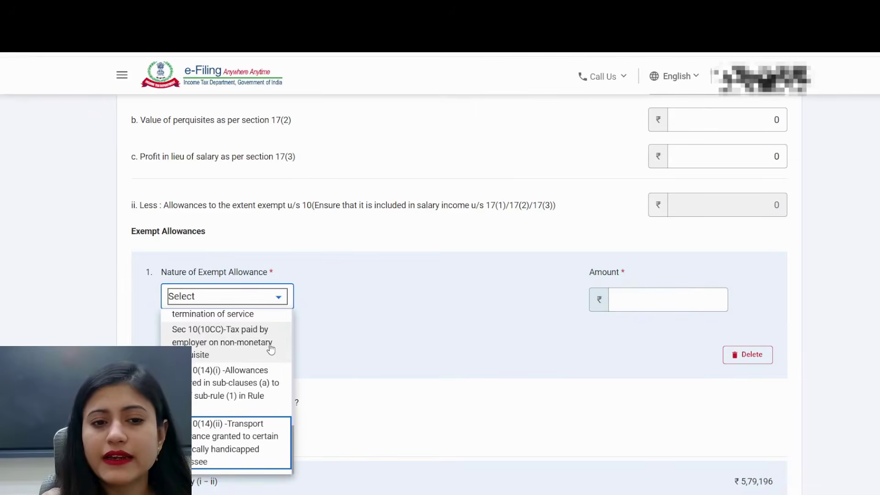
{"action": "left_click", "coordinate": [679, 300]}
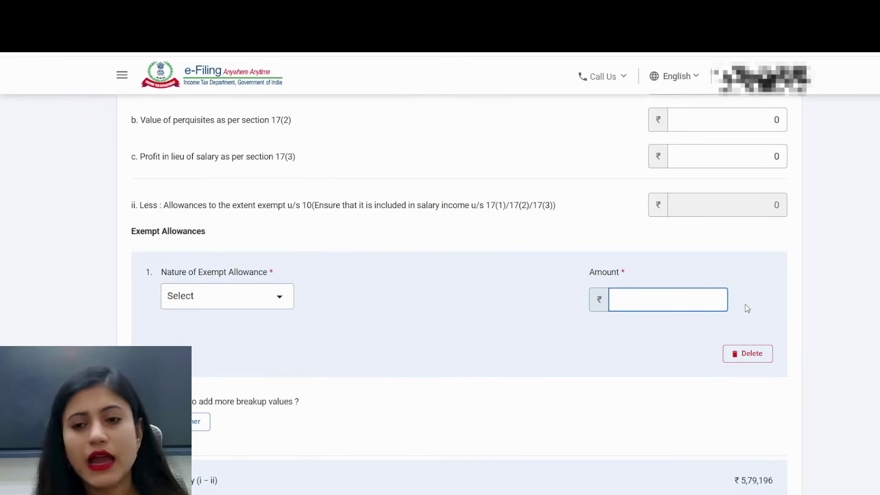
{"action": "left_click", "coordinate": [739, 359]}
{"action": "left_click", "coordinate": [505, 308]}
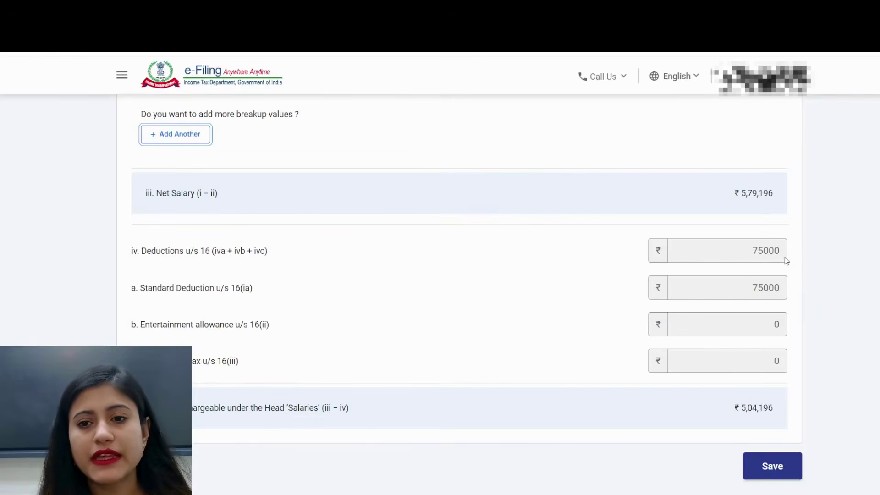
- Review the section 16 deductions, save Income From Salary, and check the income chargeable under the head Salaries
{"action": "left_click", "coordinate": [757, 254]}
{"action": "left_click_drag", "start_coordinate": [746, 252], "coordinate": [822, 253]}
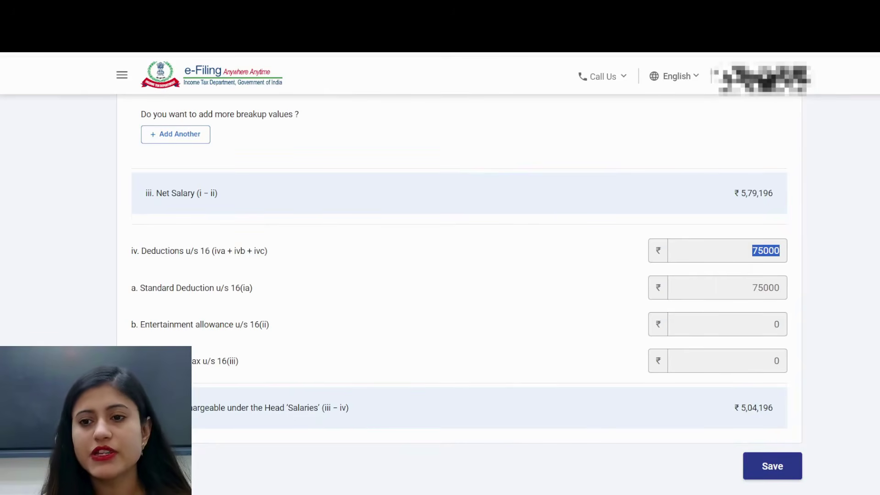
{"action": "scroll", "coordinate": [458, 289], "scroll_direction": "down", "scroll_amount": 1}
{"action": "scroll", "coordinate": [458, 289], "scroll_direction": "up", "scroll_amount": 2}
{"action": "scroll", "coordinate": [458, 288], "scroll_direction": "down", "scroll_amount": 3}
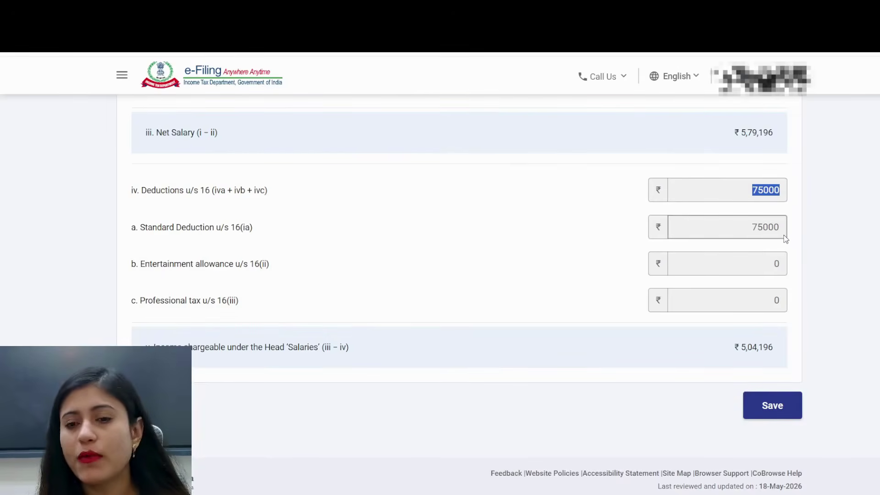
{"action": "left_click", "coordinate": [773, 413]}
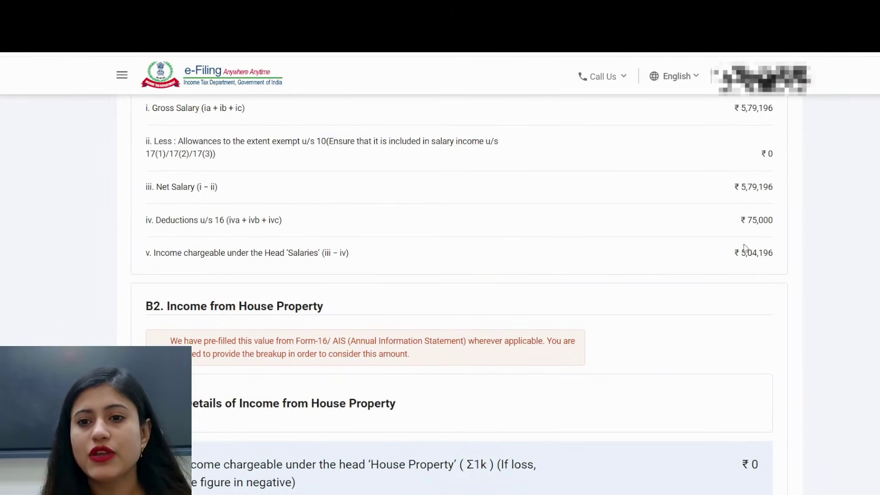
{"action": "left_click_drag", "start_coordinate": [738, 255], "coordinate": [792, 263]}
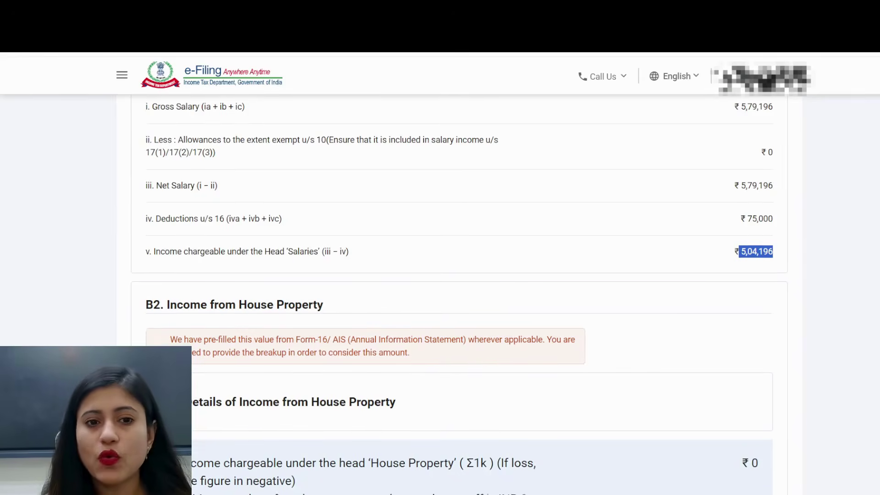
- Start a new entry in Details of Income from House Property and look over its address, city and state fields
{"action": "scroll", "coordinate": [237, 276], "scroll_direction": "down", "scroll_amount": 2}
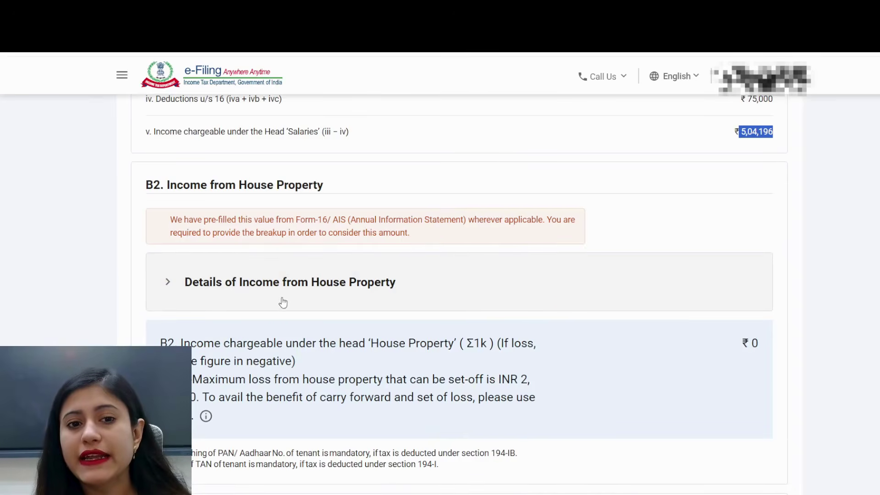
{"action": "left_click", "coordinate": [300, 285]}
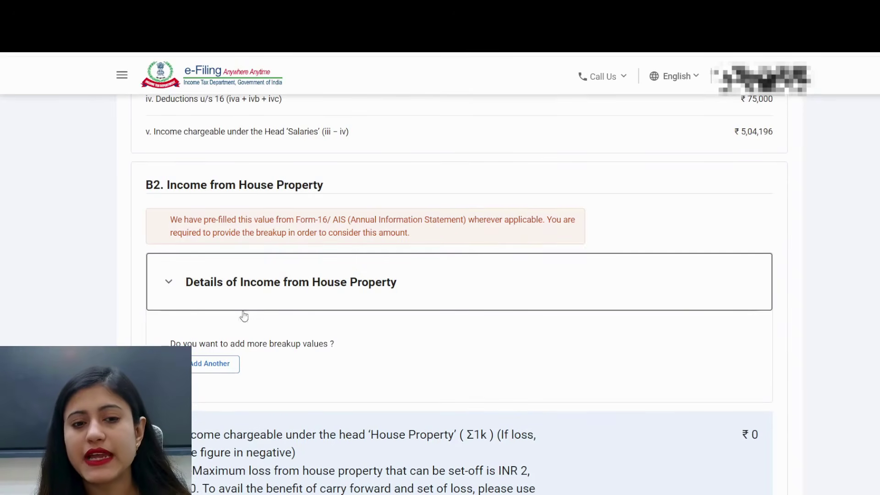
{"action": "left_click", "coordinate": [200, 368]}
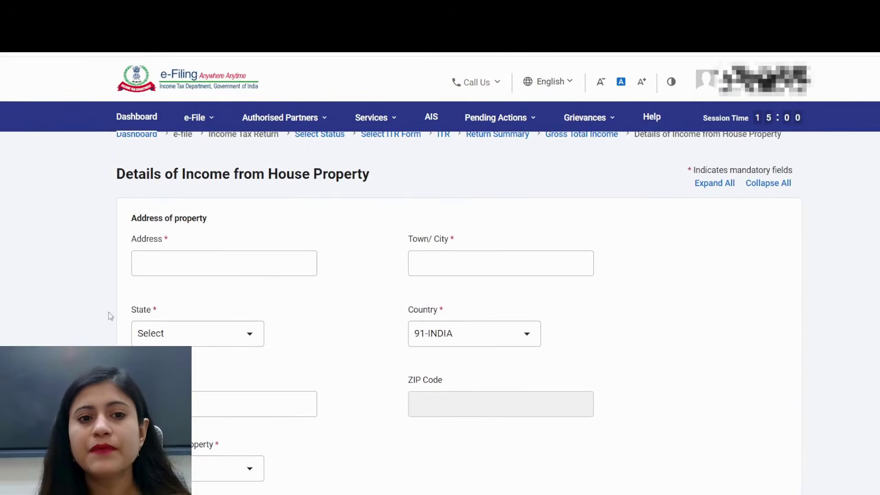
{"action": "left_click", "coordinate": [175, 261]}
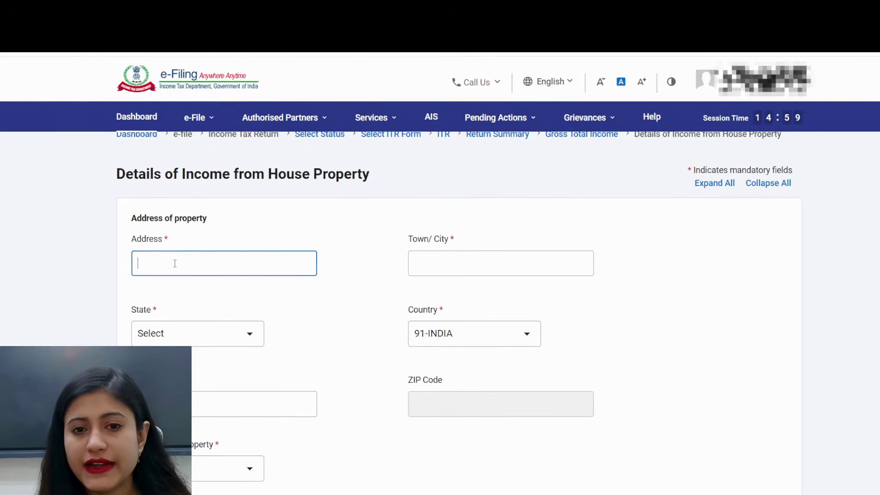
{"action": "left_click", "coordinate": [423, 257]}
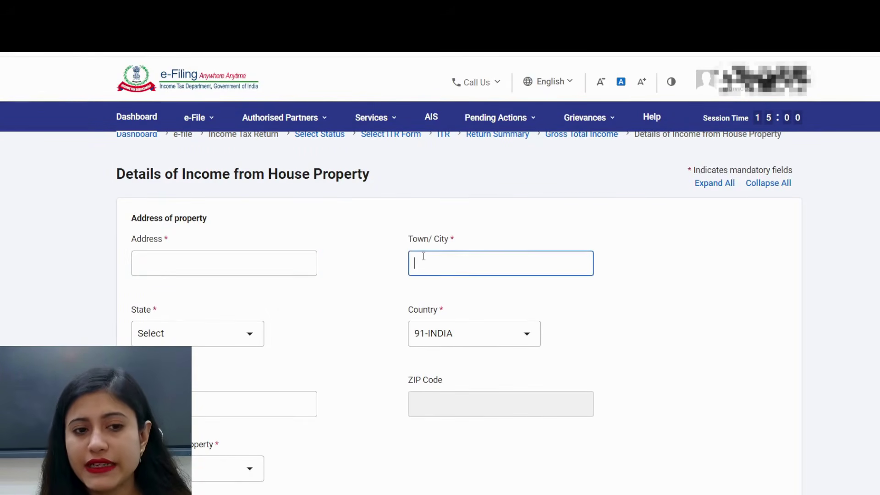
{"action": "left_click", "coordinate": [243, 337]}
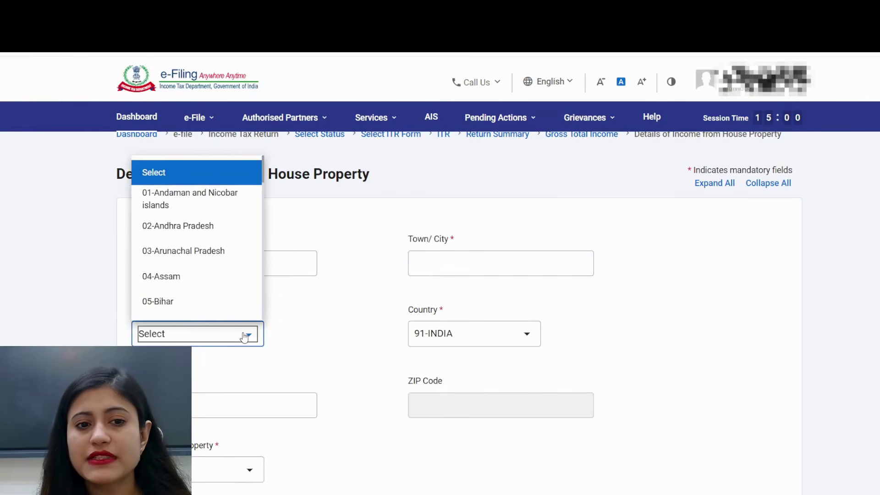
{"action": "left_click", "coordinate": [299, 304]}
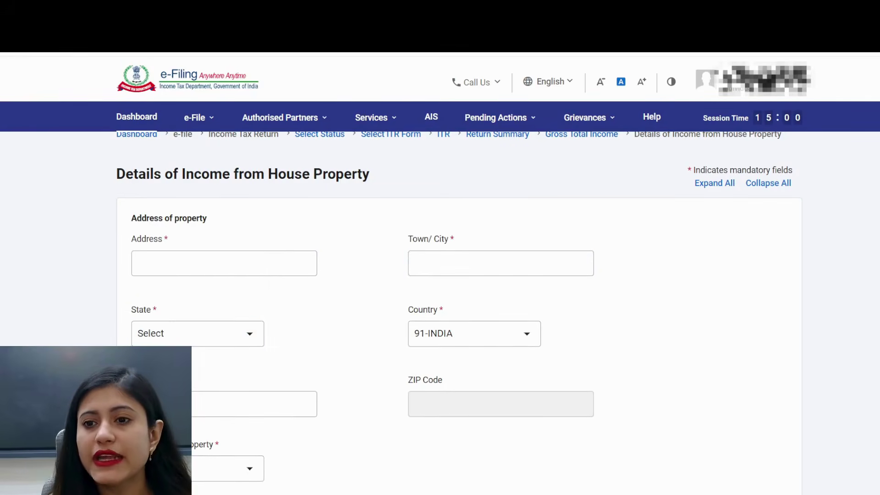
- Look through the PIN code field and the choices for the owner of the property
{"action": "scroll", "coordinate": [778, 250], "scroll_direction": "down", "scroll_amount": 3}
{"action": "scroll", "coordinate": [719, 173], "scroll_direction": "down", "scroll_amount": 2}
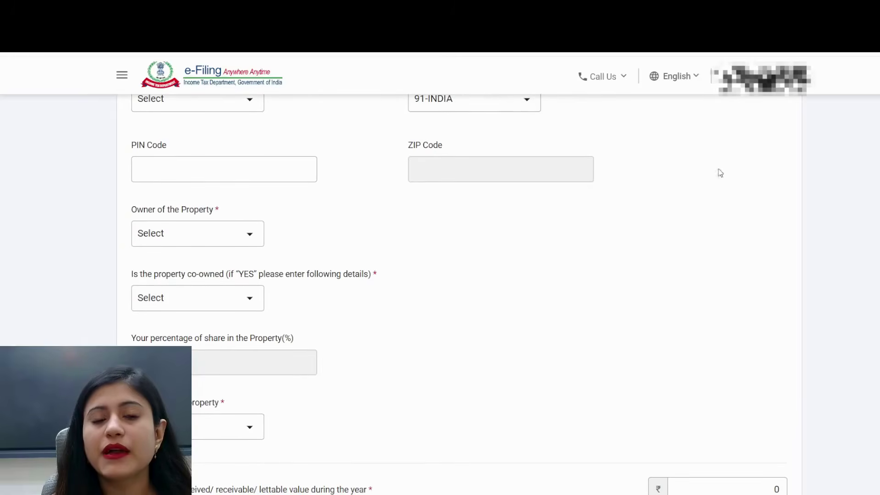
{"action": "left_click", "coordinate": [248, 243]}
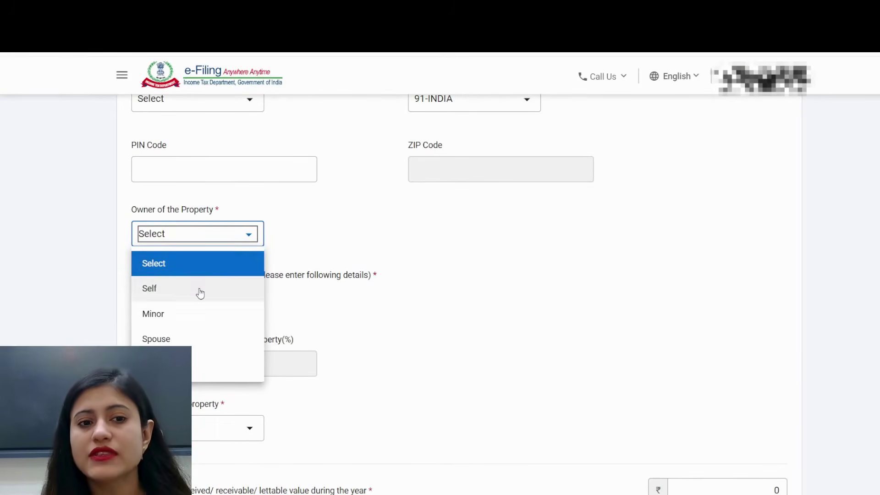
{"action": "left_click", "coordinate": [319, 256]}
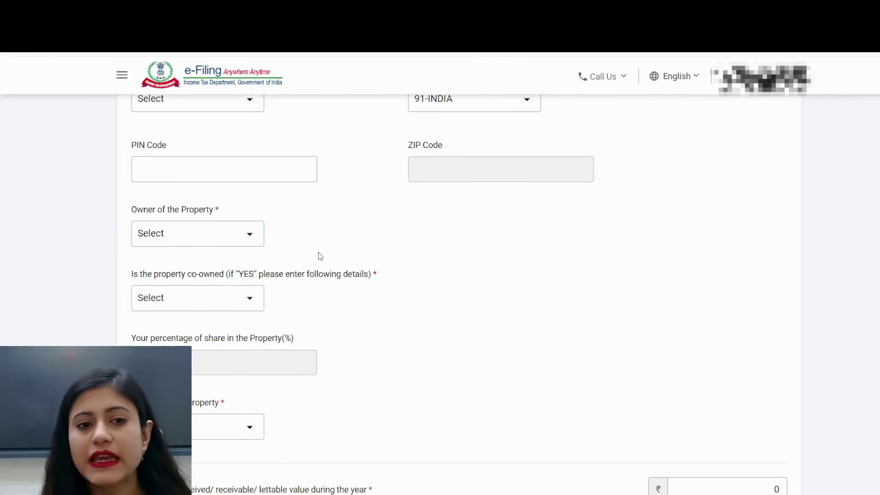
{"action": "left_click", "coordinate": [186, 243]}
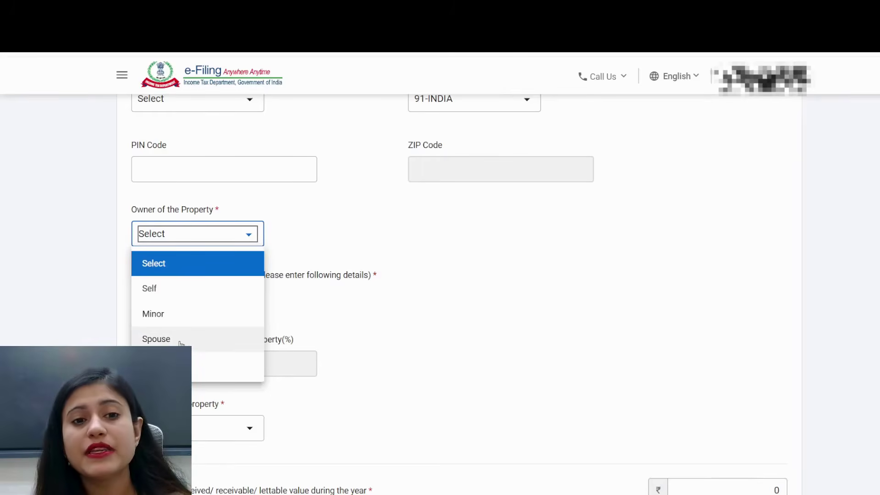
{"action": "left_click", "coordinate": [312, 227]}
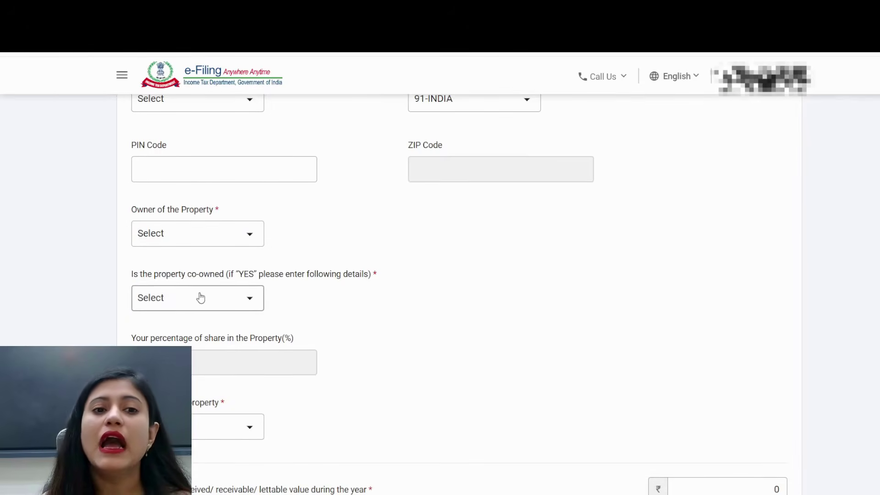
- Try Yes and No as the answer to whether the property is co-owned, and reset it to Select
{"action": "left_click", "coordinate": [256, 306]}
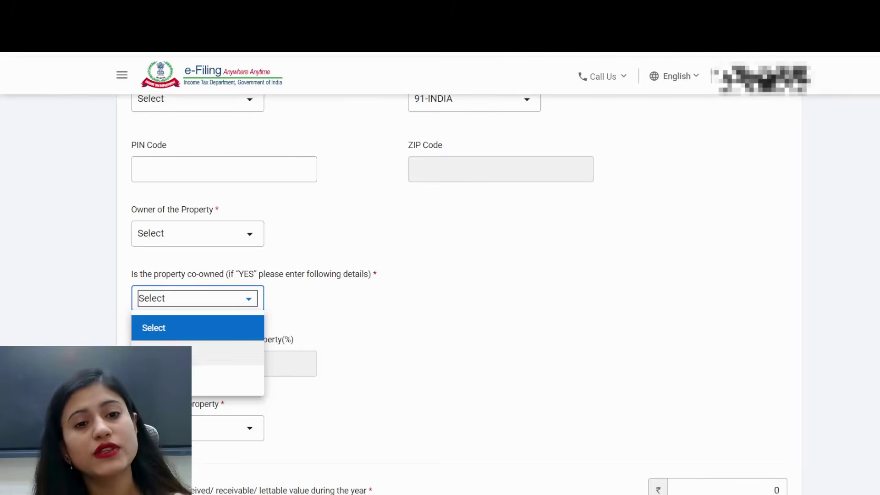
{"action": "left_click", "coordinate": [165, 353]}
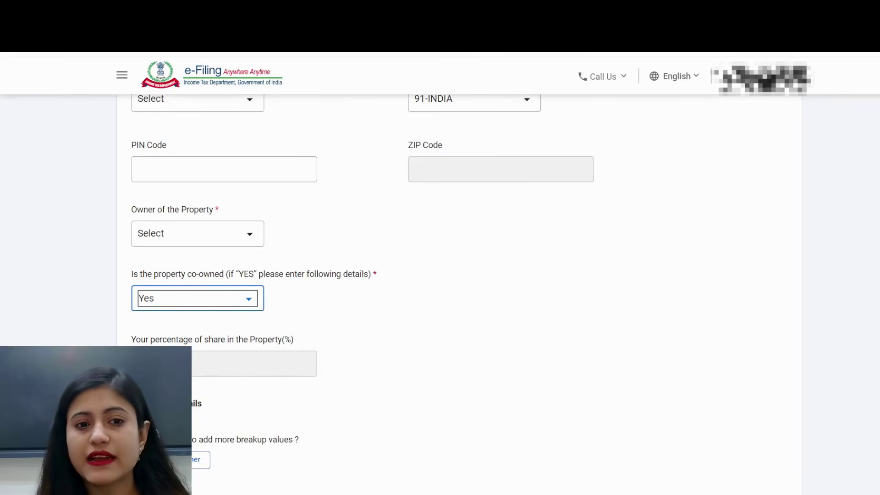
{"action": "left_click", "coordinate": [226, 298]}
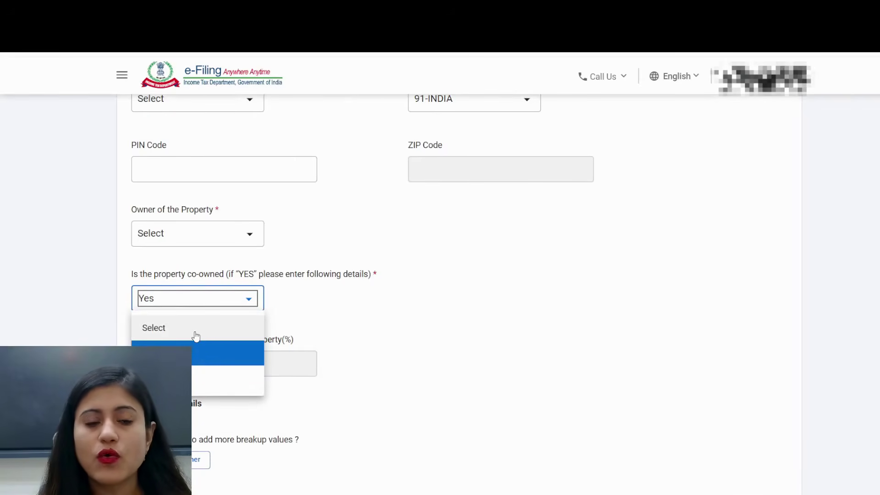
{"action": "left_click", "coordinate": [183, 379]}
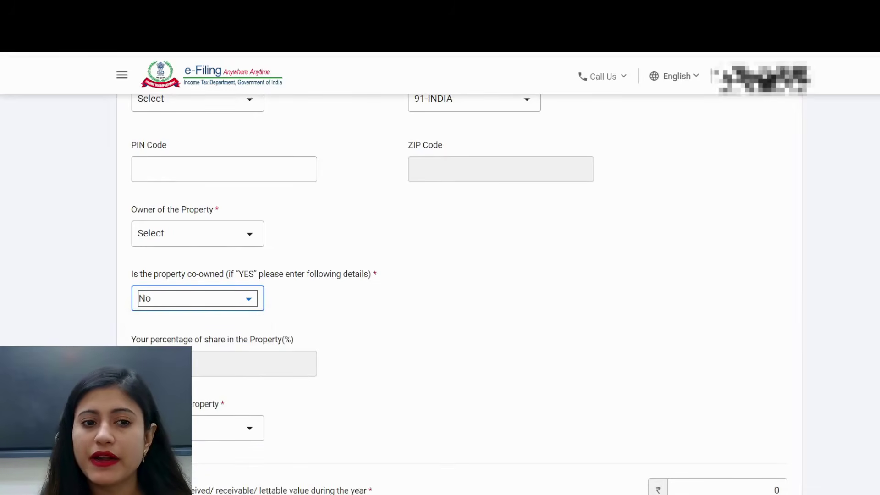
{"action": "left_click", "coordinate": [218, 308]}
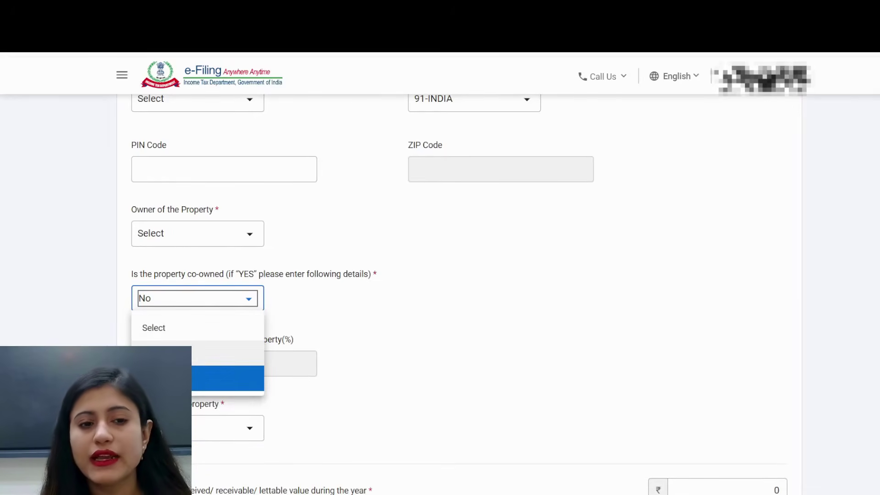
{"action": "left_click", "coordinate": [163, 328]}
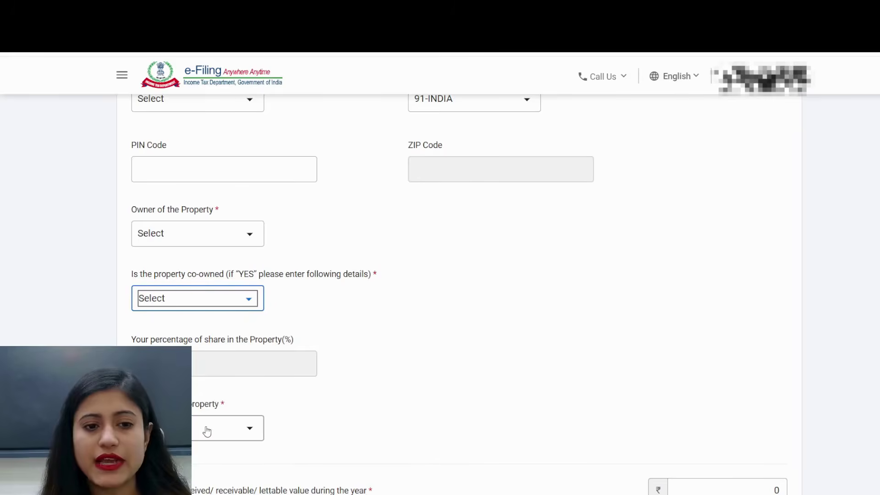
- Try Self Occupied as the type of house property and check the interest payable on borrowed capital field
{"action": "scroll", "coordinate": [284, 244], "scroll_direction": "down", "scroll_amount": 6}
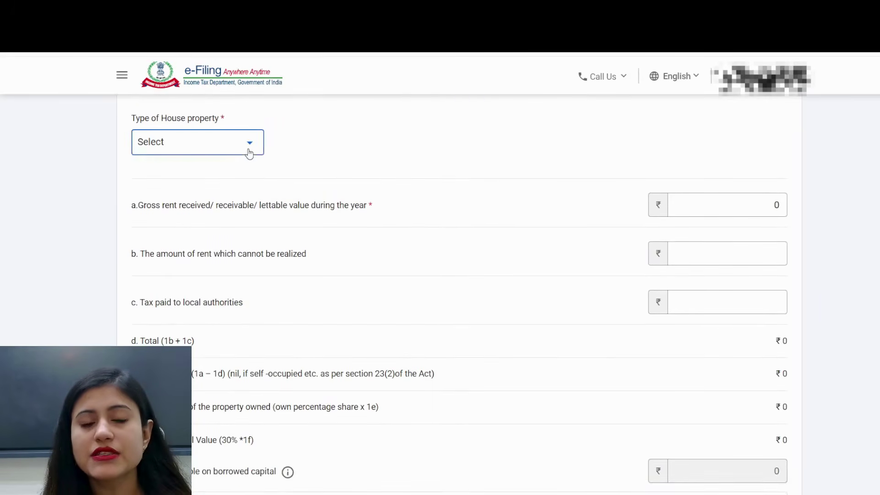
{"action": "left_click", "coordinate": [249, 149]}
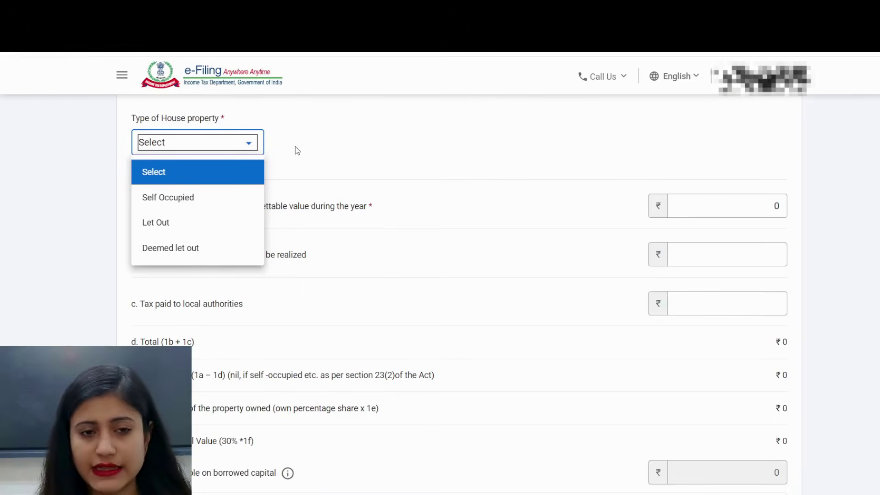
{"action": "left_click", "coordinate": [190, 199]}
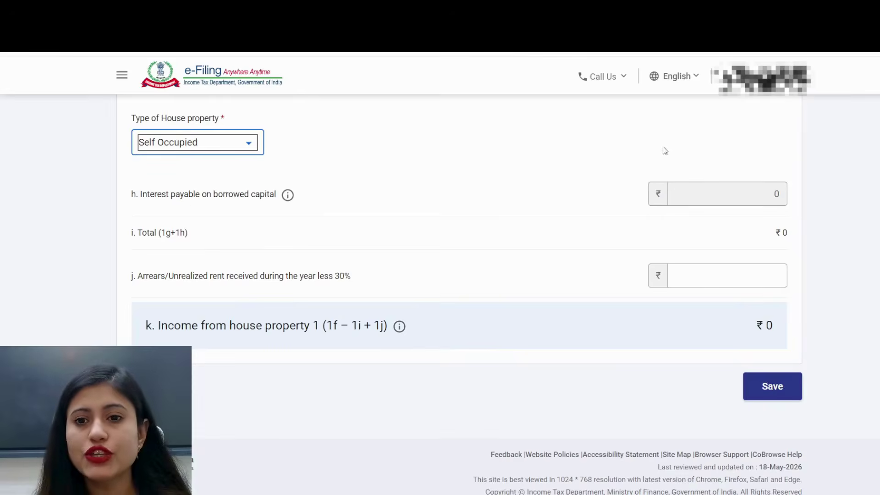
{"action": "left_click", "coordinate": [709, 186]}
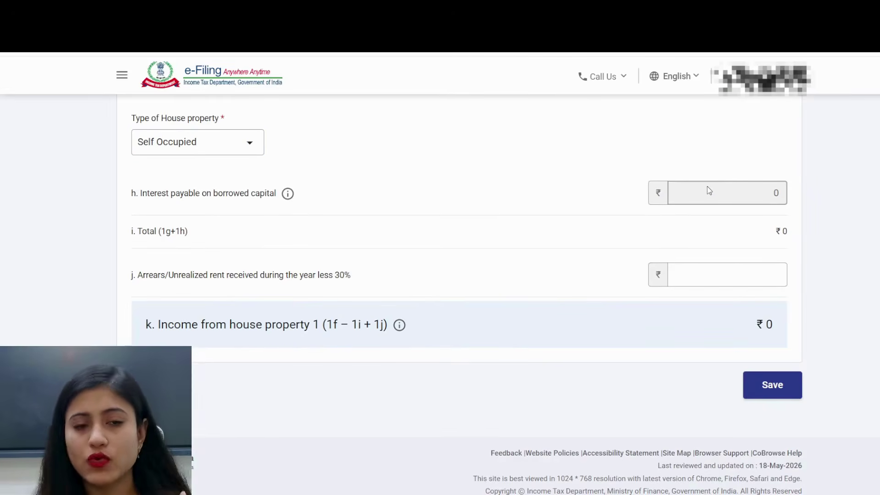
- Try Let Out as the type of house property and look through the gross rent, unrealized rent, local tax and annual value fields
{"action": "left_click", "coordinate": [253, 145]}
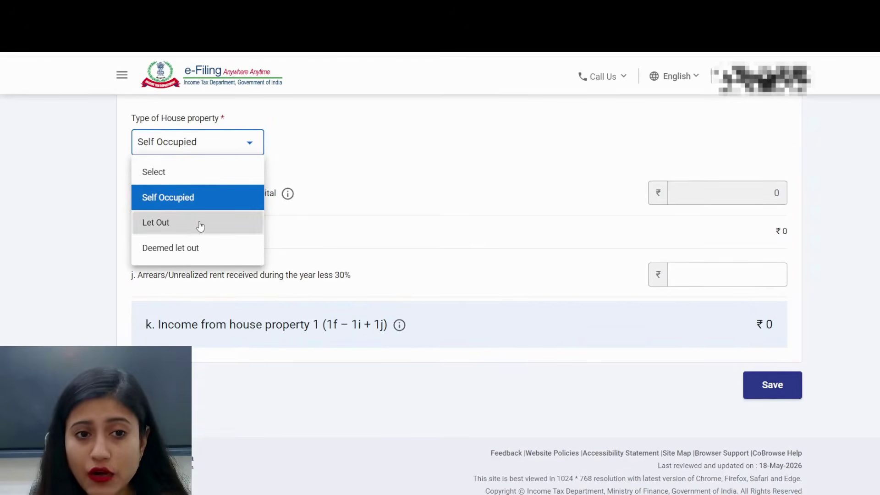
{"action": "left_click", "coordinate": [200, 225]}
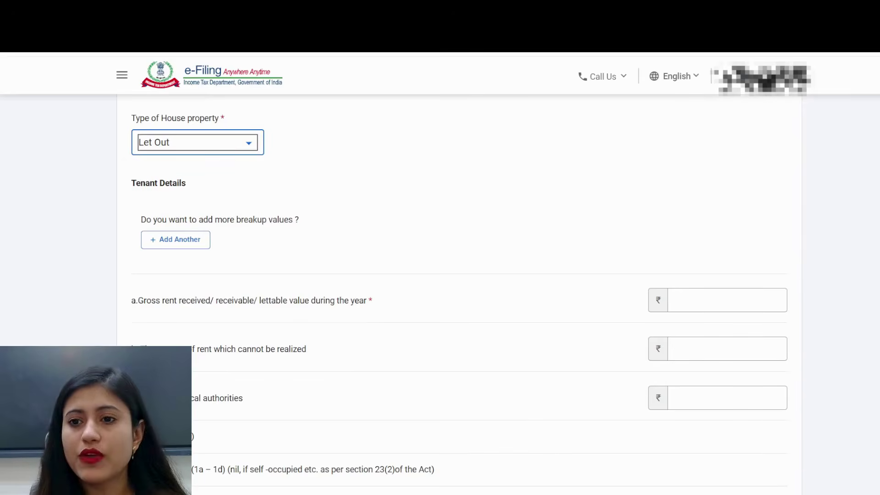
{"action": "scroll", "coordinate": [735, 218], "scroll_direction": "down", "scroll_amount": 3}
{"action": "left_click", "coordinate": [731, 185]}
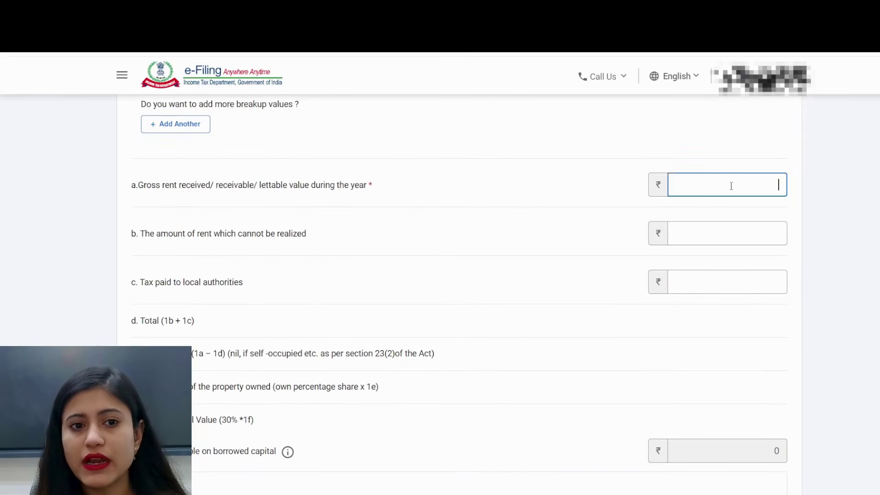
{"action": "left_click", "coordinate": [754, 232]}
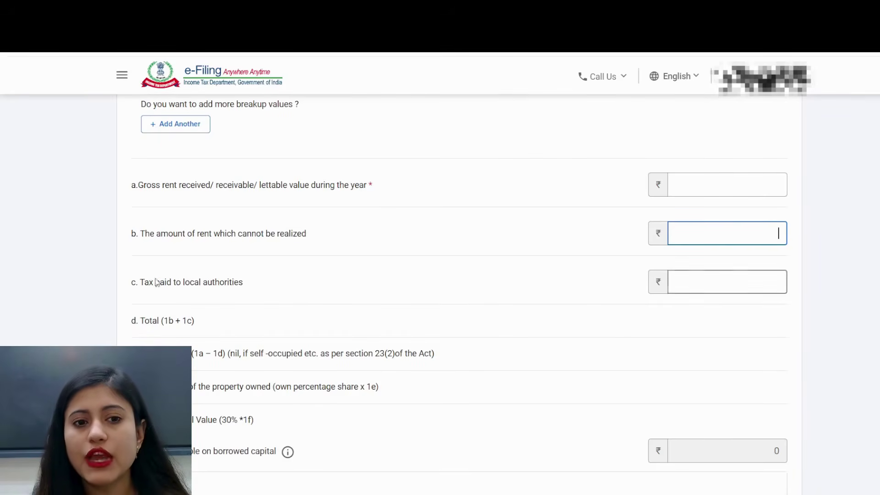
{"action": "left_click", "coordinate": [754, 284]}
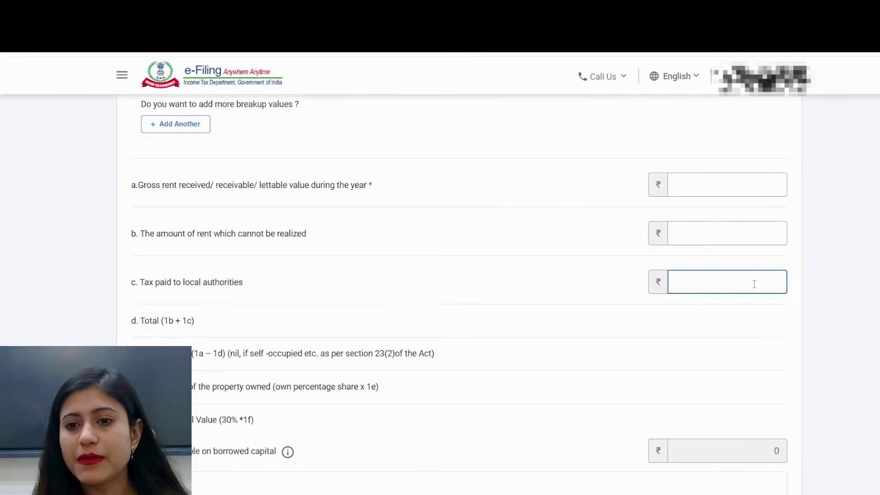
{"action": "scroll", "coordinate": [875, 278], "scroll_direction": "down", "scroll_amount": 1}
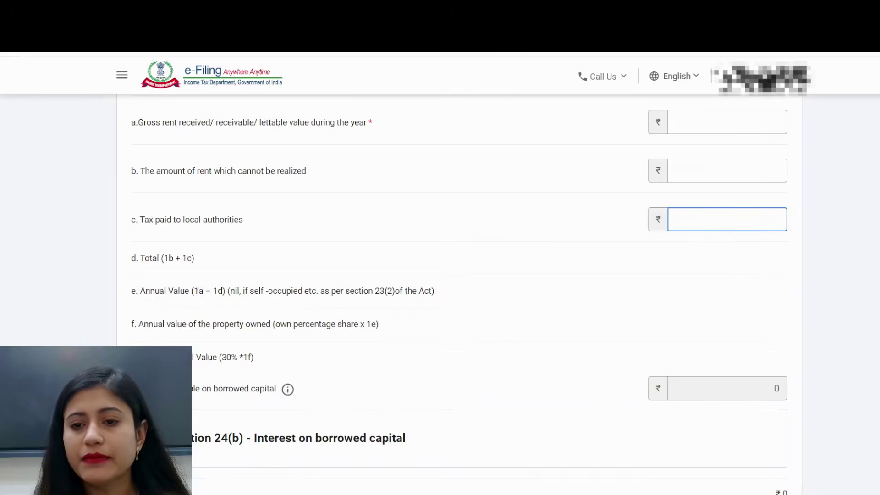
{"action": "scroll", "coordinate": [777, 219], "scroll_direction": "down", "scroll_amount": 3}
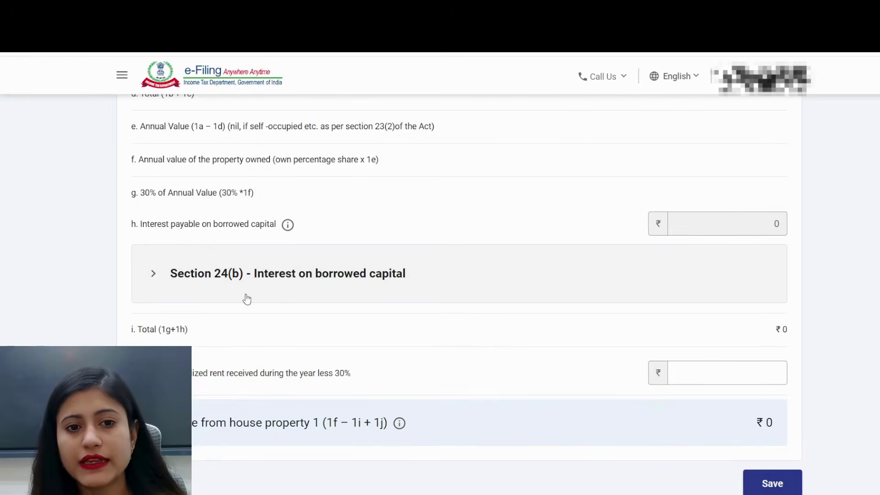
- Add a breakup entry under Section 24(b) - Interest on borrowed capital
{"action": "left_click", "coordinate": [227, 280]}
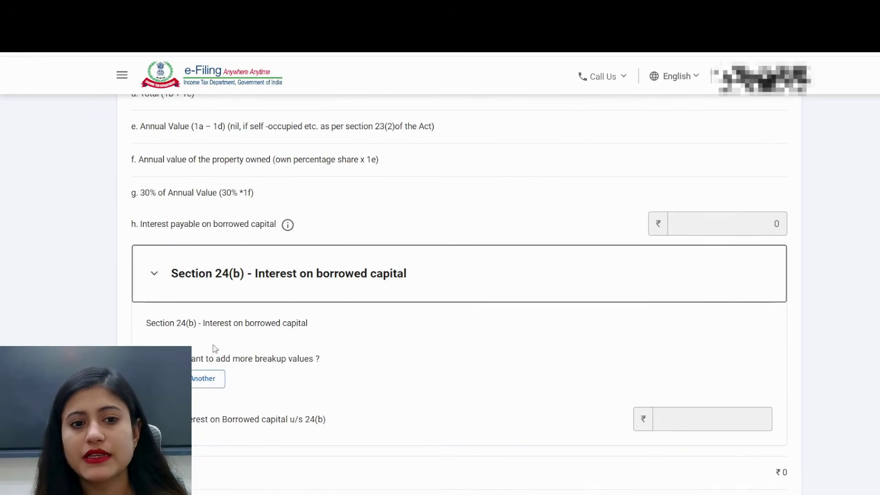
{"action": "left_click", "coordinate": [206, 378]}
{"action": "scroll", "coordinate": [852, 281], "scroll_direction": "down", "scroll_amount": 5}
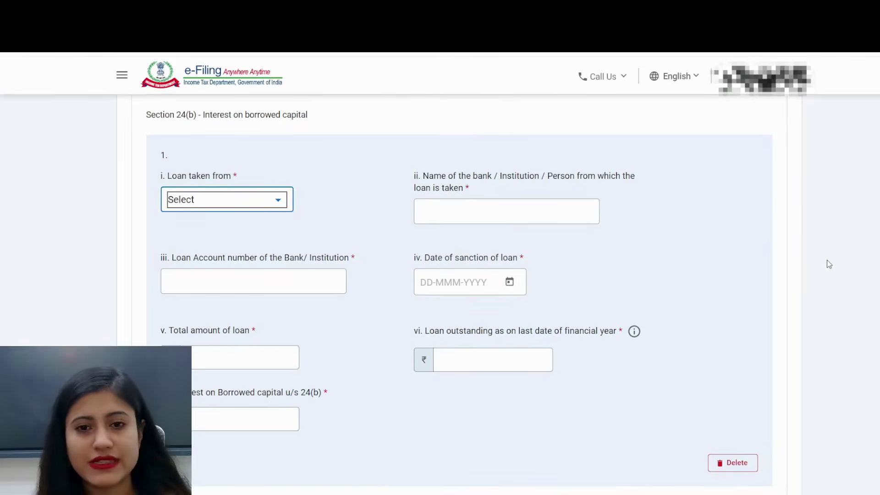
- Look through the loan entry's lender type choices, lender name, account number, sanction date, loan amount, outstanding loan and interest fields
{"action": "left_click", "coordinate": [279, 201]}
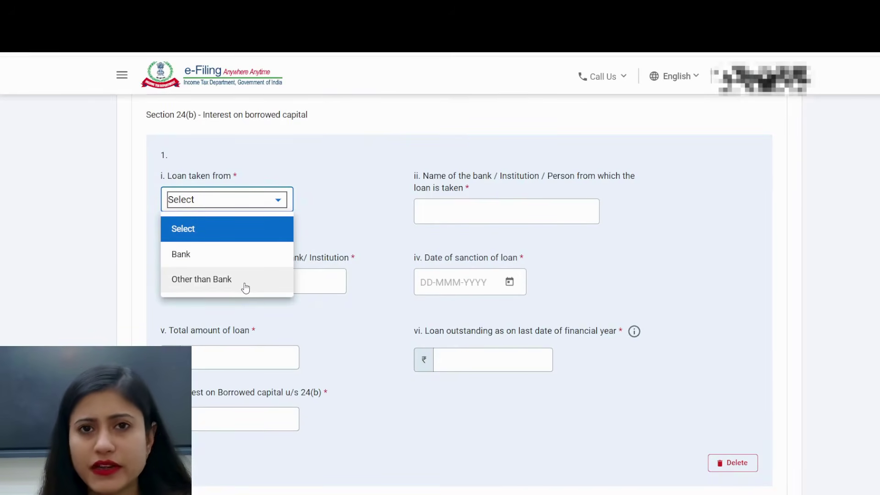
{"action": "left_click", "coordinate": [444, 207]}
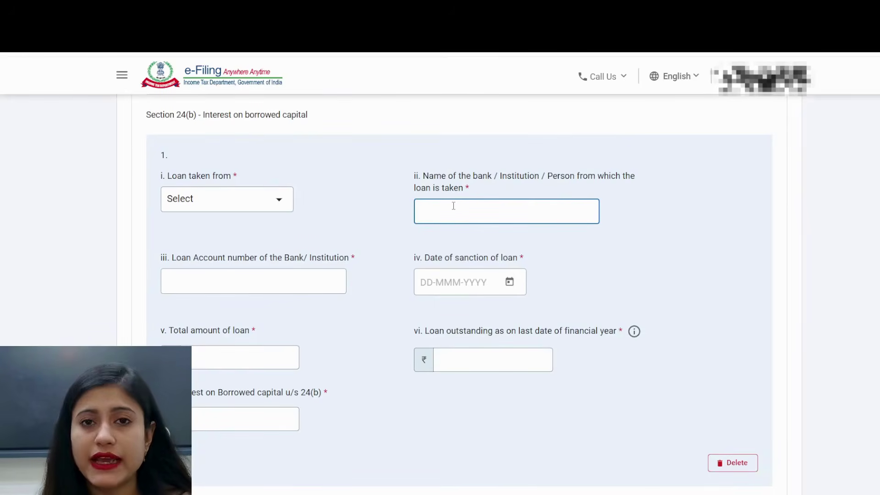
{"action": "left_click", "coordinate": [295, 277]}
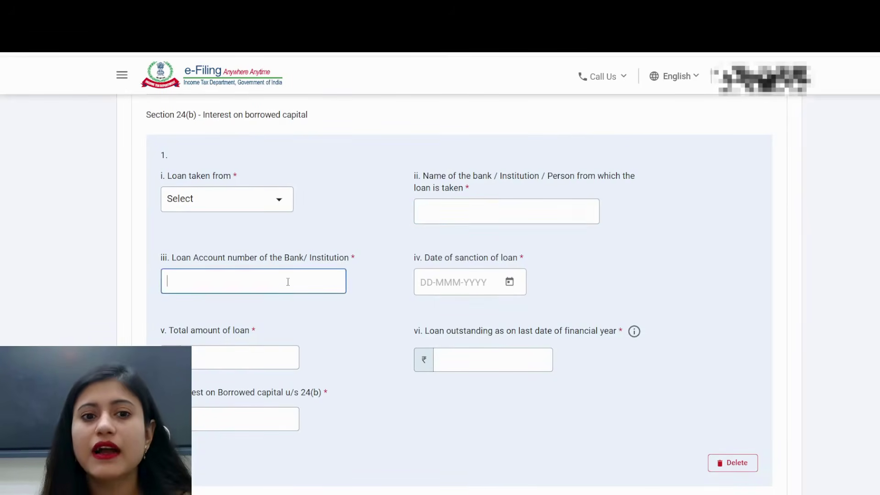
{"action": "left_click", "coordinate": [431, 276]}
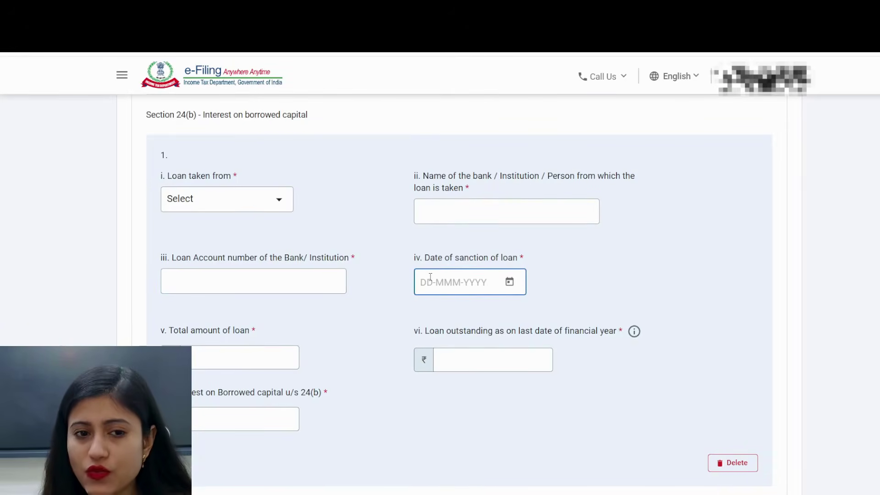
{"action": "left_click", "coordinate": [233, 367]}
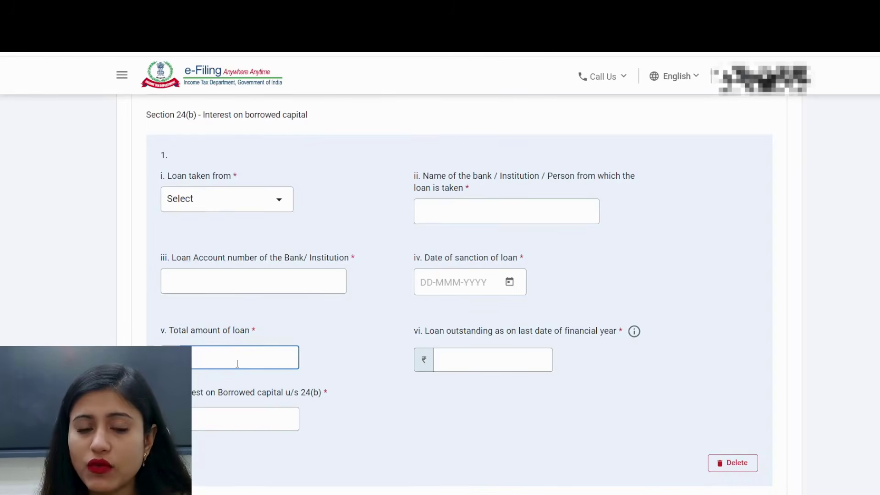
{"action": "left_click", "coordinate": [465, 354]}
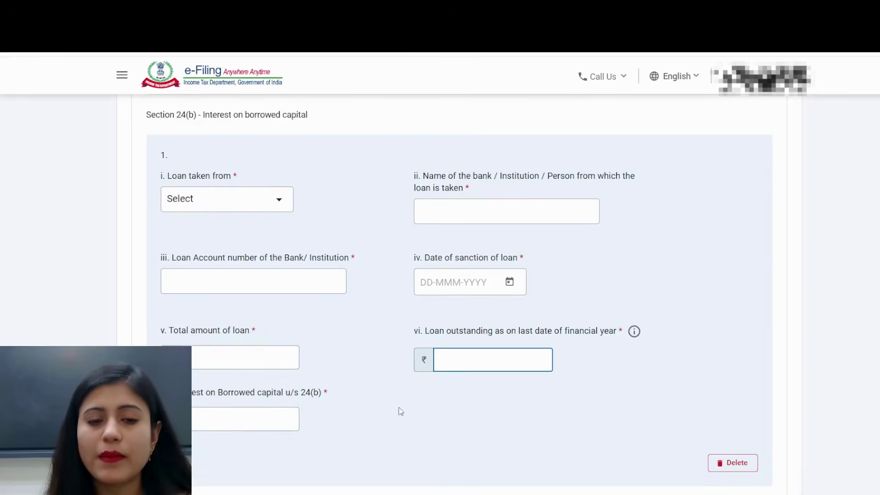
{"action": "left_click", "coordinate": [263, 419]}
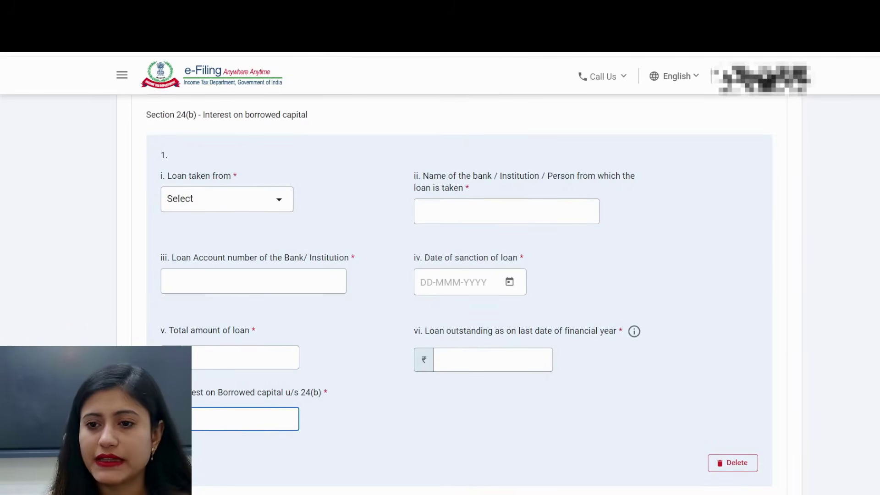
{"action": "scroll", "coordinate": [742, 265], "scroll_direction": "down", "scroll_amount": 2}
{"action": "scroll", "coordinate": [742, 265], "scroll_direction": "up", "scroll_amount": 4}
{"action": "scroll", "coordinate": [743, 265], "scroll_direction": "down", "scroll_amount": 2}
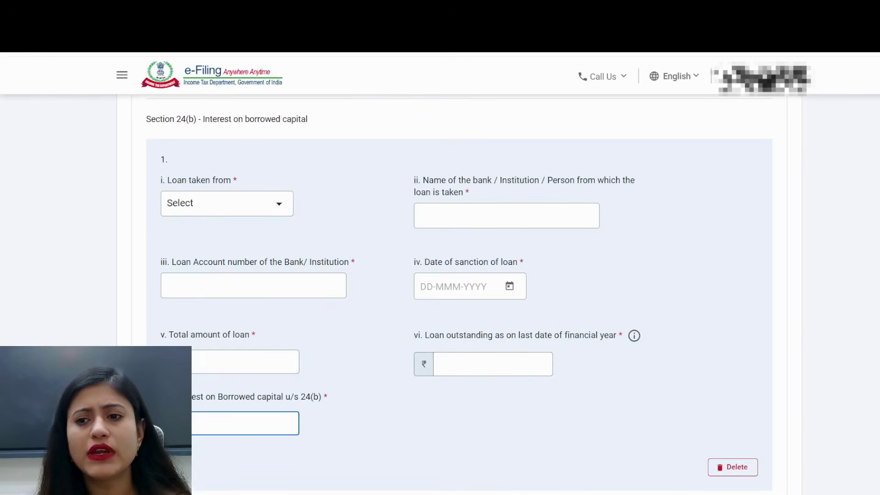
- Delete the empty Section 24(b) loan entry and return to Gross Total Income without saving the house property
{"action": "scroll", "coordinate": [458, 293], "scroll_direction": "down", "scroll_amount": 3}
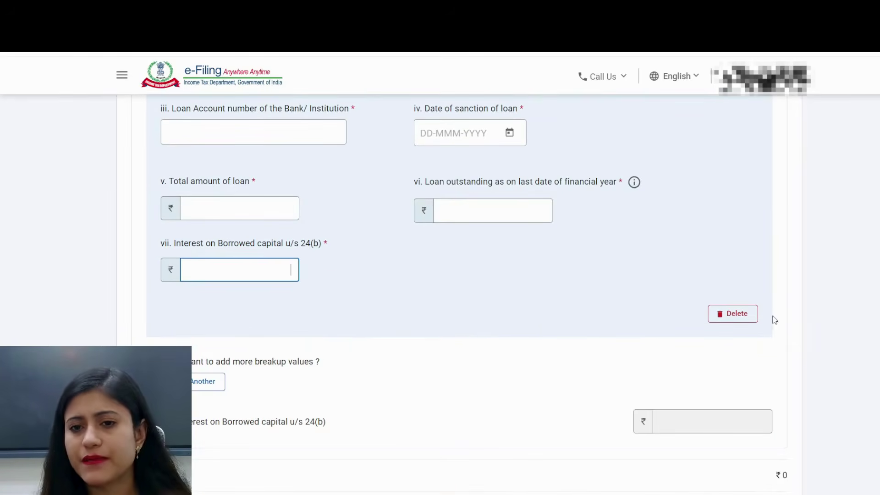
{"action": "left_click", "coordinate": [736, 318]}
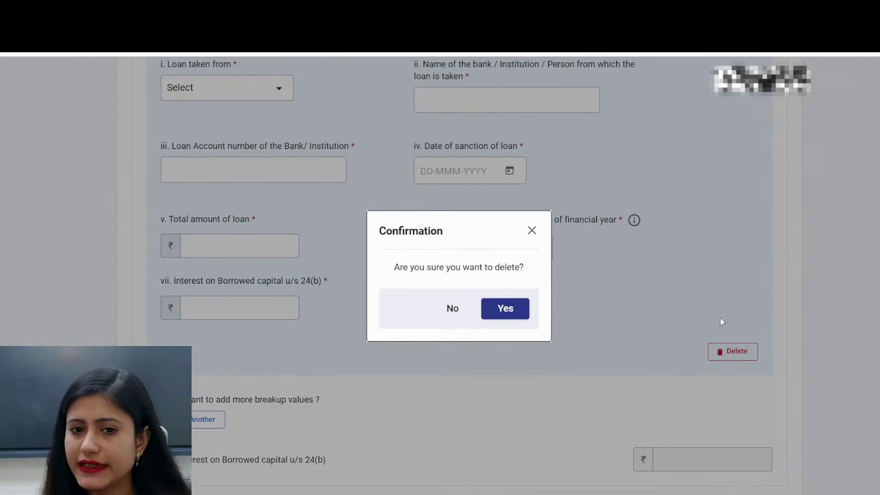
{"action": "left_click", "coordinate": [526, 311]}
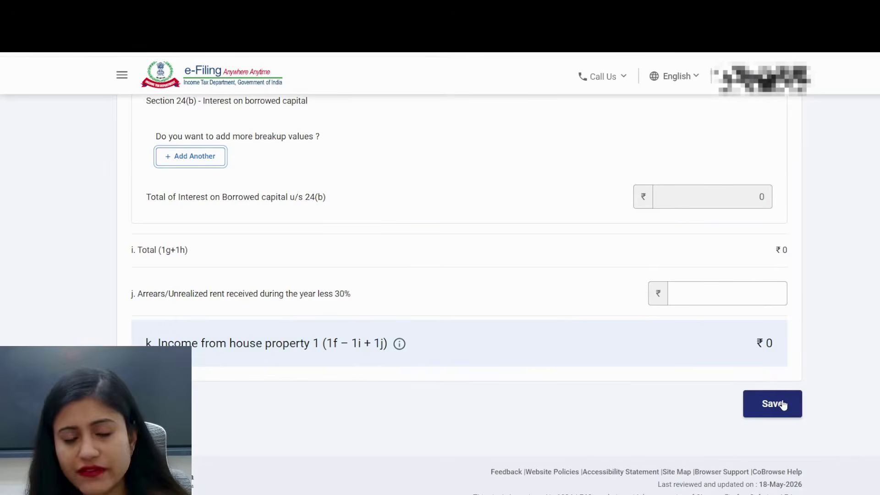
{"action": "key", "text": "alt+Left"}
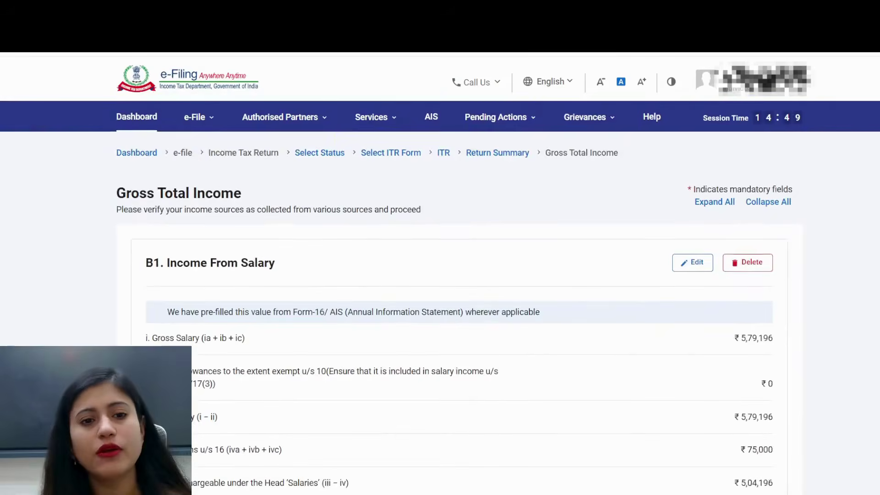
- Expand B3. Income from Other Sources and start a new breakup entry
{"action": "scroll", "coordinate": [559, 297], "scroll_direction": "down", "scroll_amount": 12}
{"action": "left_click", "coordinate": [559, 298]}
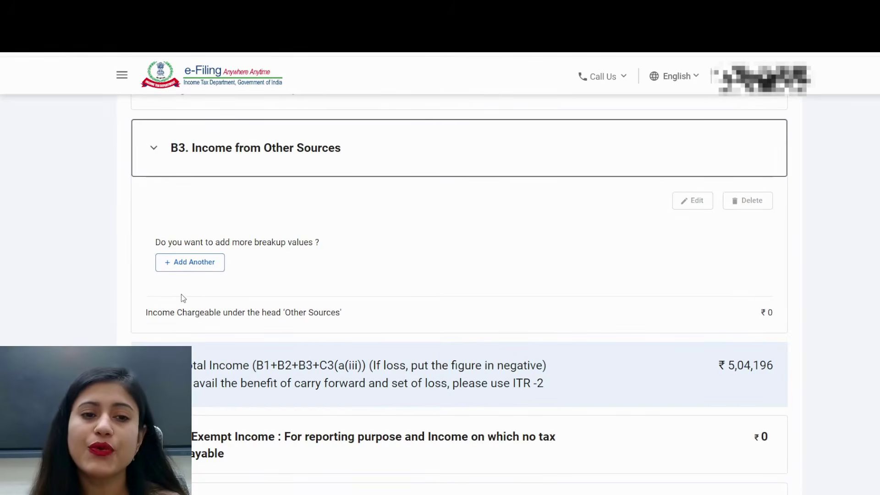
{"action": "left_click", "coordinate": [176, 265]}
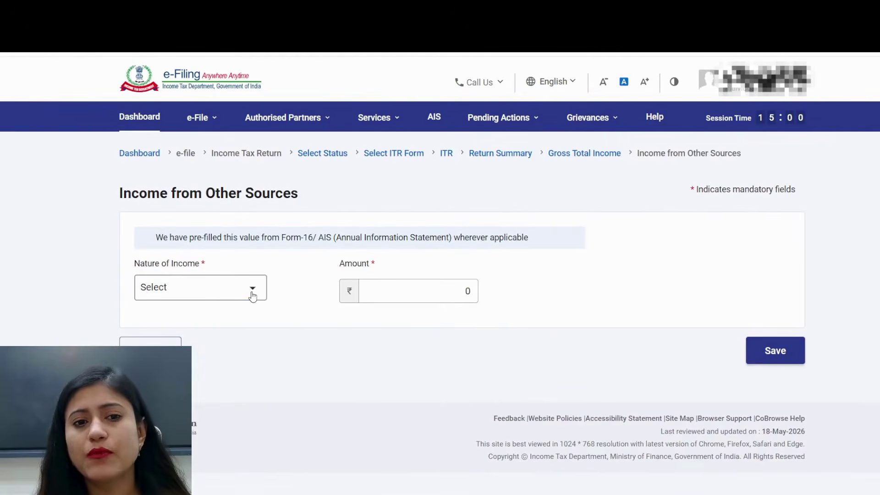
- Choose Interest from Saving Bank Account as the nature of income, enter its amount and save the entry
{"action": "left_click", "coordinate": [251, 294]}
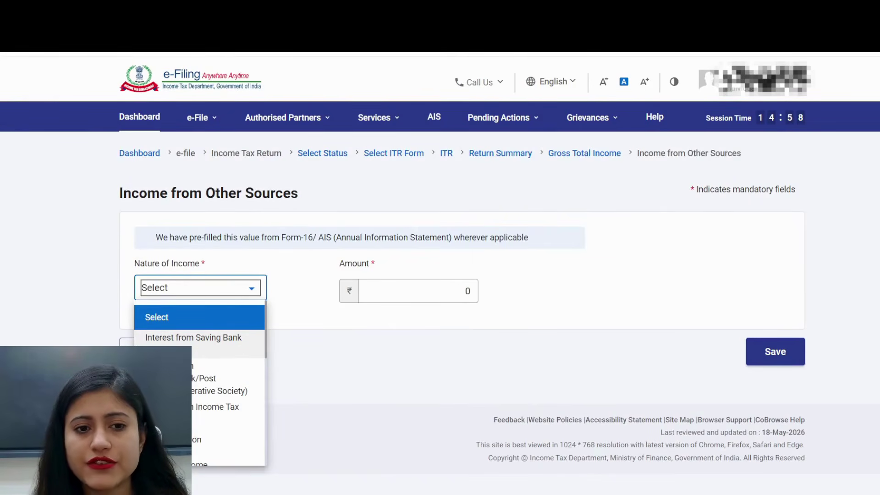
{"action": "left_click", "coordinate": [192, 337]}
{"action": "left_click_drag", "start_coordinate": [404, 291], "coordinate": [495, 295]}
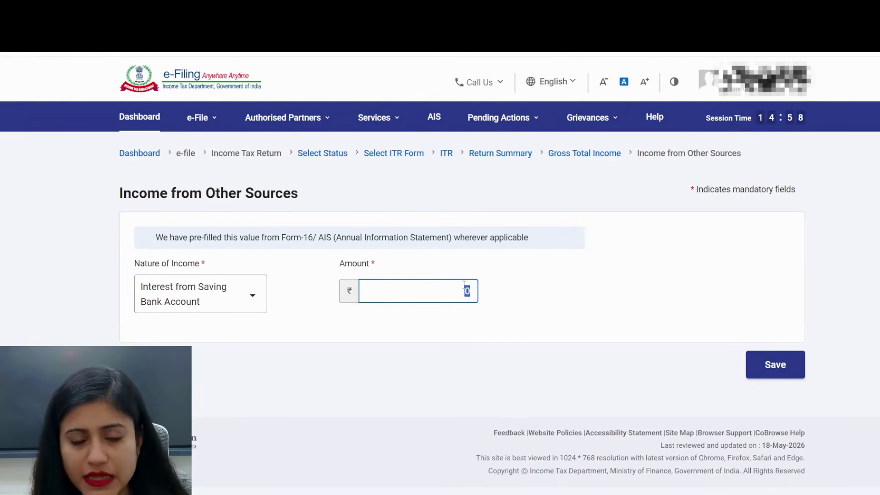
{"action": "left_click", "coordinate": [772, 369]}
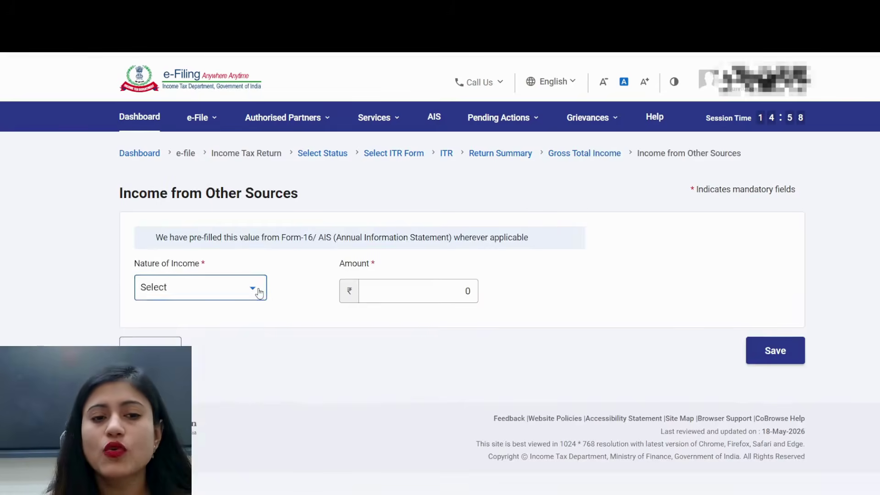
- Look through the Nature of Income choices and the Amount field of the other sources entry, and return to Gross Total Income
{"action": "left_click", "coordinate": [259, 292]}
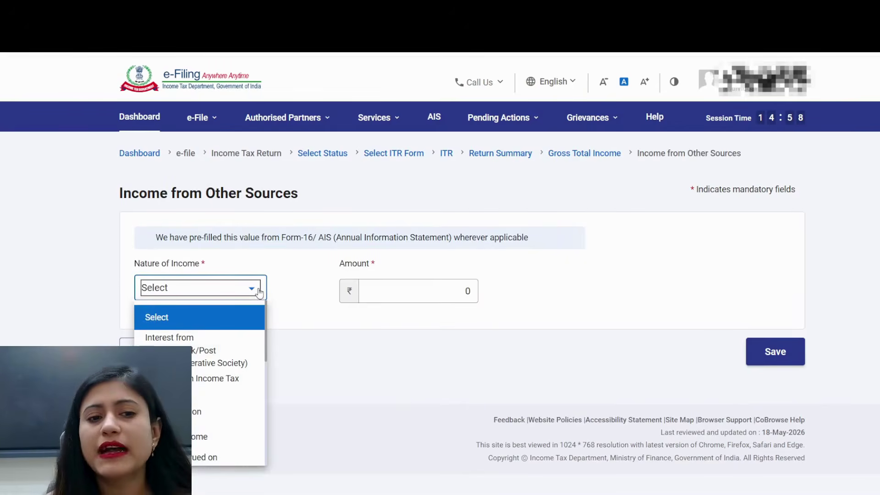
{"action": "key", "text": "Down"}
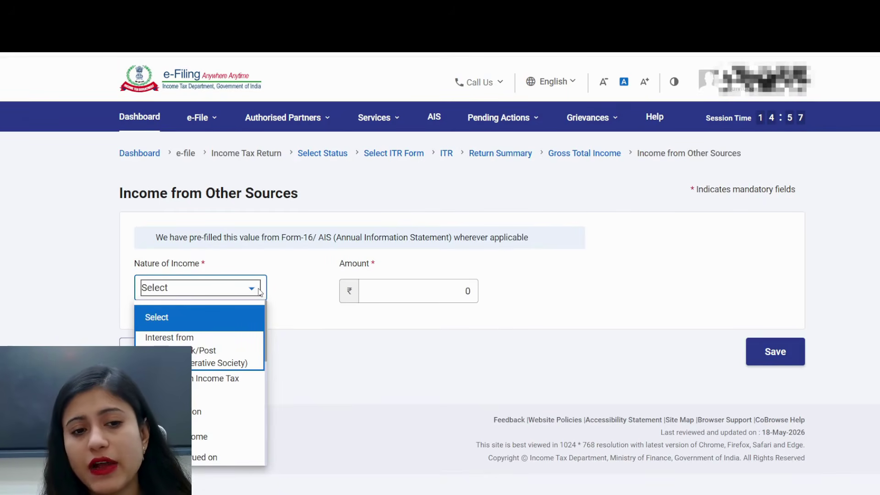
{"action": "key", "text": "Down"}
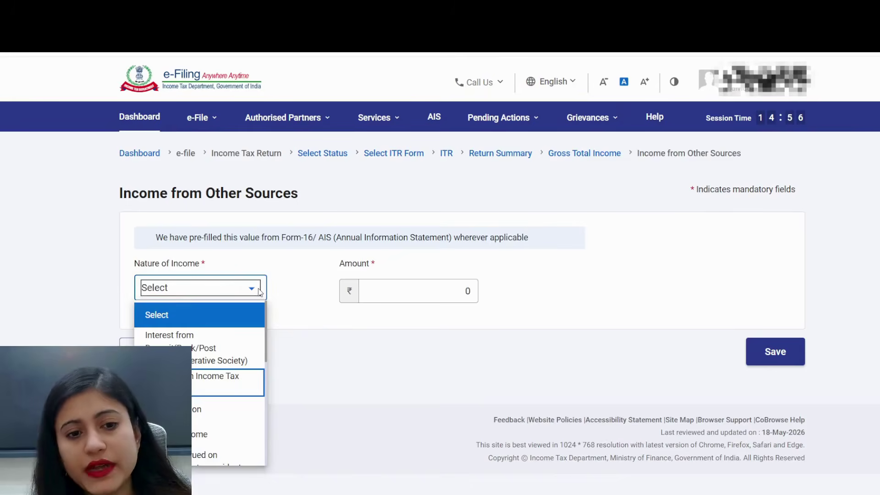
{"action": "key", "text": "Down"}
{"action": "key", "text": "Down"}
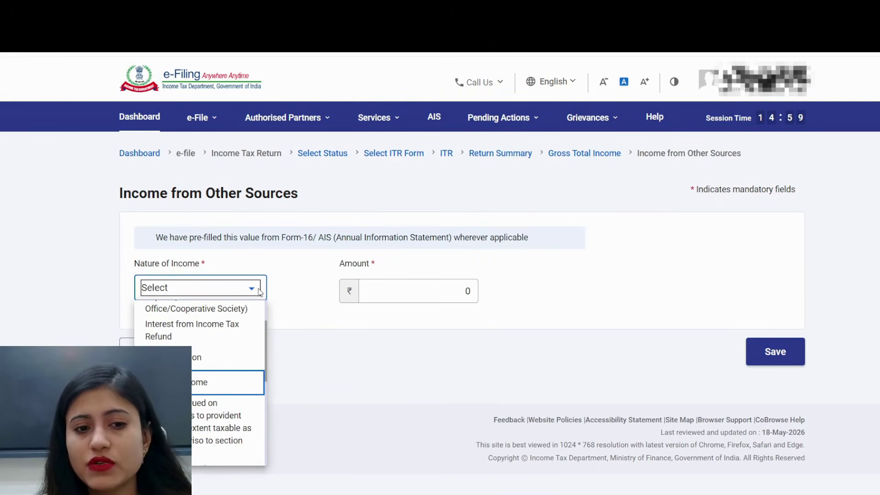
{"action": "key", "text": "Down"}
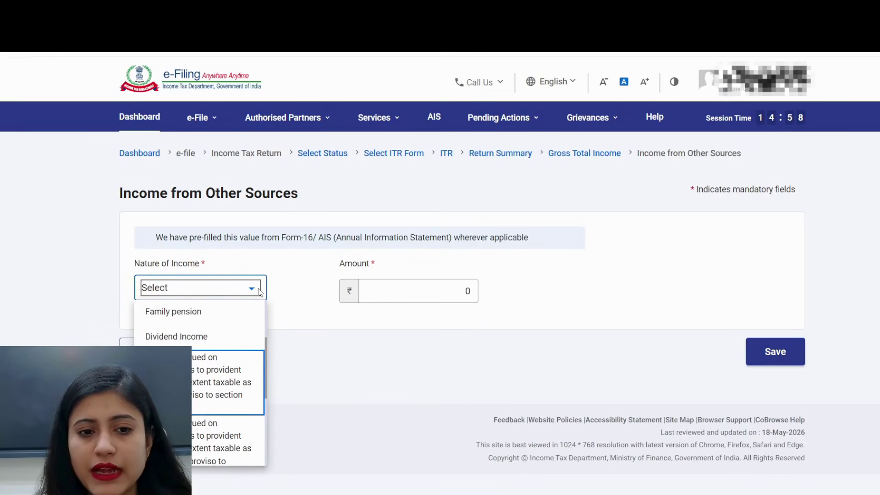
{"action": "key", "text": "Down"}
{"action": "key", "text": "Down"}
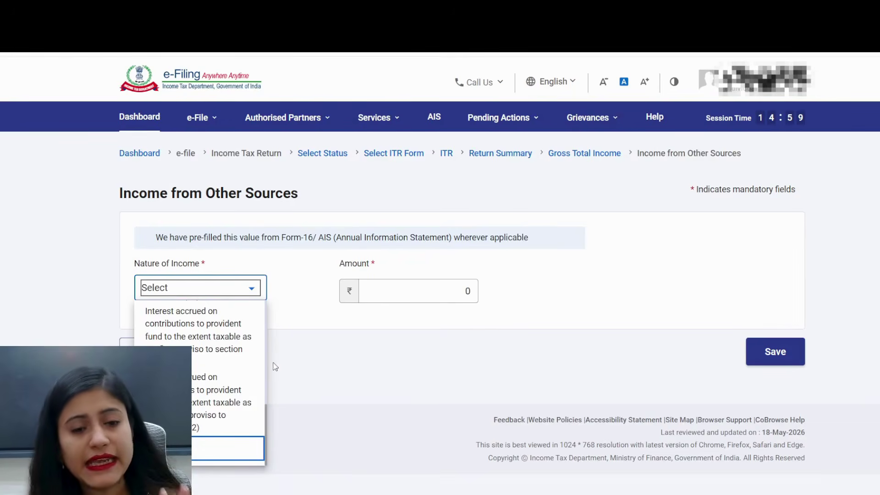
{"action": "left_click", "coordinate": [307, 361]}
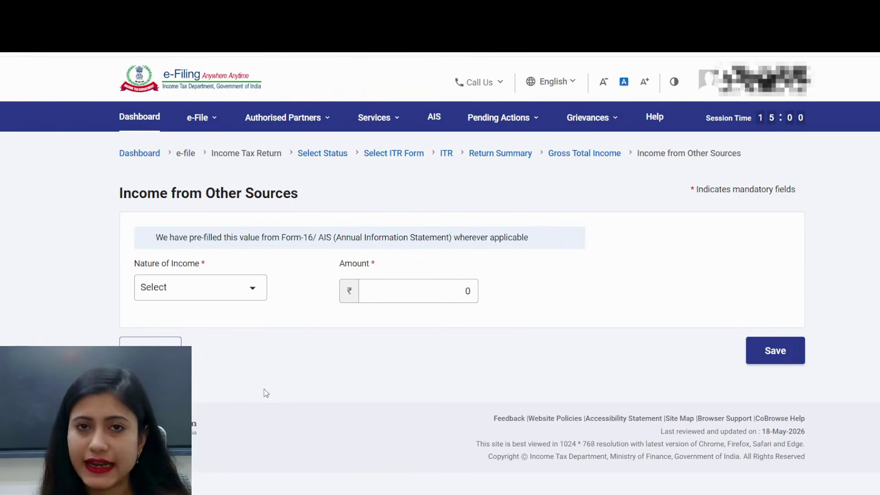
{"action": "left_click_drag", "start_coordinate": [393, 288], "coordinate": [529, 297]}
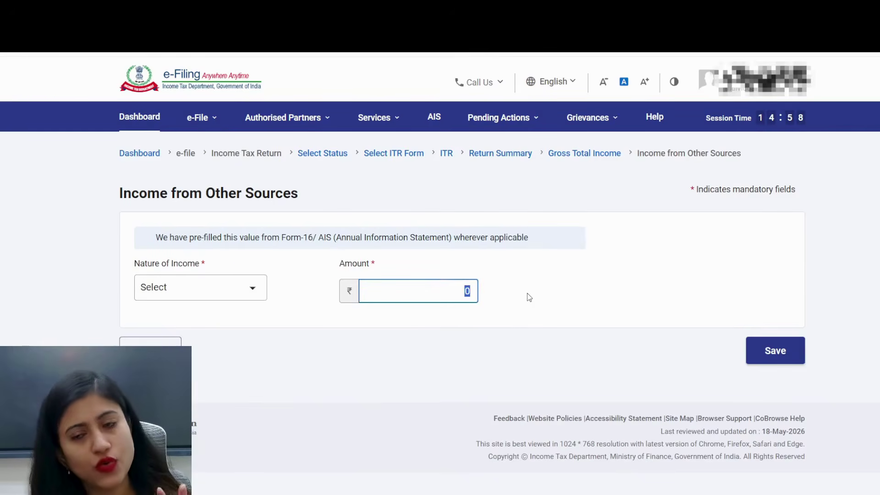
{"action": "left_click", "coordinate": [781, 352]}
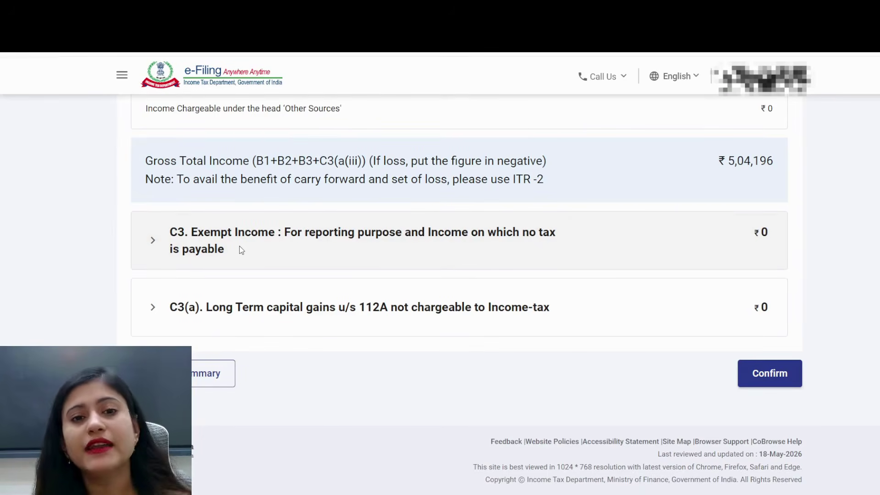
- Start a C3. Exempt Income entry with the category Sums received from policies/contributions such as LIC/NPS/PF/Sukanya Samriddhi Yojana
{"action": "left_click", "coordinate": [257, 235]}
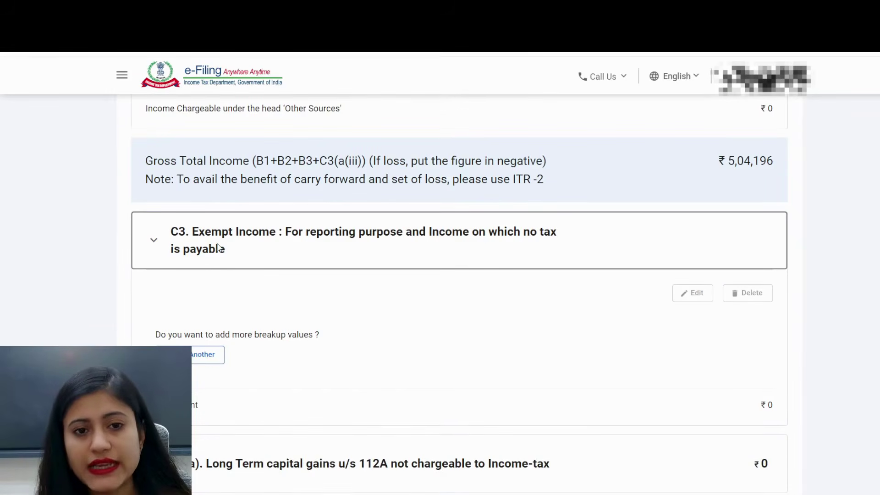
{"action": "left_click", "coordinate": [209, 355]}
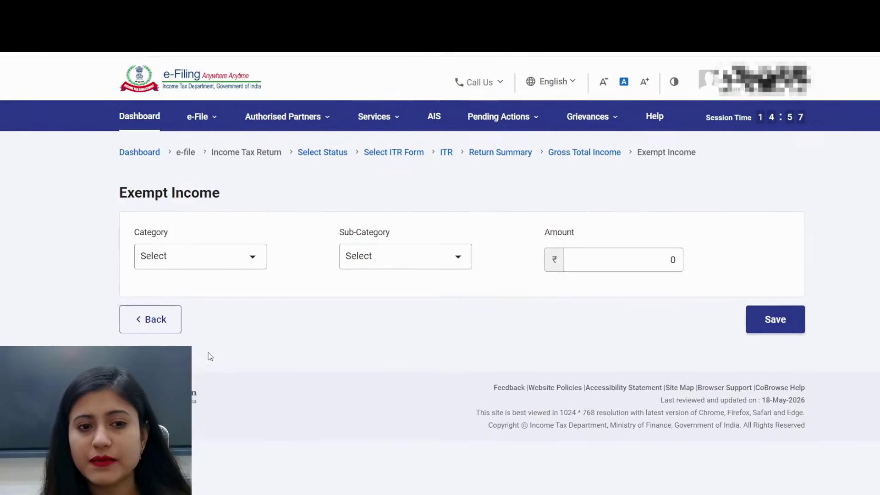
{"action": "left_click", "coordinate": [251, 258]}
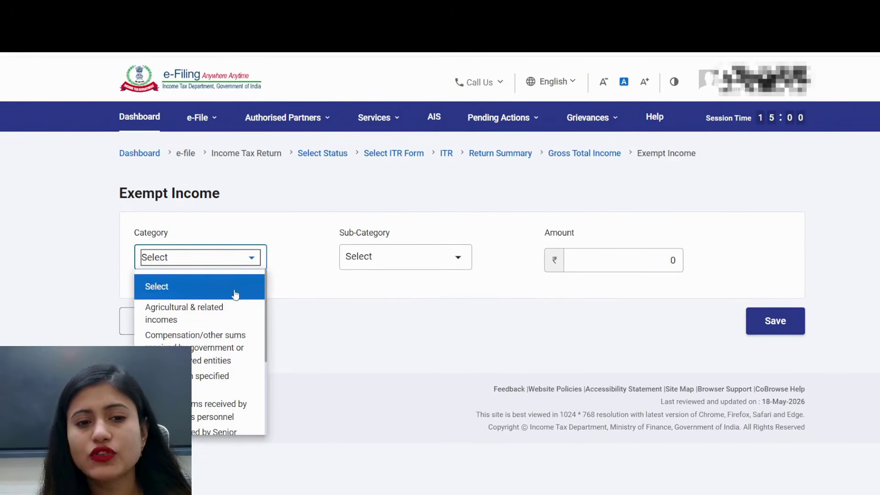
{"action": "left_click", "coordinate": [210, 318]}
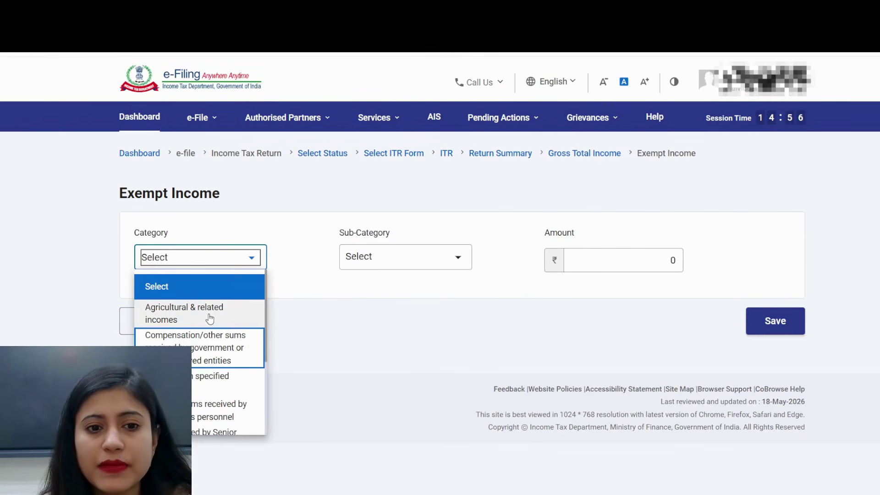
{"action": "scroll", "coordinate": [210, 318], "scroll_direction": "down", "scroll_amount": 1}
{"action": "scroll", "coordinate": [210, 318], "scroll_direction": "down", "scroll_amount": 1}
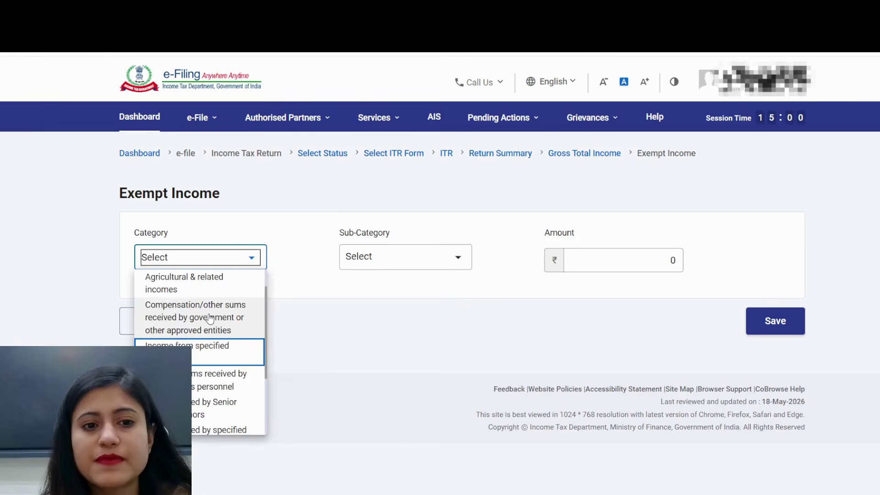
{"action": "scroll", "coordinate": [210, 318], "scroll_direction": "down", "scroll_amount": 1}
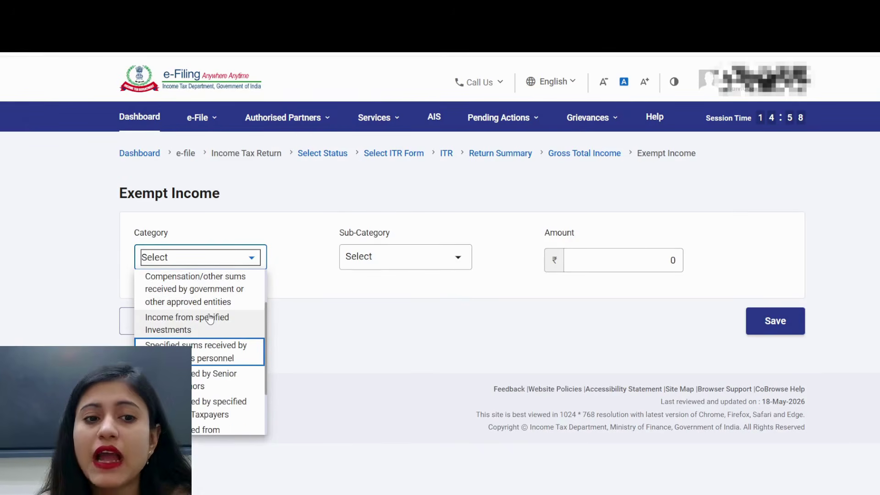
{"action": "scroll", "coordinate": [210, 318], "scroll_direction": "down", "scroll_amount": 1}
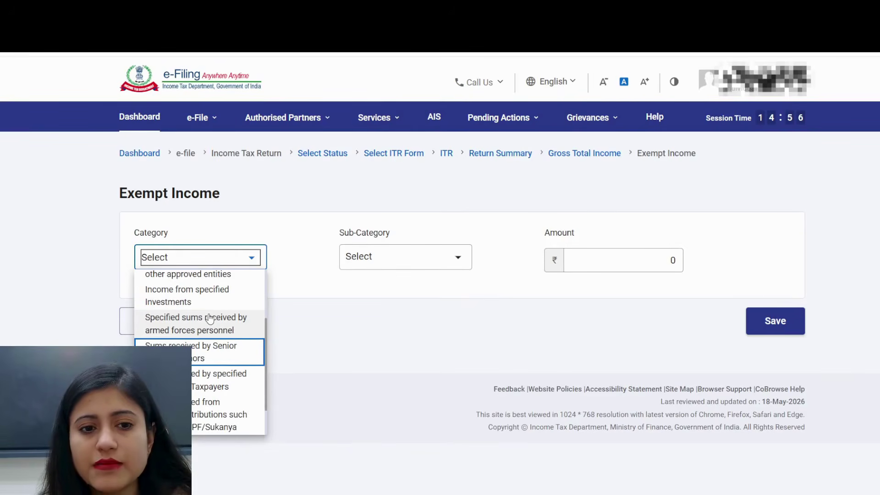
{"action": "scroll", "coordinate": [210, 318], "scroll_direction": "down", "scroll_amount": 2}
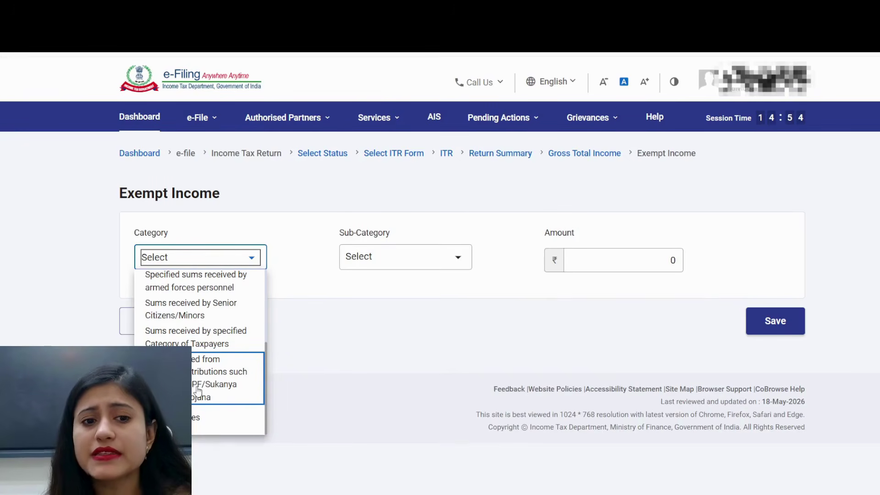
{"action": "left_click", "coordinate": [226, 392]}
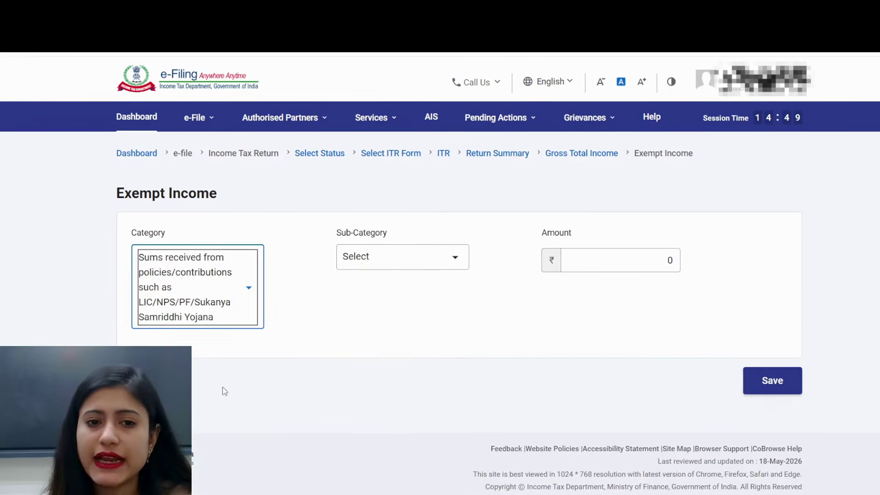
- Look through the Sub-Category choices and Amount field of the exempt income entry, and go back without saving it
{"action": "left_click", "coordinate": [459, 262]}
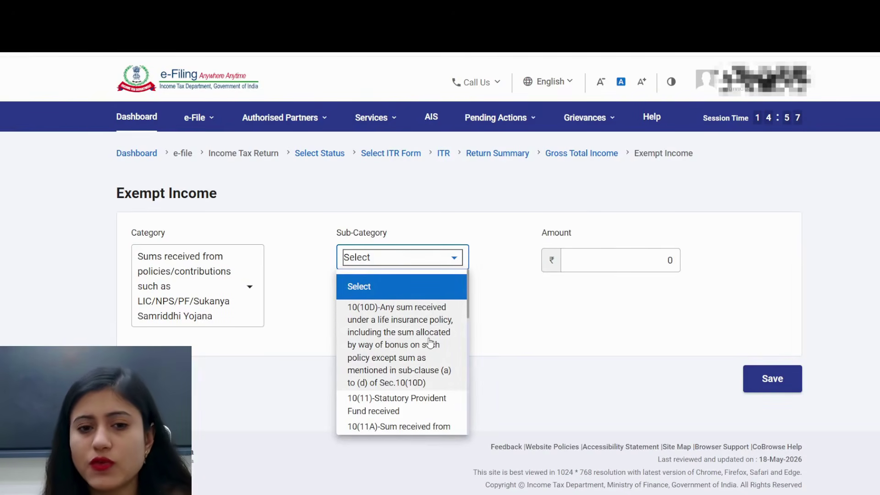
{"action": "scroll", "coordinate": [429, 343], "scroll_direction": "down", "scroll_amount": 1}
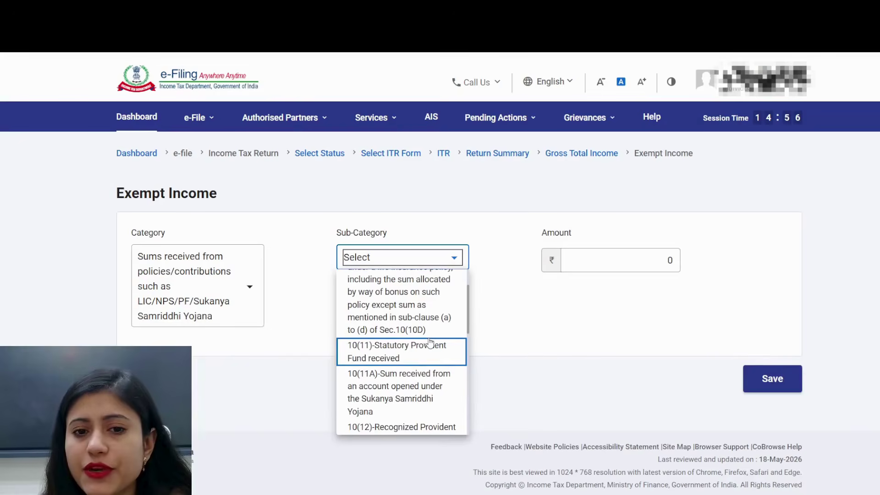
{"action": "scroll", "coordinate": [430, 343], "scroll_direction": "down", "scroll_amount": 1}
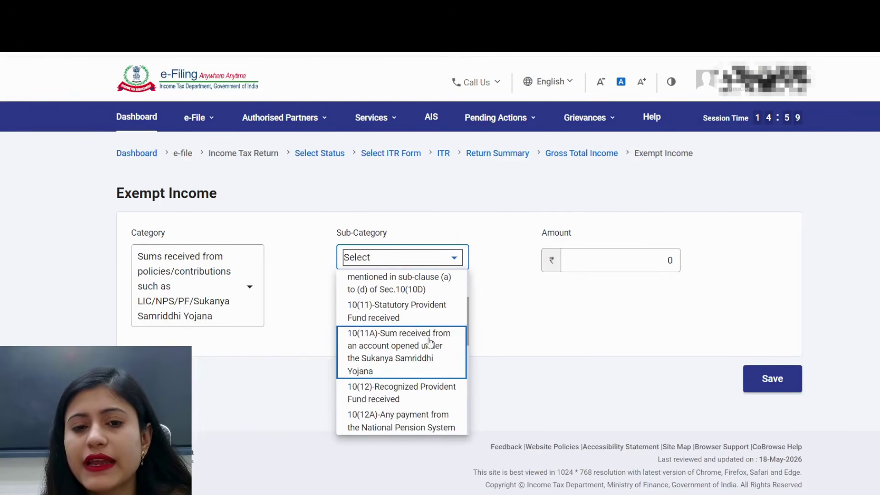
{"action": "scroll", "coordinate": [430, 343], "scroll_direction": "down", "scroll_amount": 1}
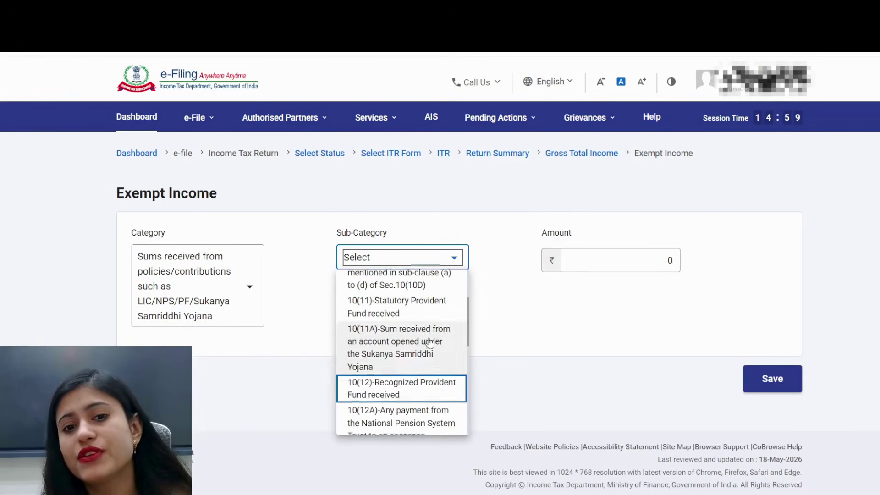
{"action": "scroll", "coordinate": [430, 343], "scroll_direction": "down", "scroll_amount": 1}
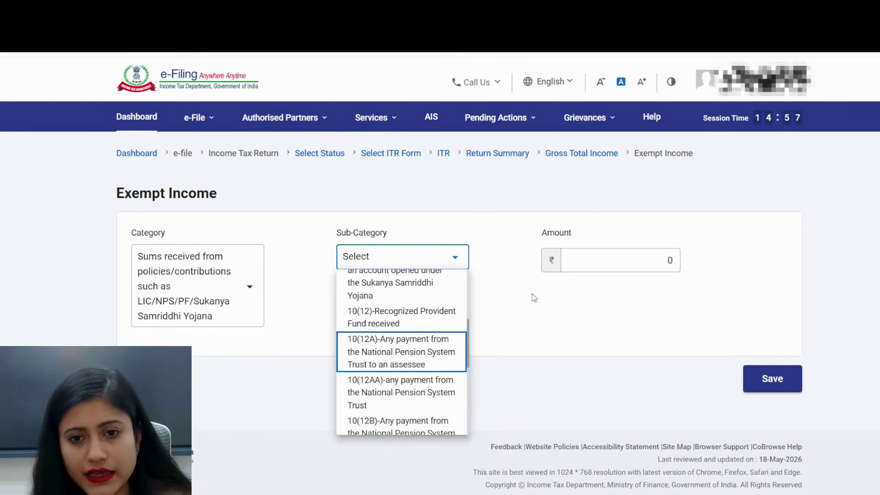
{"action": "left_click", "coordinate": [695, 254]}
{"action": "left_click", "coordinate": [647, 264]}
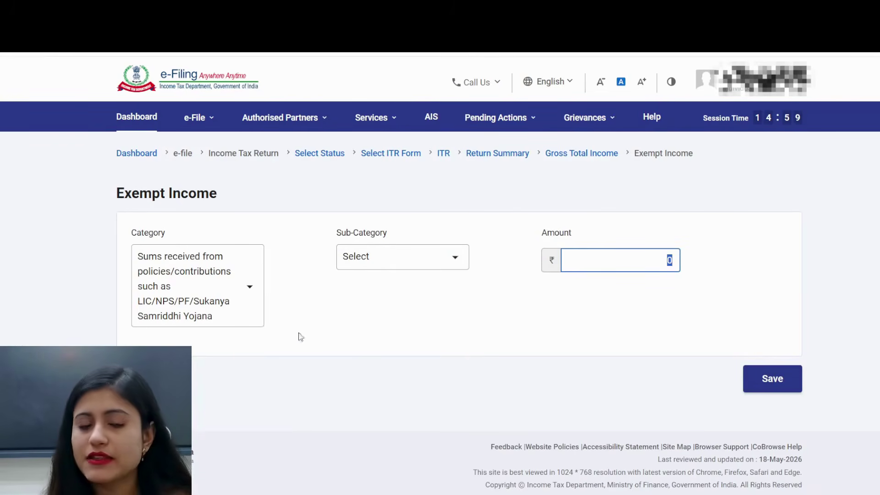
{"action": "left_click", "coordinate": [146, 378]}
- Expand C3(a). Long Term capital gains u/s 112A and enter 50000 as total sale consideration and 20000 as total cost of acquisition
{"action": "scroll", "coordinate": [597, 301], "scroll_direction": "down", "scroll_amount": 1}
{"action": "scroll", "coordinate": [598, 301], "scroll_direction": "down", "scroll_amount": 15}
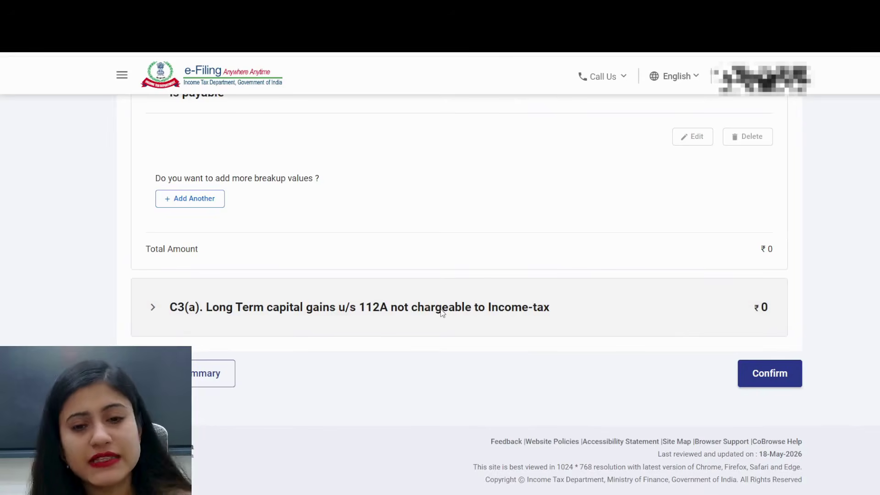
{"action": "left_click", "coordinate": [442, 312]}
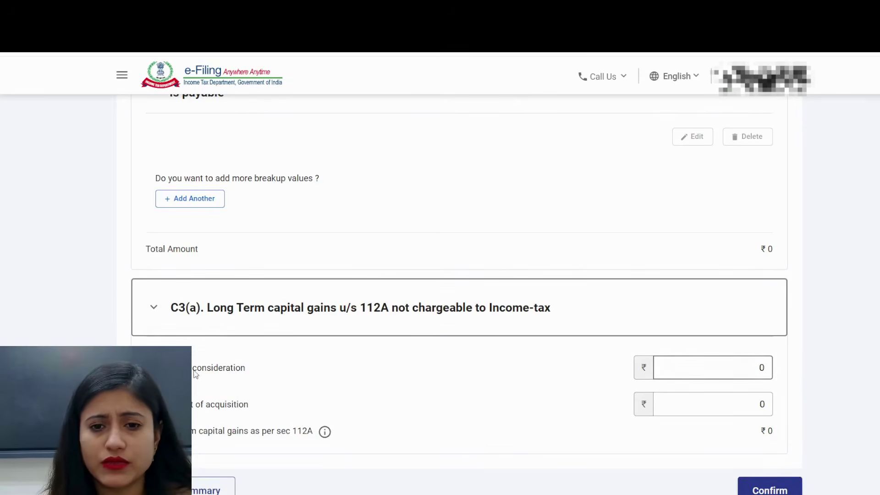
{"action": "left_click", "coordinate": [746, 365]}
{"action": "left_click_drag", "start_coordinate": [746, 366], "coordinate": [813, 365]}
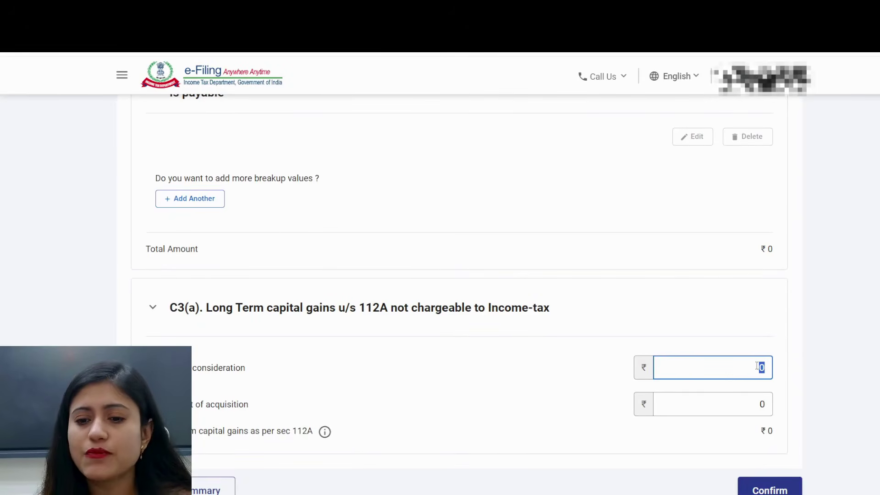
{"action": "type", "text": "50000"}
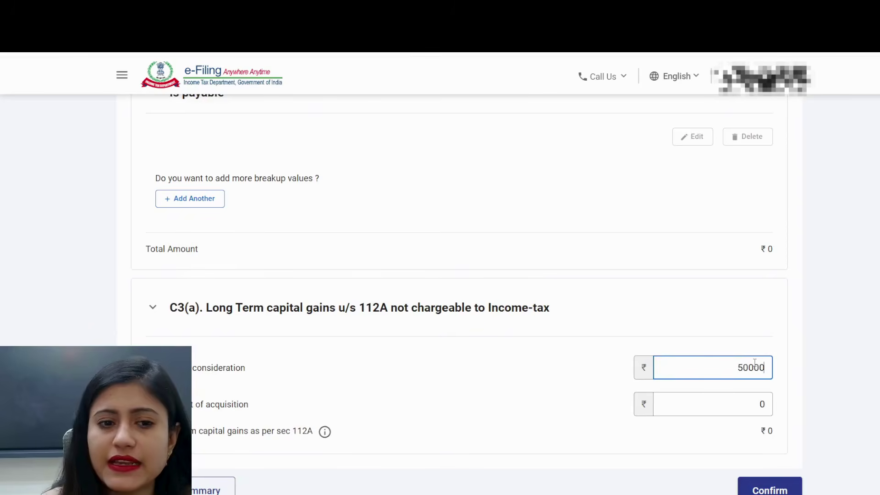
{"action": "left_click", "coordinate": [736, 408]}
{"action": "left_click_drag", "start_coordinate": [736, 408], "coordinate": [833, 409]}
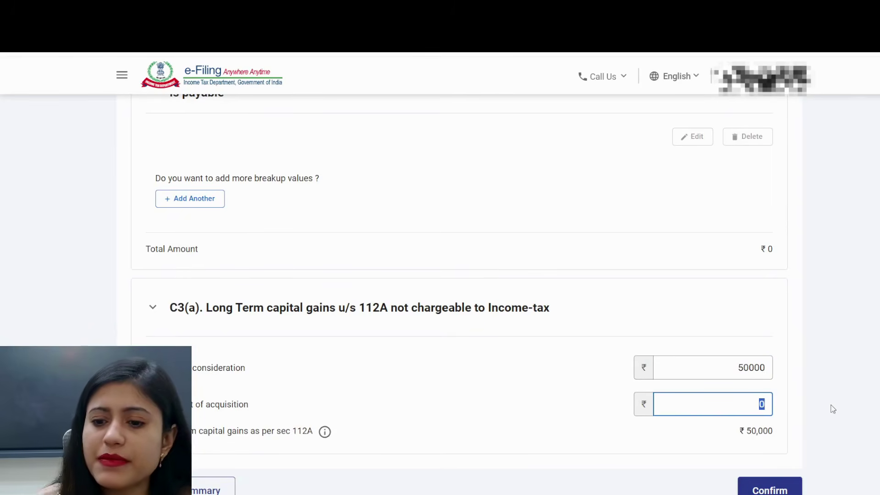
{"action": "type", "text": "20000"}
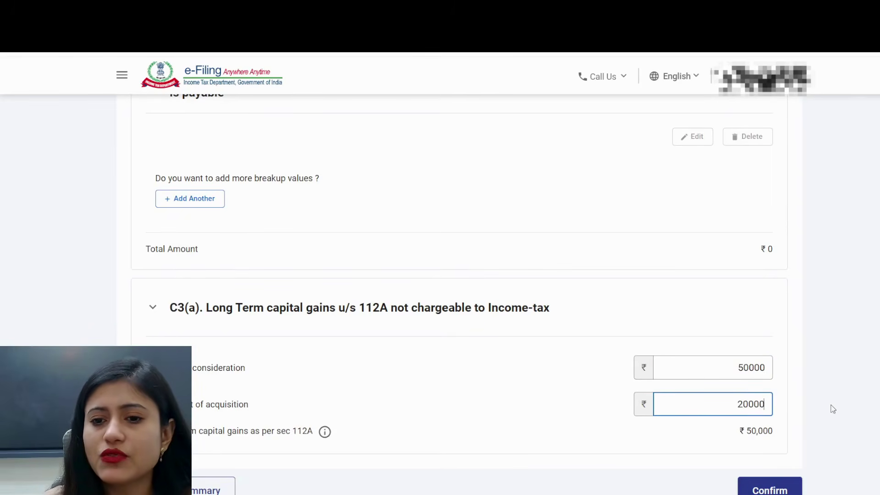
{"action": "left_click", "coordinate": [639, 436]}
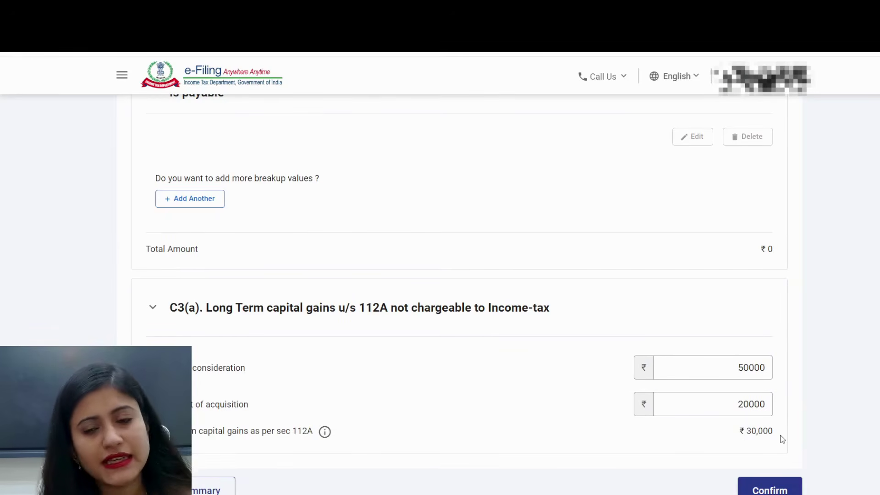
- Set the section 112A total sale consideration and total cost of acquisition to 0, and confirm Gross Total Income
{"action": "scroll", "coordinate": [458, 297], "scroll_direction": "down", "scroll_amount": 3}
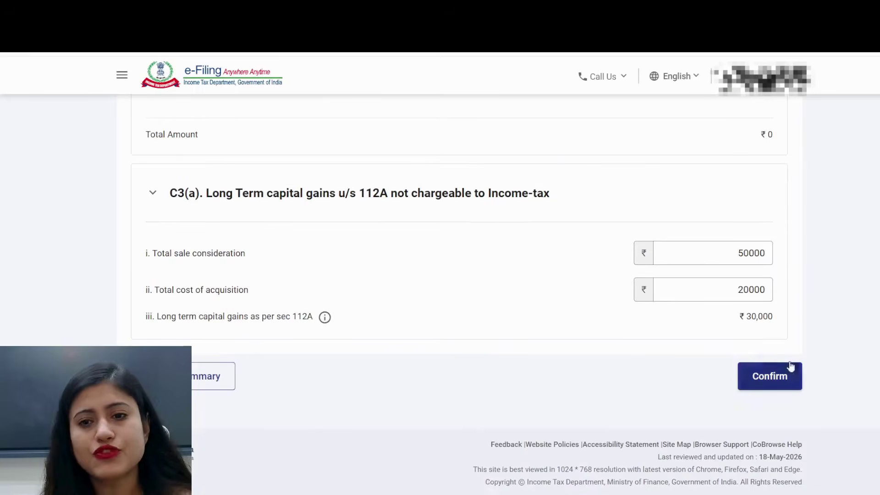
{"action": "double_click", "coordinate": [751, 253]}
{"action": "type", "text": "0"}
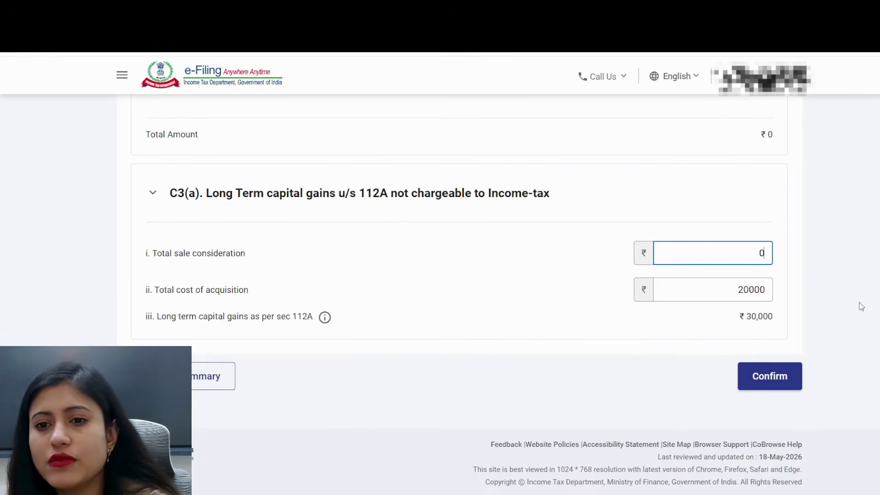
{"action": "key", "text": "Tab"}
{"action": "type", "text": "0"}
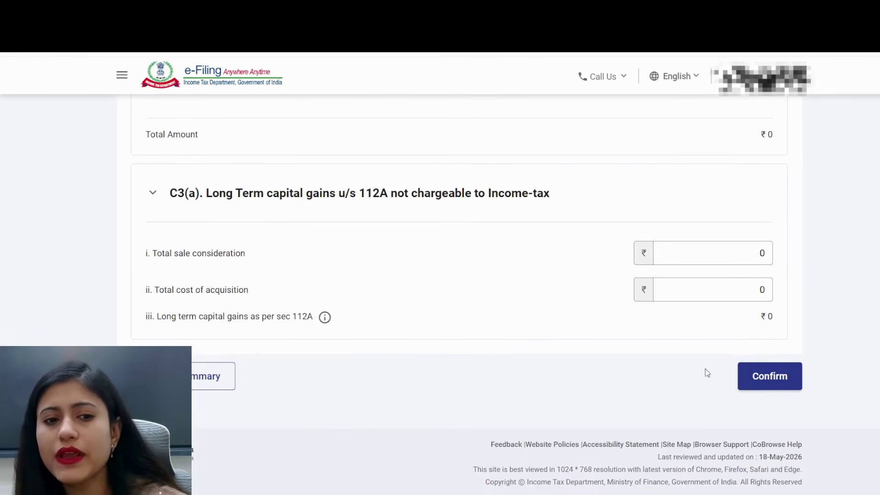
{"action": "left_click", "coordinate": [757, 376]}
{"action": "scroll", "coordinate": [759, 381], "scroll_direction": "up", "scroll_amount": 2}
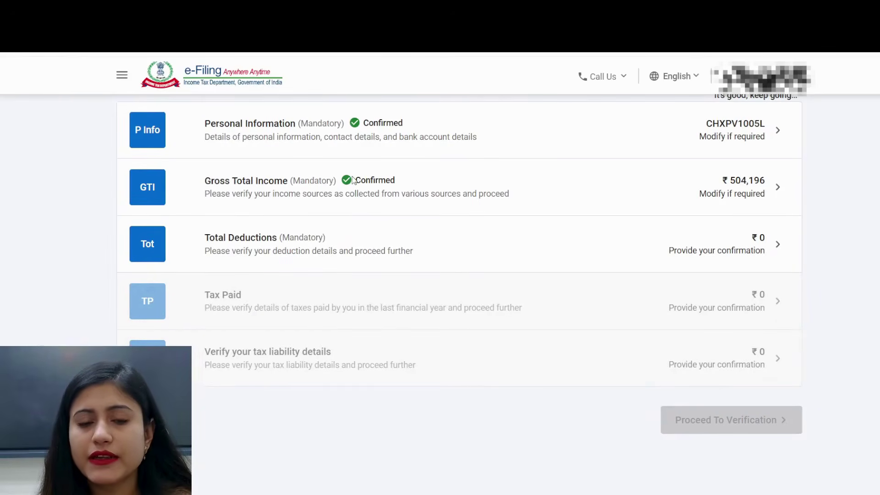
- Open Total Deductions and view the entry form for 80CCD(2) employer pension contribution, leaving it without saving
{"action": "left_click", "coordinate": [237, 249]}
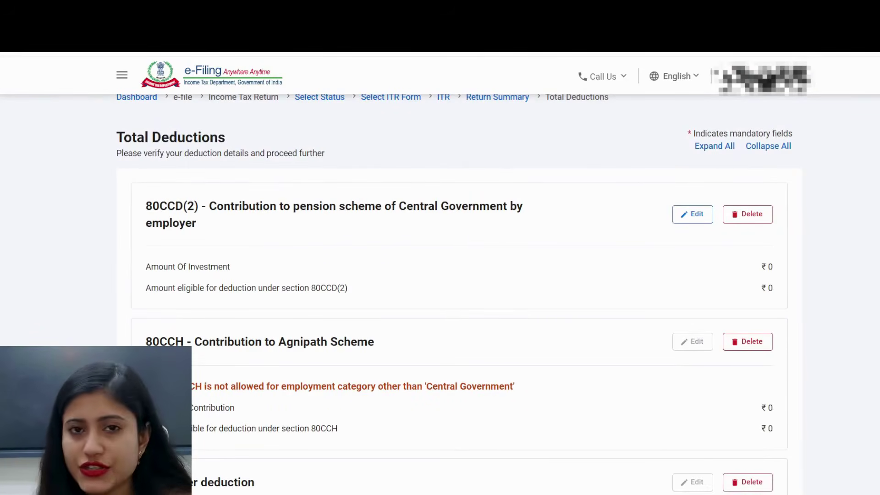
{"action": "scroll", "coordinate": [458, 294], "scroll_direction": "down", "scroll_amount": 1}
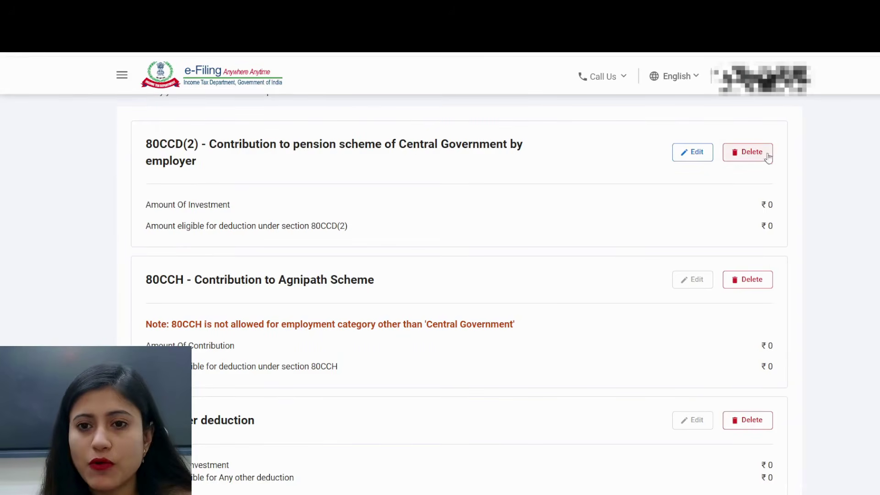
{"action": "left_click", "coordinate": [692, 152]}
{"action": "left_click", "coordinate": [724, 280]}
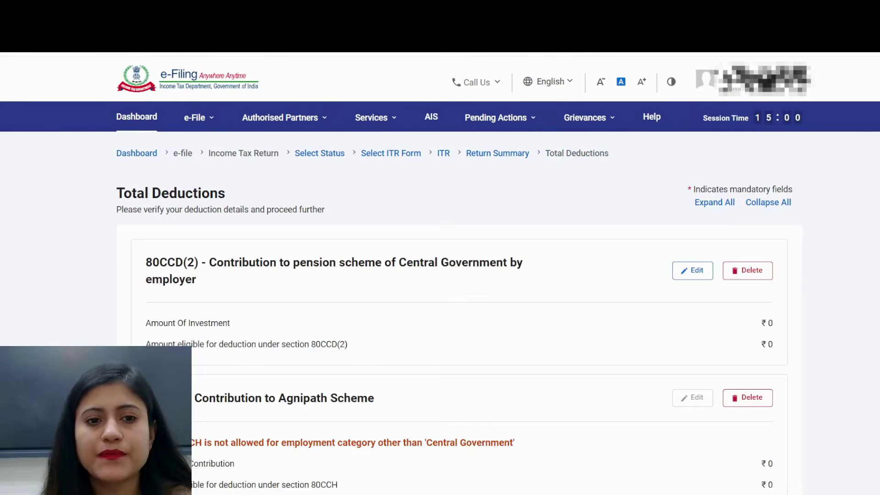
- Review the 80CCH Agnipath Scheme note, Any other deduction and C1. Total deductions, and confirm Total Deductions
{"action": "scroll", "coordinate": [199, 220], "scroll_direction": "down", "scroll_amount": 5}
{"action": "left_click_drag", "start_coordinate": [199, 221], "coordinate": [243, 234]}
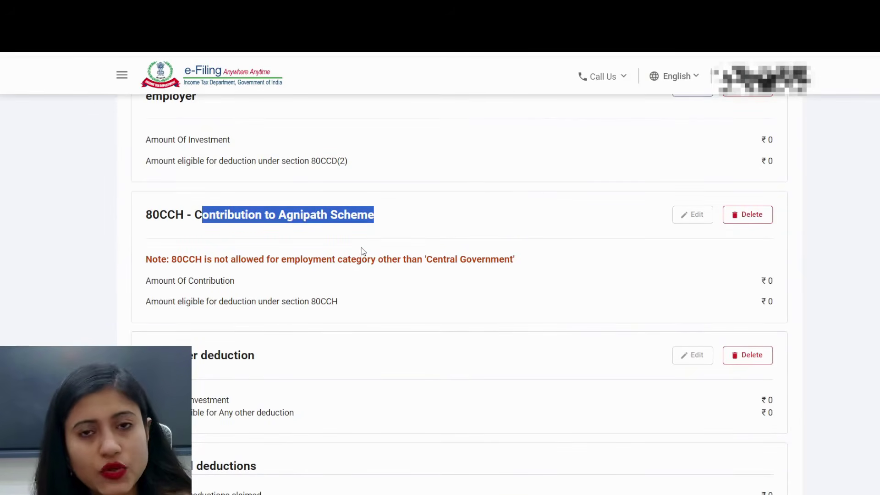
{"action": "left_click_drag", "start_coordinate": [435, 261], "coordinate": [516, 259]}
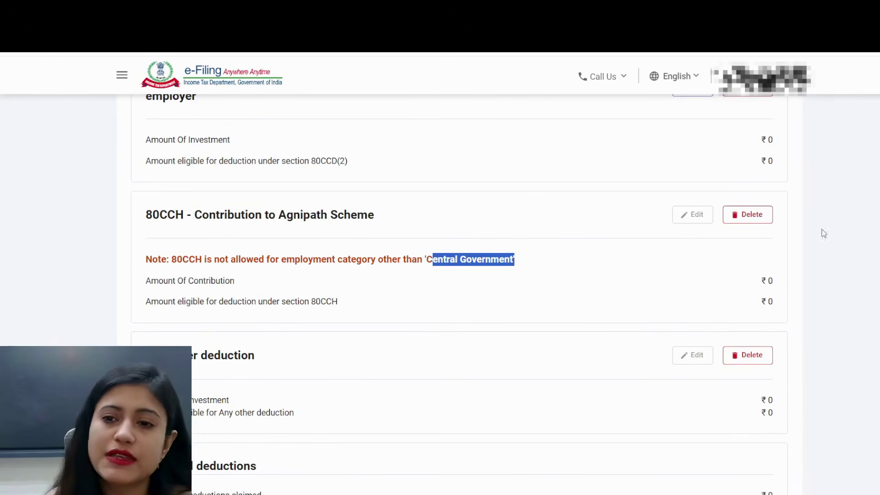
{"action": "scroll", "coordinate": [458, 275], "scroll_direction": "up", "scroll_amount": 2}
{"action": "scroll", "coordinate": [459, 301], "scroll_direction": "down", "scroll_amount": 3}
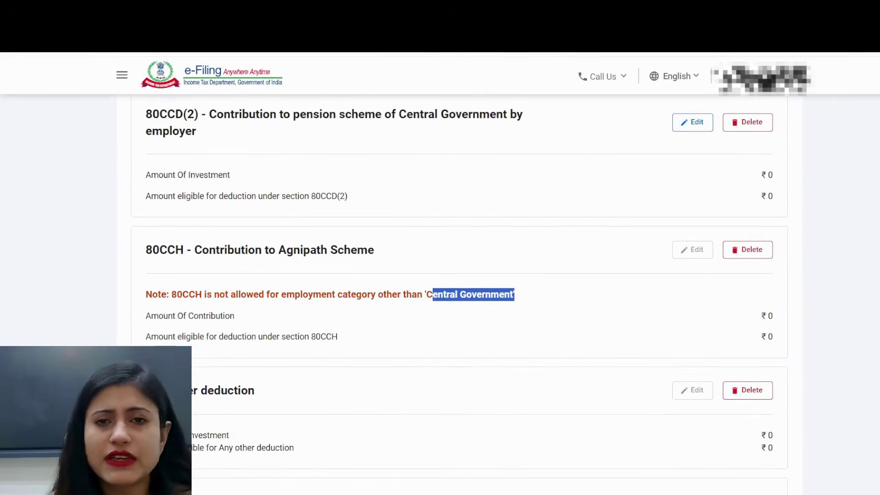
{"action": "scroll", "coordinate": [460, 301], "scroll_direction": "down", "scroll_amount": 1}
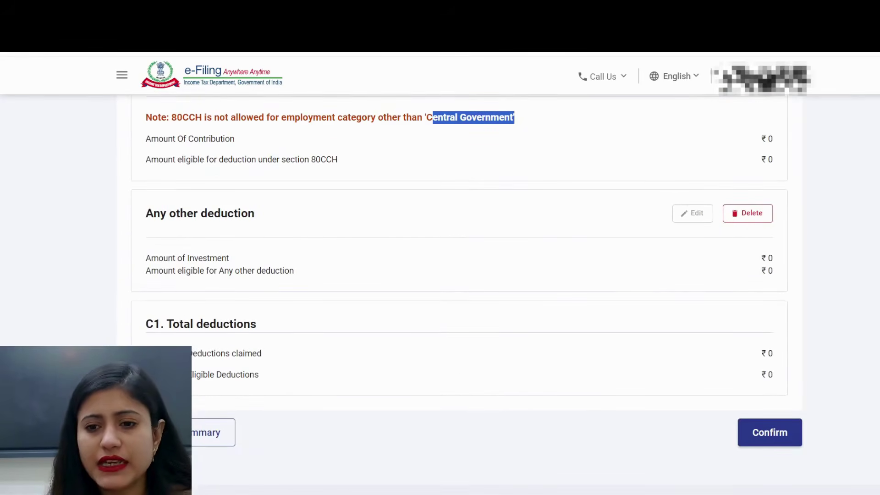
{"action": "left_click", "coordinate": [766, 443]}
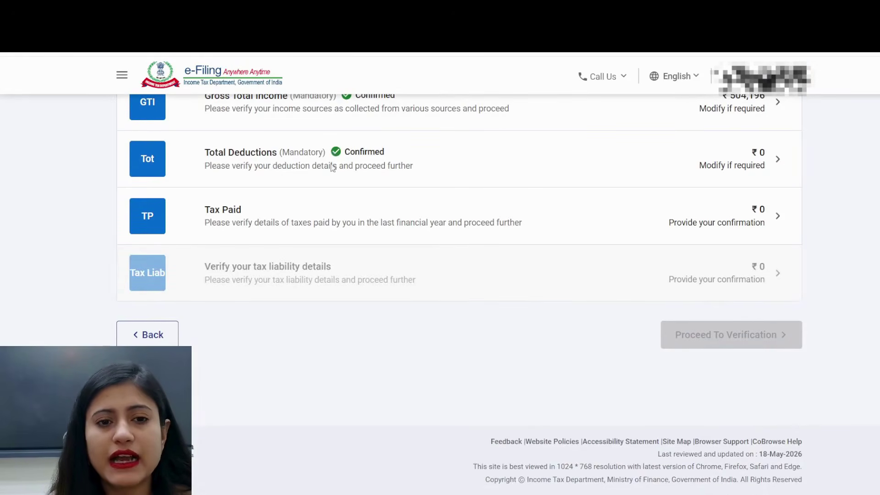
- Open Tax Paid and expand Schedule TDS1, Schedule TDS2 and Sch TDS 3 to check their tax deducted at source entries
{"action": "left_click", "coordinate": [245, 224]}
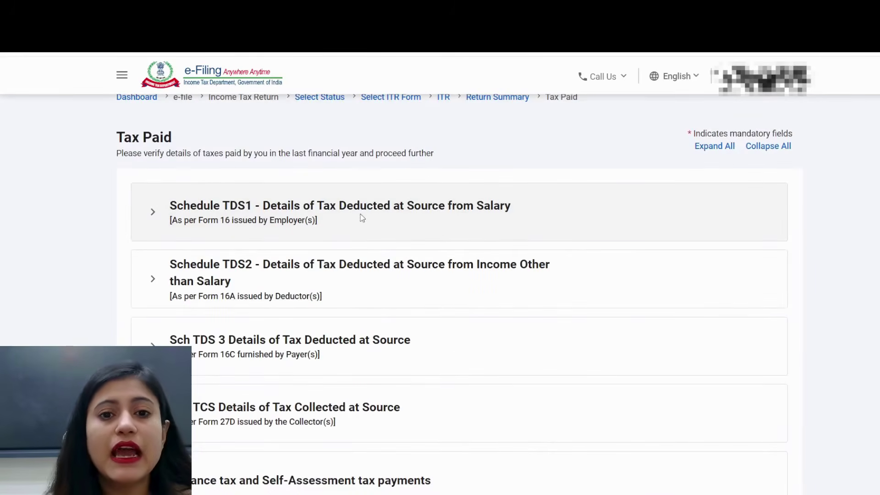
{"action": "left_click", "coordinate": [389, 214]}
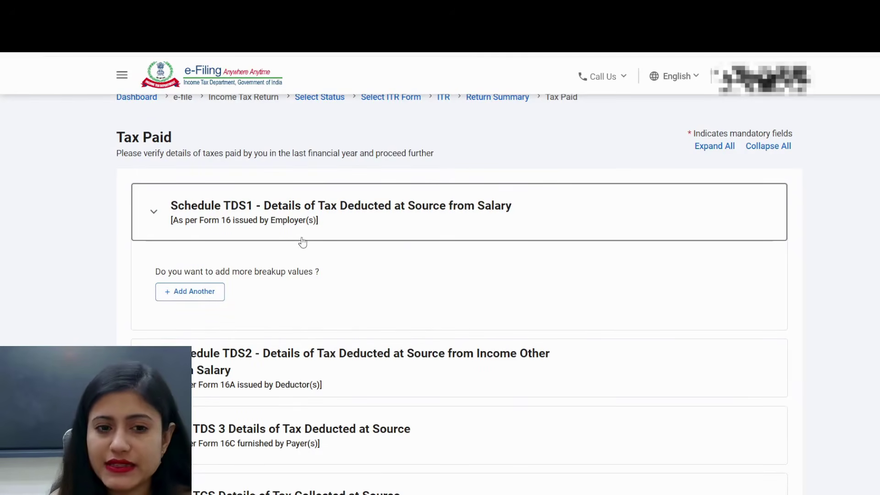
{"action": "left_click", "coordinate": [317, 357]}
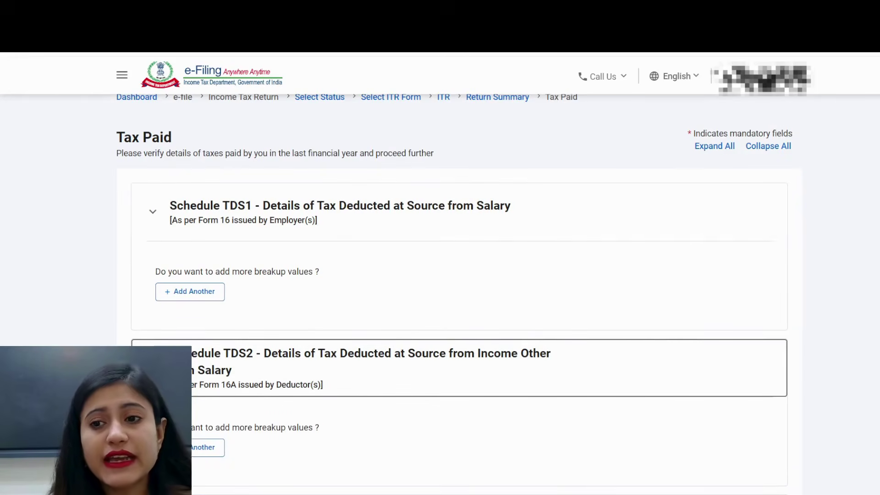
{"action": "scroll", "coordinate": [541, 260], "scroll_direction": "down", "scroll_amount": 3}
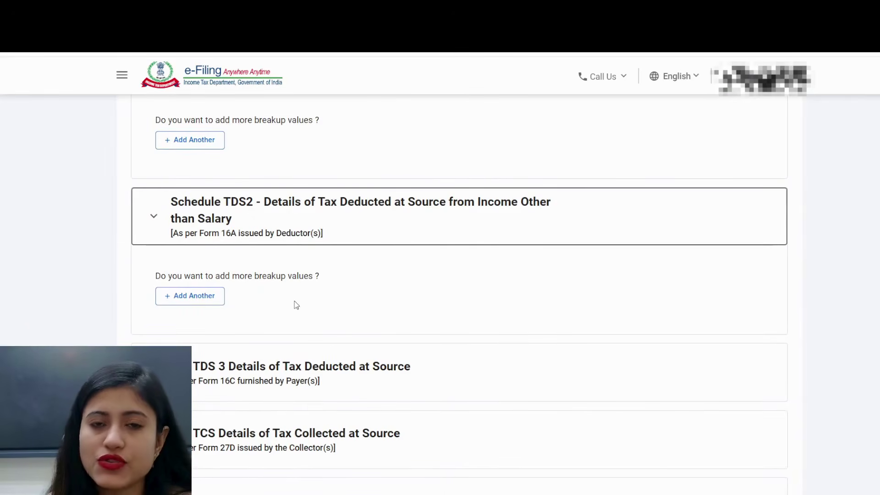
{"action": "left_click", "coordinate": [260, 383]}
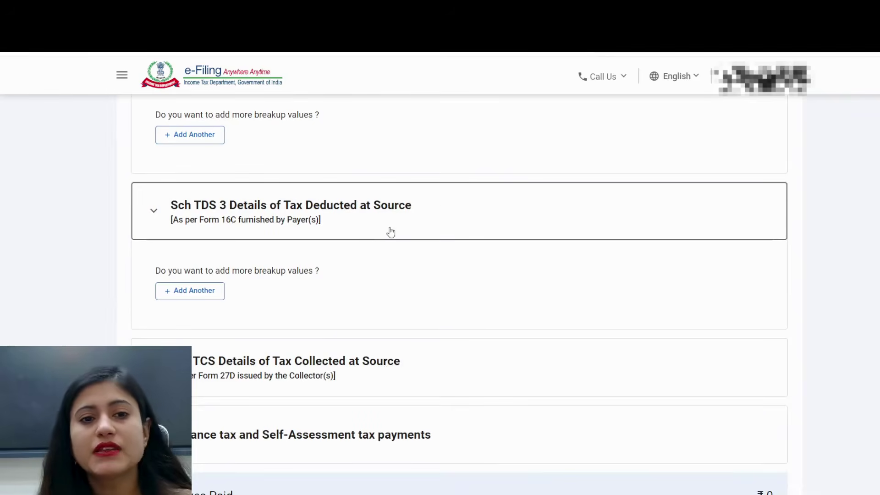
{"action": "left_click", "coordinate": [390, 223]}
{"action": "left_click", "coordinate": [389, 222]}
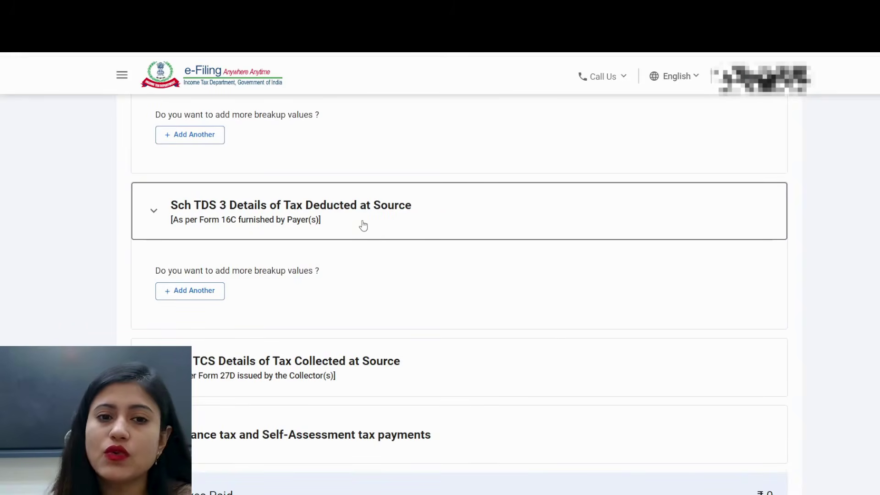
- Check the Sch TCS and the Advance tax and Self-Assessment tax payments sections, and confirm Tax Paid
{"action": "left_click", "coordinate": [365, 385]}
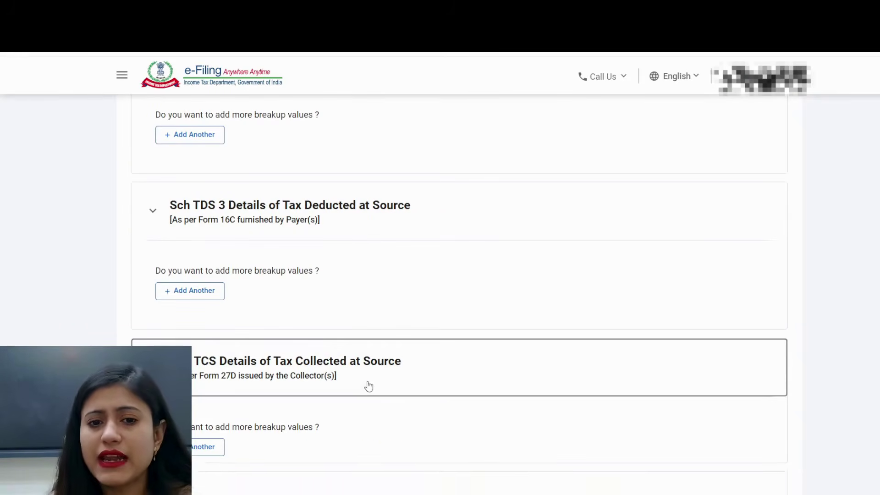
{"action": "scroll", "coordinate": [458, 297], "scroll_direction": "down", "scroll_amount": 3}
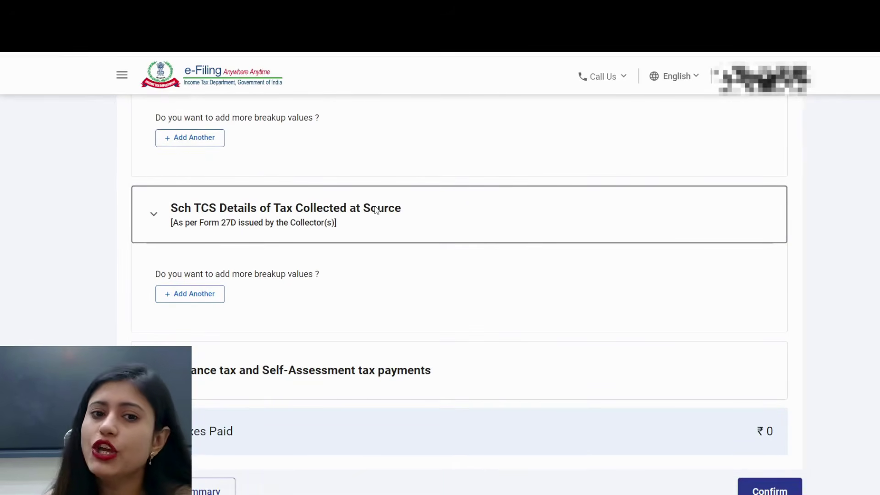
{"action": "left_click", "coordinate": [349, 210]}
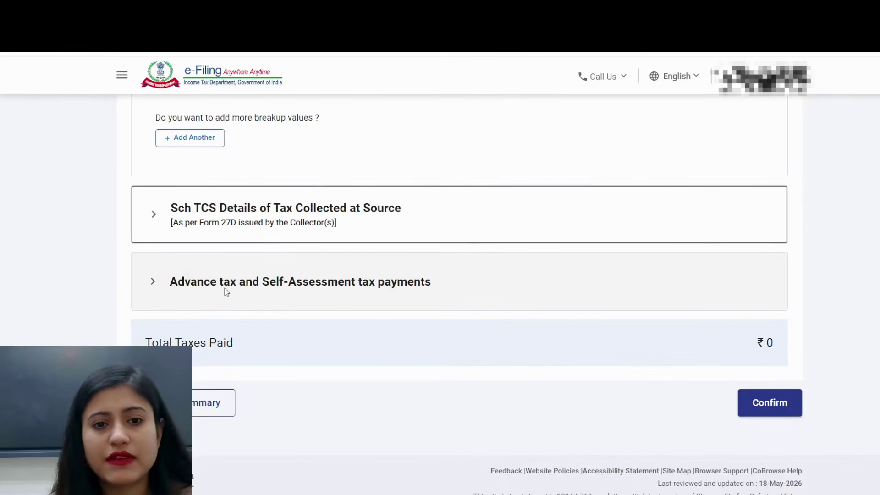
{"action": "left_click", "coordinate": [385, 287]}
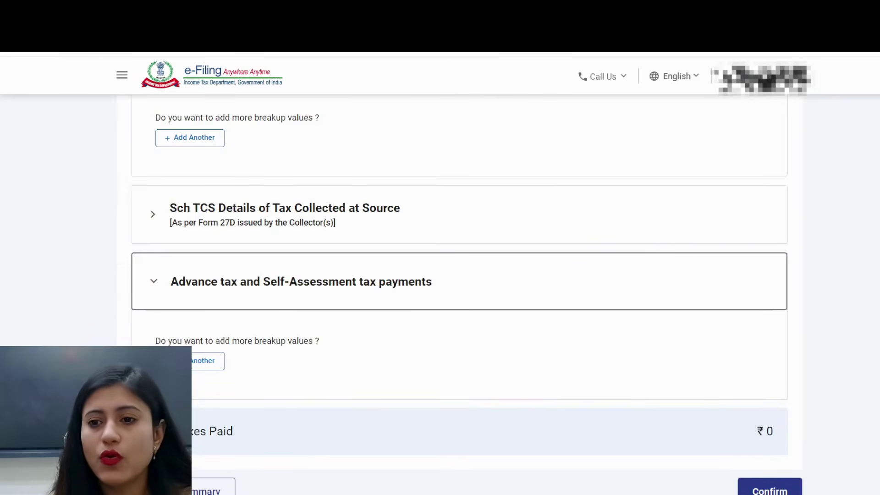
{"action": "scroll", "coordinate": [458, 284], "scroll_direction": "down", "scroll_amount": 3}
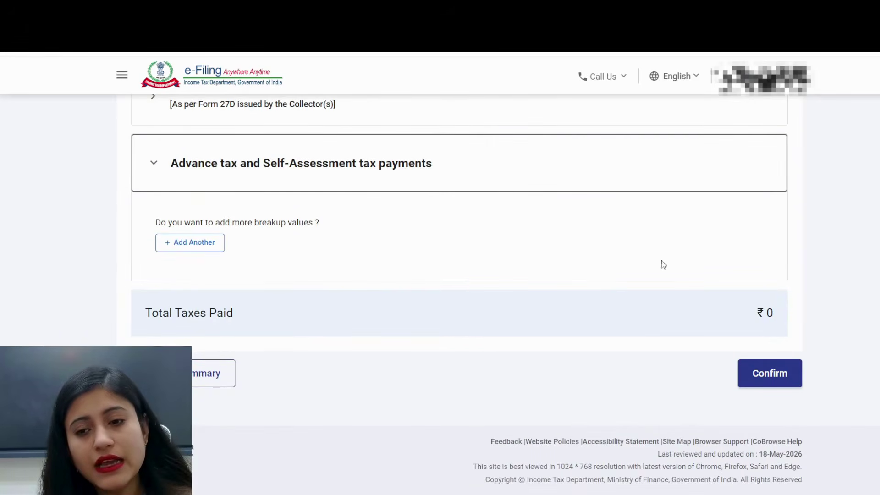
{"action": "left_click", "coordinate": [773, 370]}
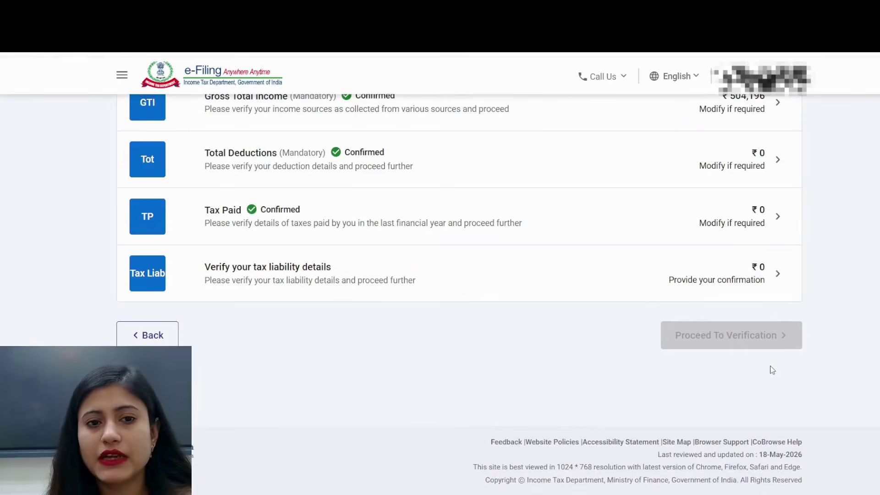
- Open the tax liability details and compare C2. Total Income with the tax payable and the D2 rebate u/s 87A
{"action": "left_click", "coordinate": [306, 271]}
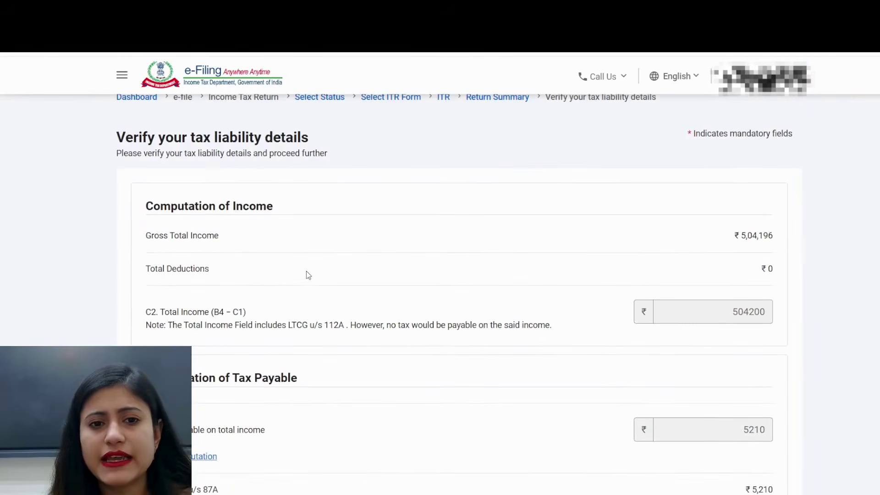
{"action": "scroll", "coordinate": [458, 275], "scroll_direction": "down", "scroll_amount": 2}
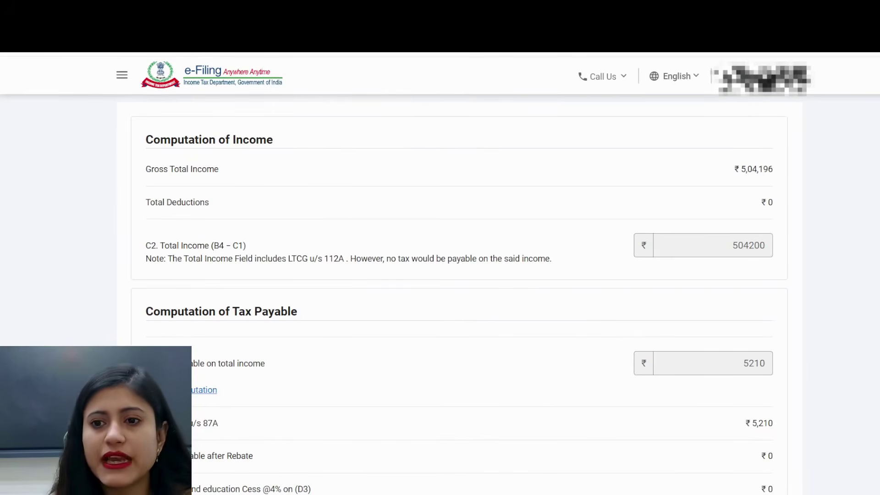
{"action": "scroll", "coordinate": [490, 254], "scroll_direction": "down", "scroll_amount": 4}
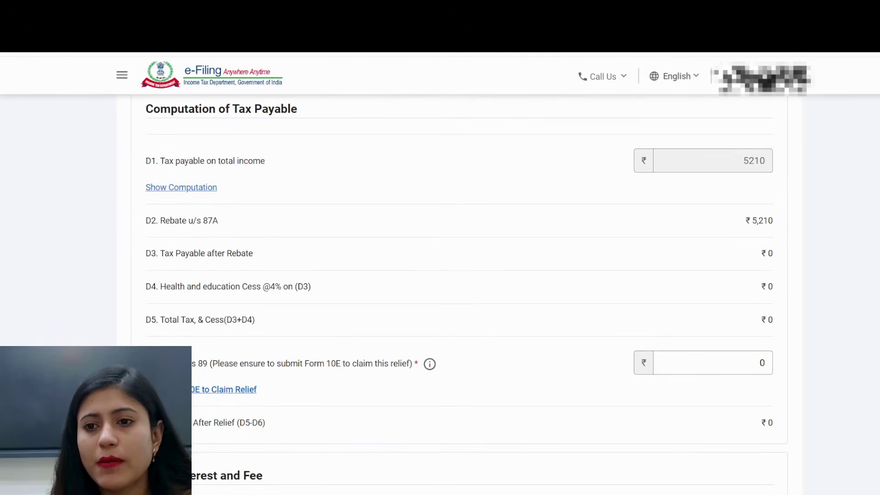
{"action": "scroll", "coordinate": [740, 232], "scroll_direction": "up", "scroll_amount": 4}
{"action": "left_click_drag", "start_coordinate": [731, 230], "coordinate": [781, 238]}
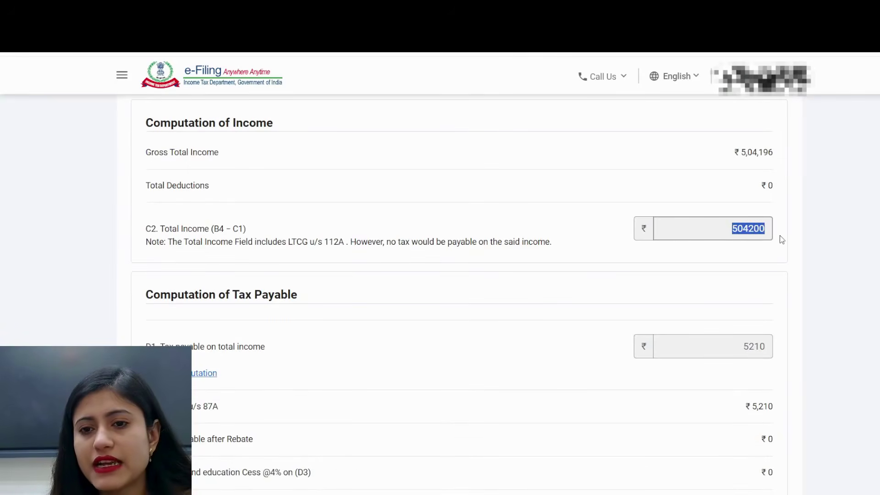
{"action": "scroll", "coordinate": [708, 199], "scroll_direction": "down", "scroll_amount": 5}
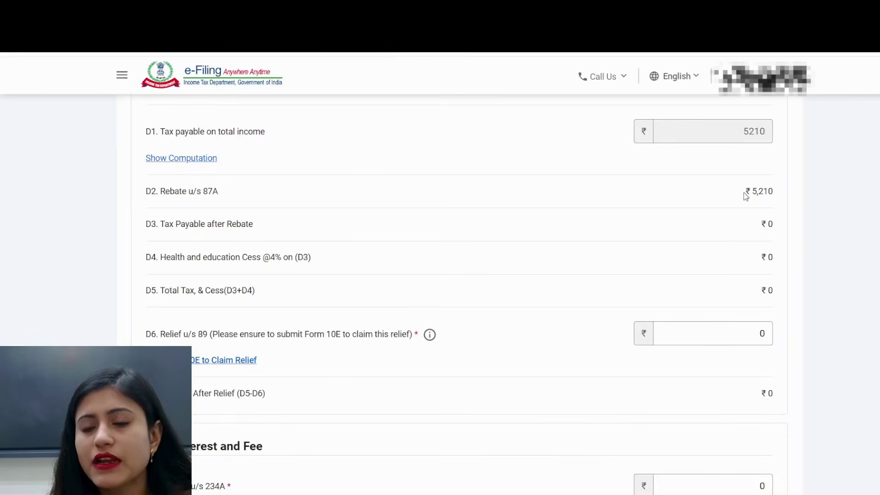
{"action": "left_click_drag", "start_coordinate": [743, 193], "coordinate": [768, 204]}
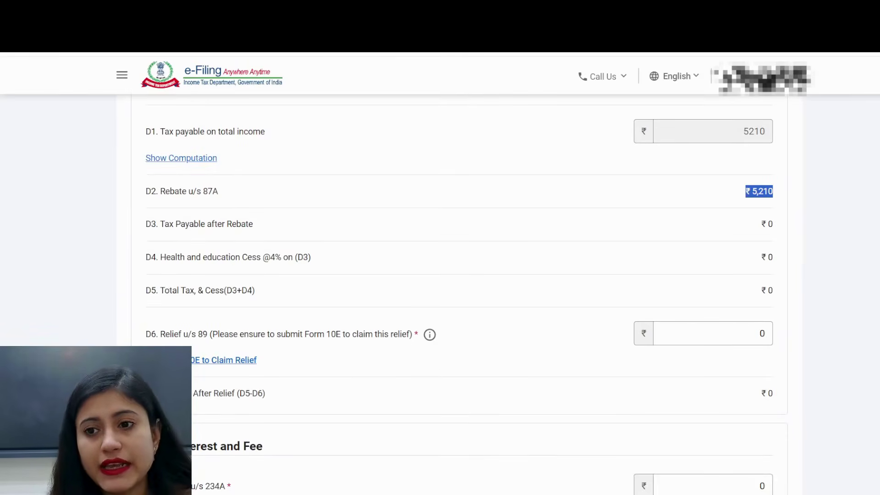
{"action": "scroll", "coordinate": [861, 211], "scroll_direction": "up", "scroll_amount": 3}
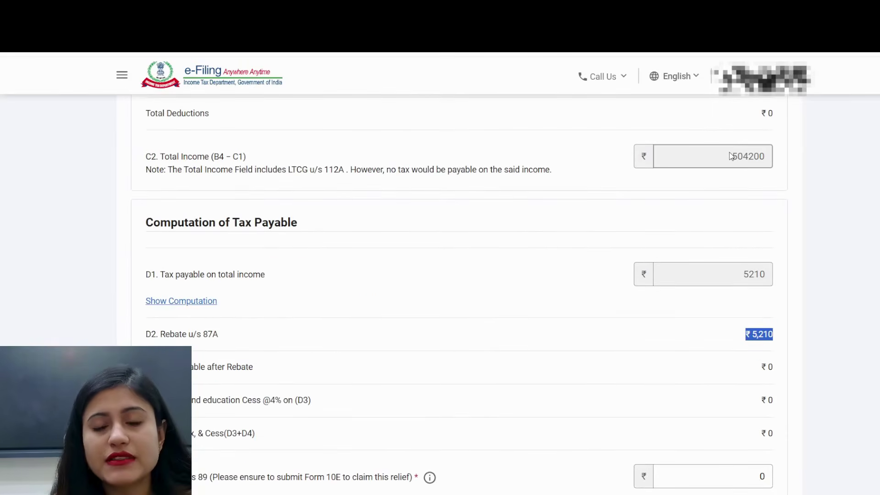
{"action": "left_click_drag", "start_coordinate": [732, 156], "coordinate": [792, 166]}
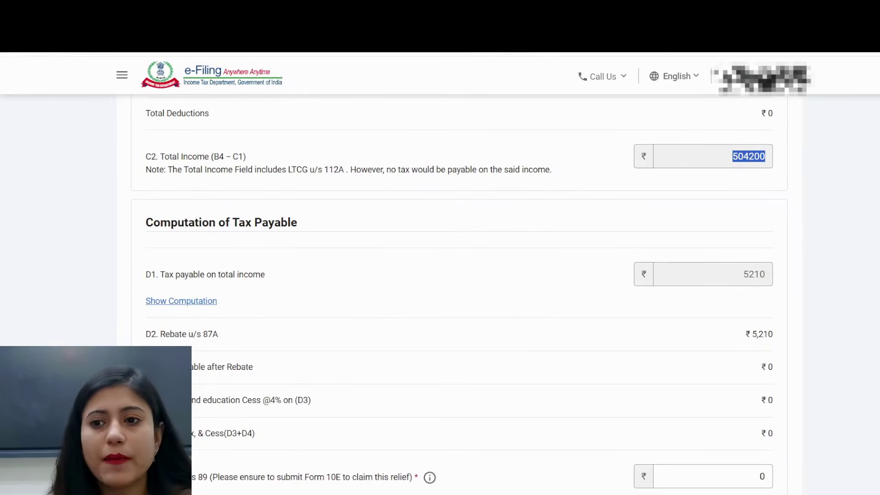
- Review the rebate, the interest and fee items and the D11 Total Tax, Fee and Interest, and confirm the tax liability details
{"action": "scroll", "coordinate": [681, 273], "scroll_direction": "down", "scroll_amount": 3}
{"action": "left_click_drag", "start_coordinate": [743, 191], "coordinate": [777, 191]}
{"action": "scroll", "coordinate": [777, 191], "scroll_direction": "down", "scroll_amount": 3}
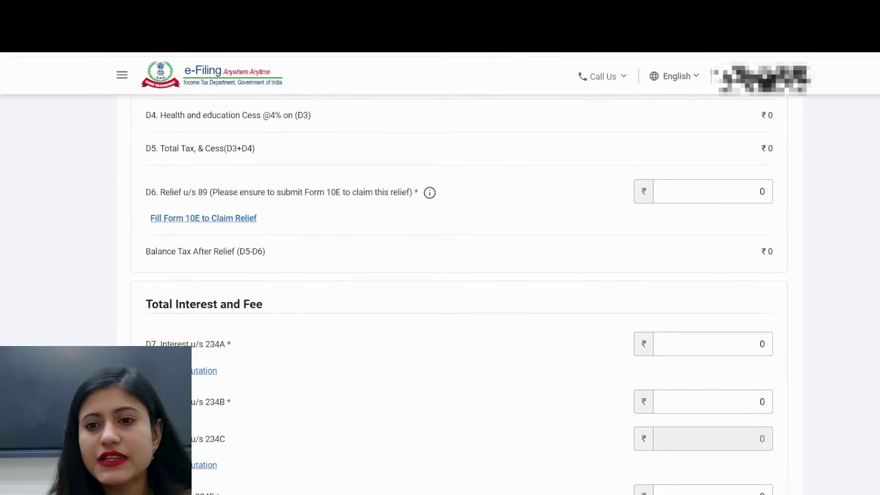
{"action": "scroll", "coordinate": [458, 293], "scroll_direction": "down", "scroll_amount": 7}
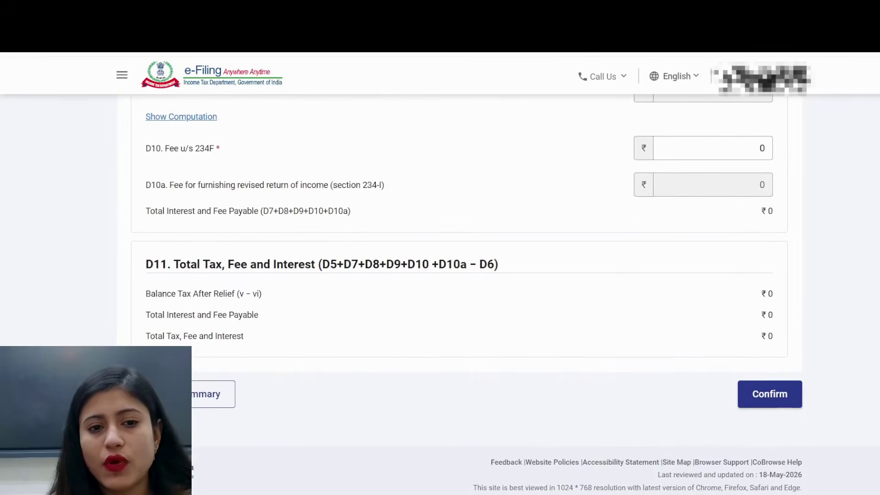
{"action": "left_click_drag", "start_coordinate": [704, 286], "coordinate": [786, 363]}
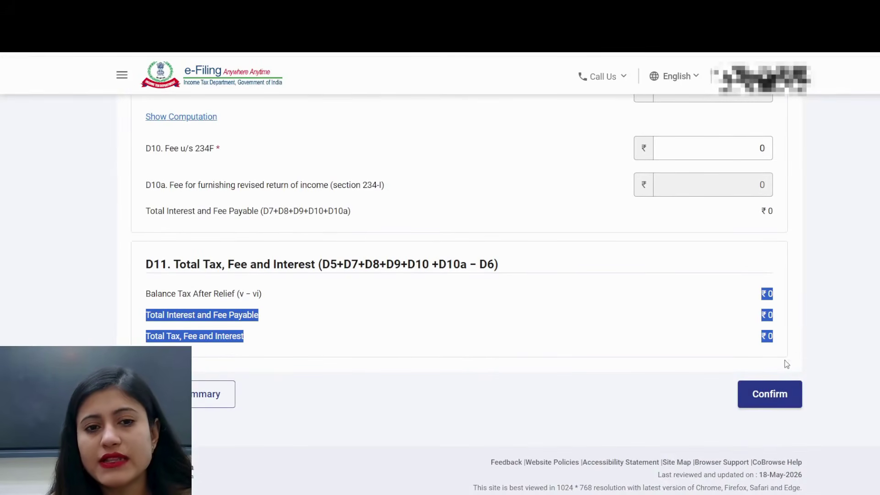
{"action": "left_click", "coordinate": [786, 392]}
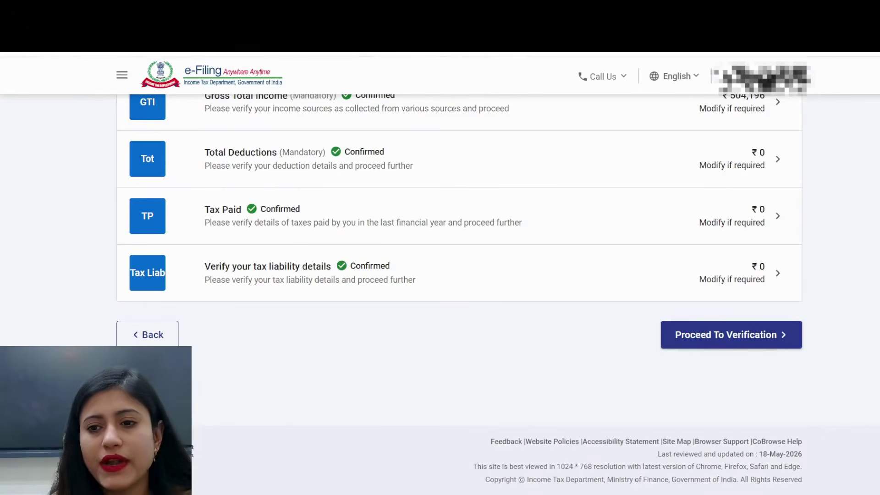
- Proceed to the tax summary and review the taxable income, tax payable, rebate u/s 87A, taxes paid and amount payable or refundable
{"action": "left_click", "coordinate": [709, 334]}
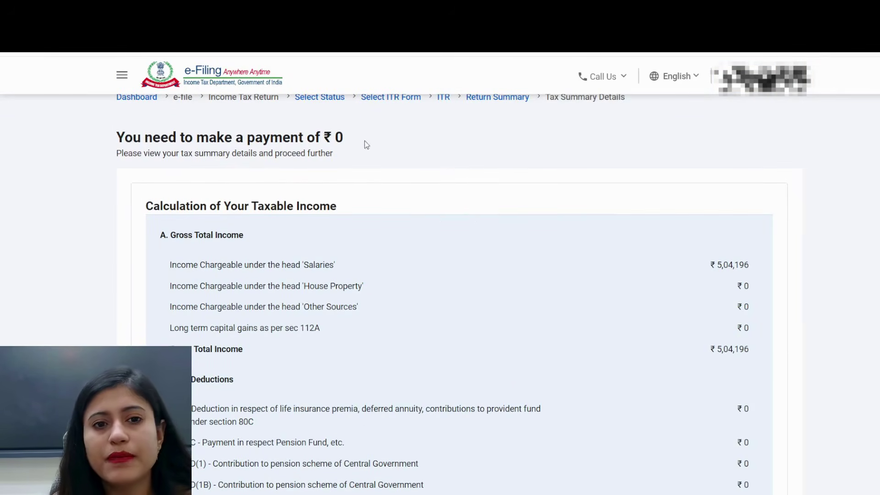
{"action": "scroll", "coordinate": [458, 293], "scroll_direction": "down", "scroll_amount": 3}
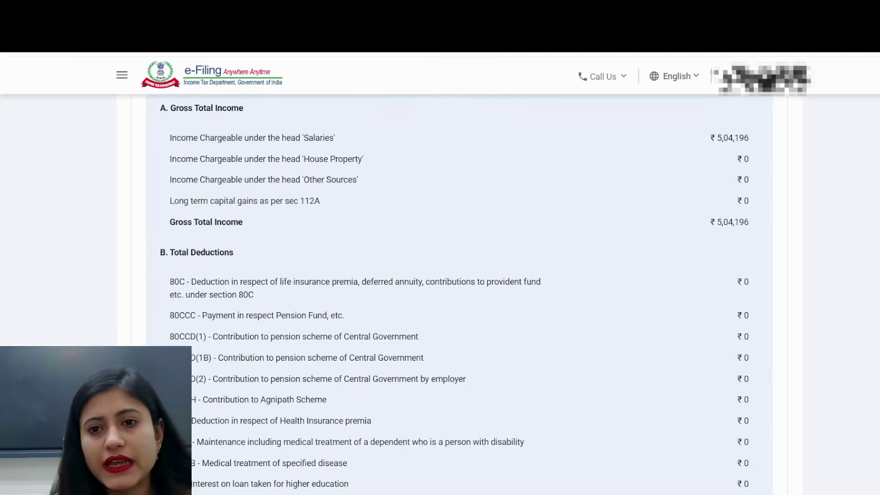
{"action": "scroll", "coordinate": [458, 294], "scroll_direction": "down", "scroll_amount": 1}
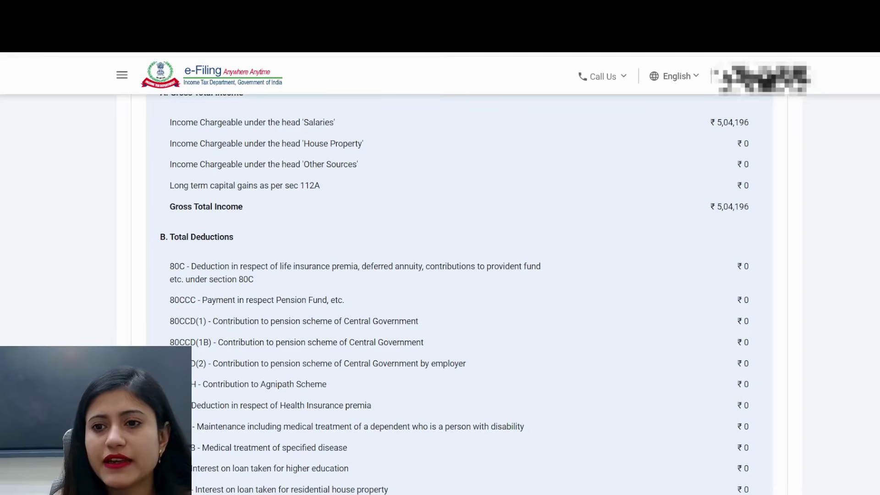
{"action": "scroll", "coordinate": [458, 293], "scroll_direction": "down", "scroll_amount": 14}
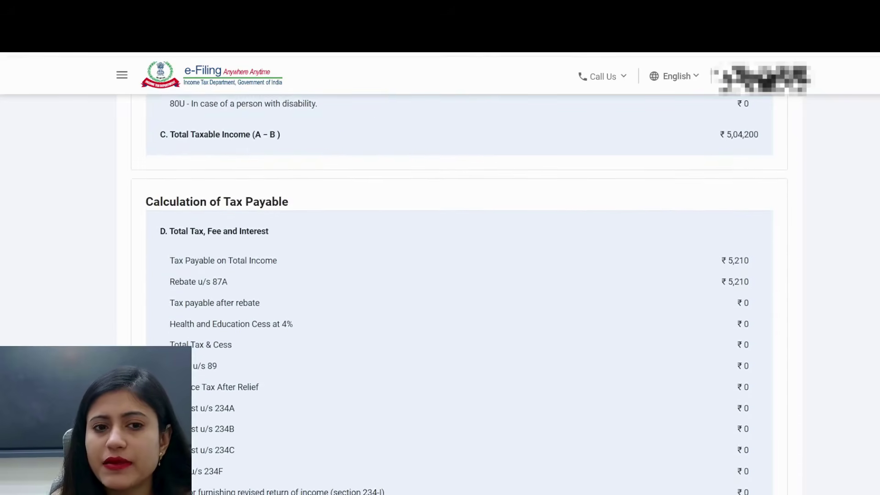
{"action": "scroll", "coordinate": [703, 208], "scroll_direction": "down", "scroll_amount": 1}
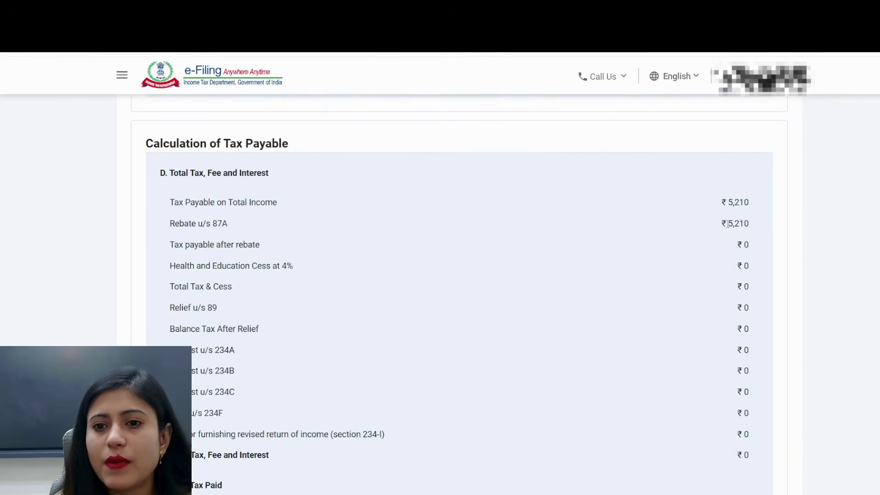
{"action": "scroll", "coordinate": [458, 294], "scroll_direction": "down", "scroll_amount": 7}
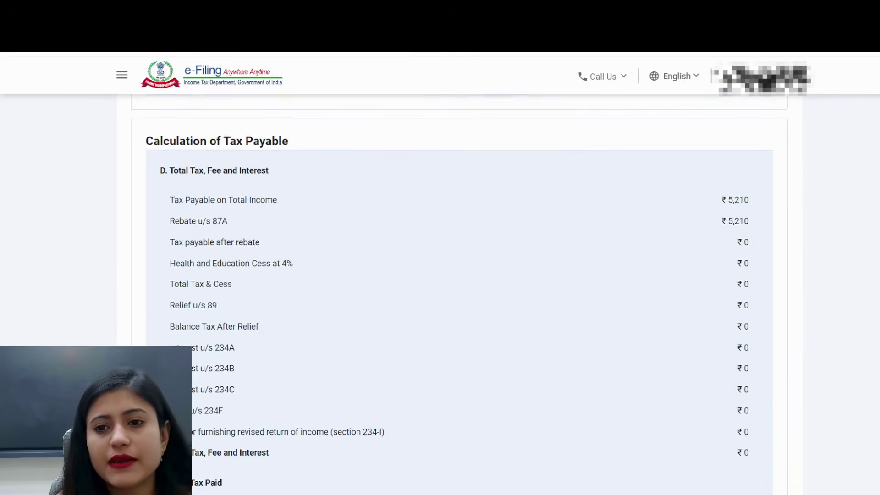
{"action": "scroll", "coordinate": [459, 294], "scroll_direction": "down", "scroll_amount": 2}
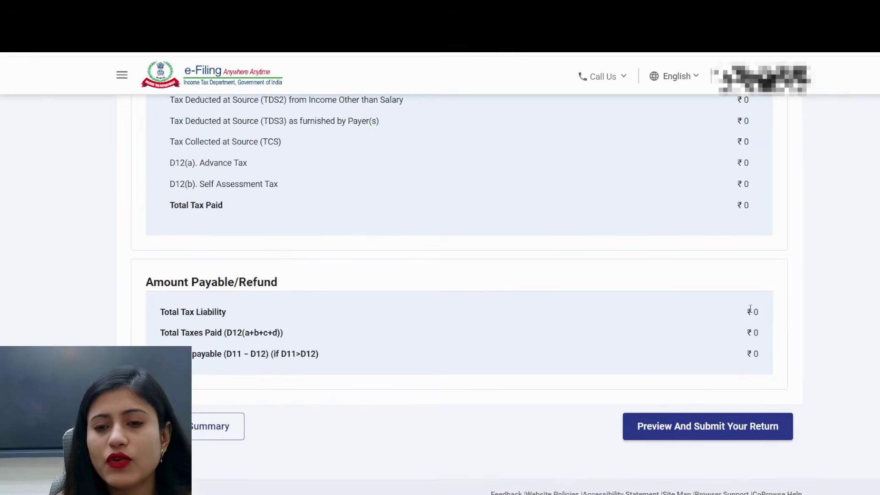
- Proceed to Preview and Submit Your Return, accept the declaration with Noida as the place, and submit it for validation
{"action": "left_click", "coordinate": [690, 434]}
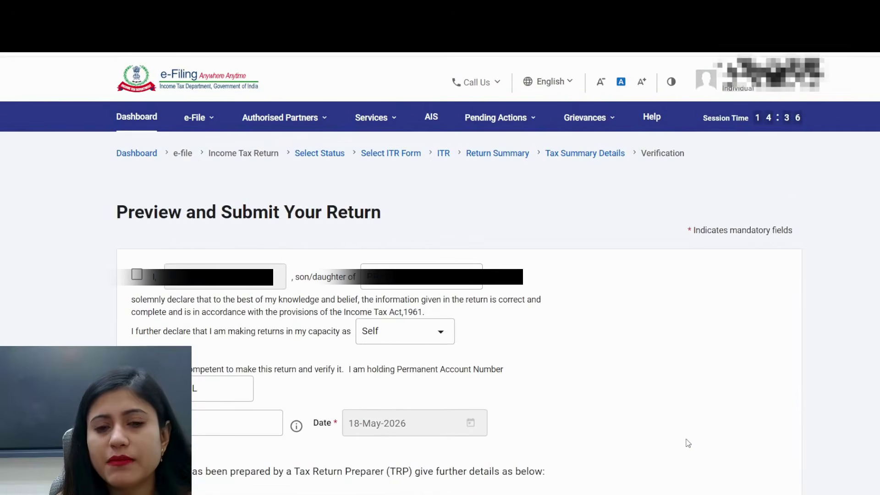
{"action": "left_click", "coordinate": [137, 274]}
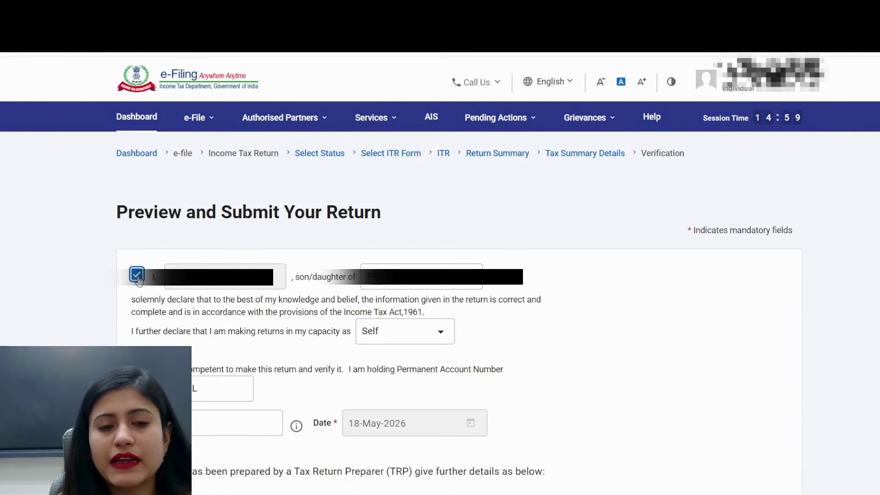
{"action": "scroll", "coordinate": [770, 289], "scroll_direction": "down", "scroll_amount": 3}
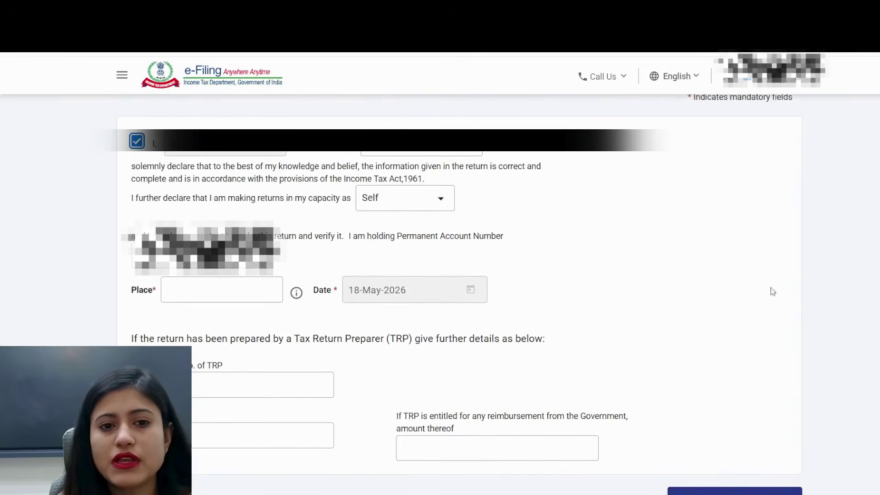
{"action": "left_click", "coordinate": [223, 289]}
{"action": "type", "text": "Noida"}
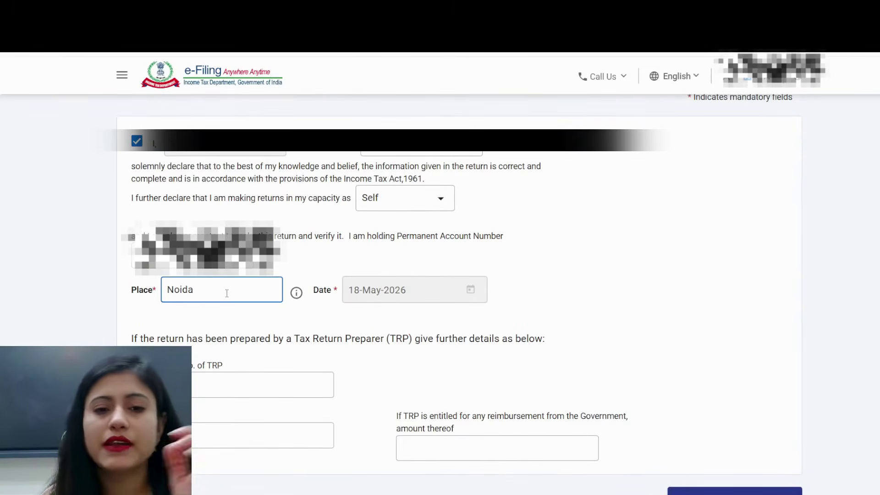
{"action": "scroll", "coordinate": [227, 294], "scroll_direction": "down", "scroll_amount": 3}
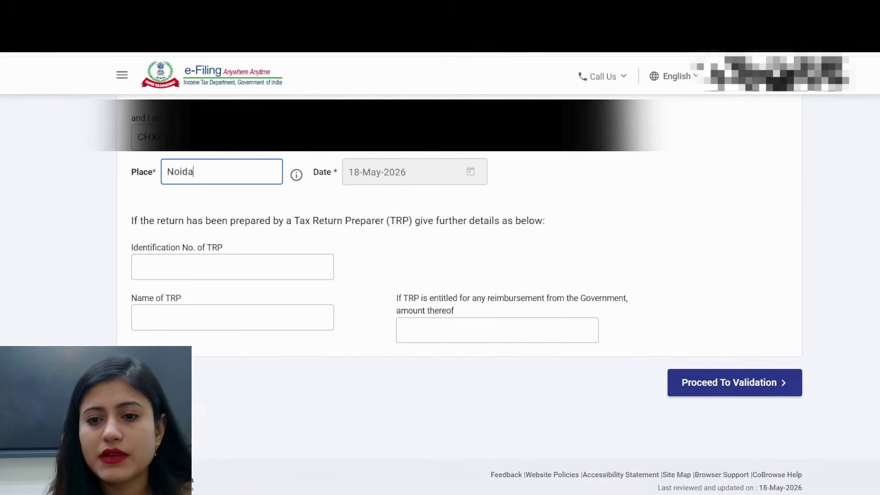
{"action": "left_click", "coordinate": [767, 389]}
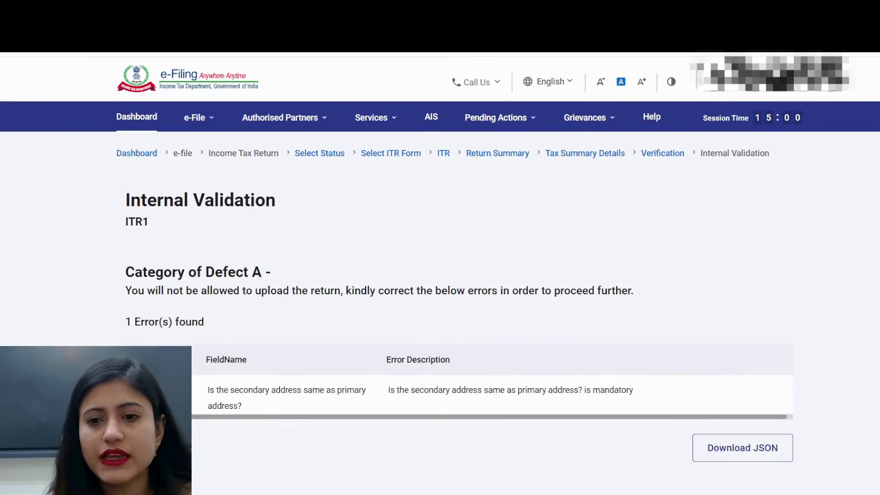
- In the personal information, answer Yes to the secondary address being the same as the primary address, and confirm the section
{"action": "scroll", "coordinate": [356, 349], "scroll_direction": "down", "scroll_amount": 2}
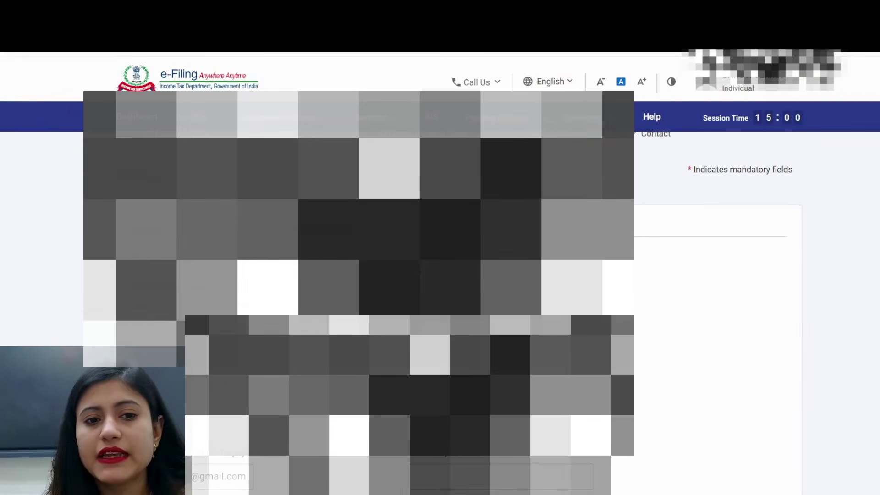
{"action": "scroll", "coordinate": [715, 274], "scroll_direction": "down", "scroll_amount": 5}
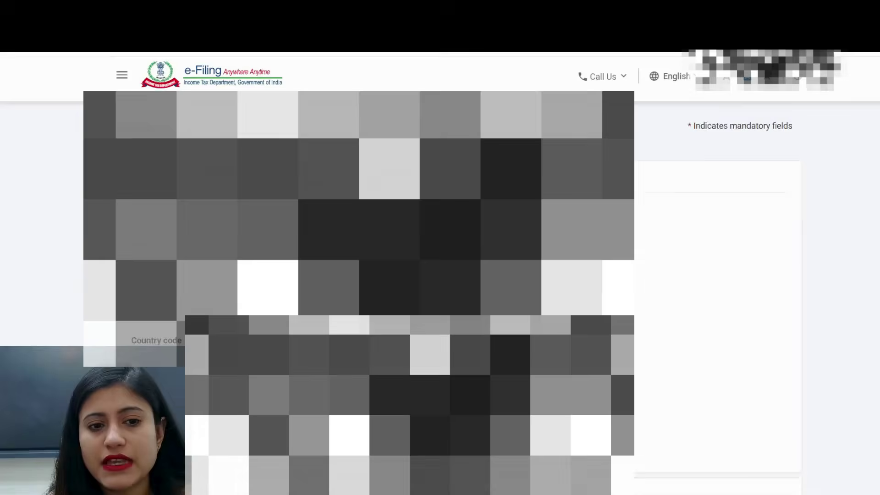
{"action": "scroll", "coordinate": [715, 275], "scroll_direction": "down", "scroll_amount": 2}
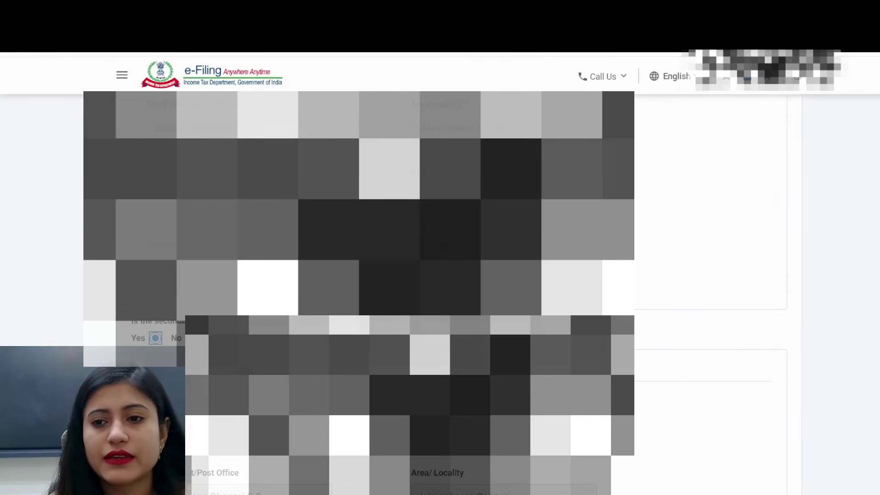
{"action": "scroll", "coordinate": [825, 373], "scroll_direction": "down", "scroll_amount": 5}
{"action": "left_click", "coordinate": [778, 374]}
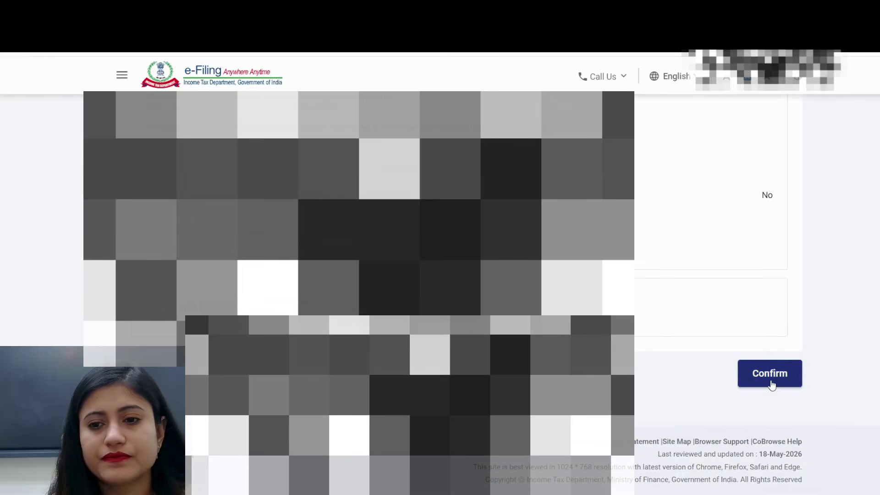
{"action": "left_click", "coordinate": [772, 384]}
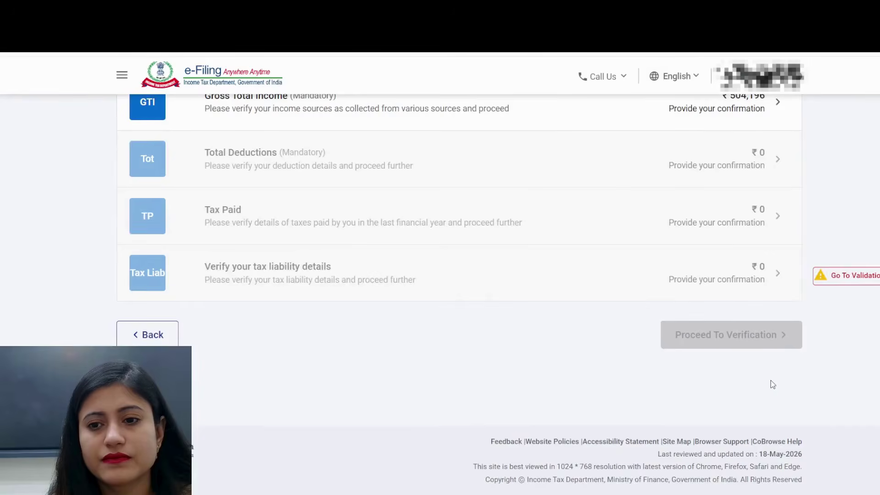
- Rerun the internal validation of ITR1 and take the return through its preview to the upload level validation
{"action": "left_click", "coordinate": [852, 277]}
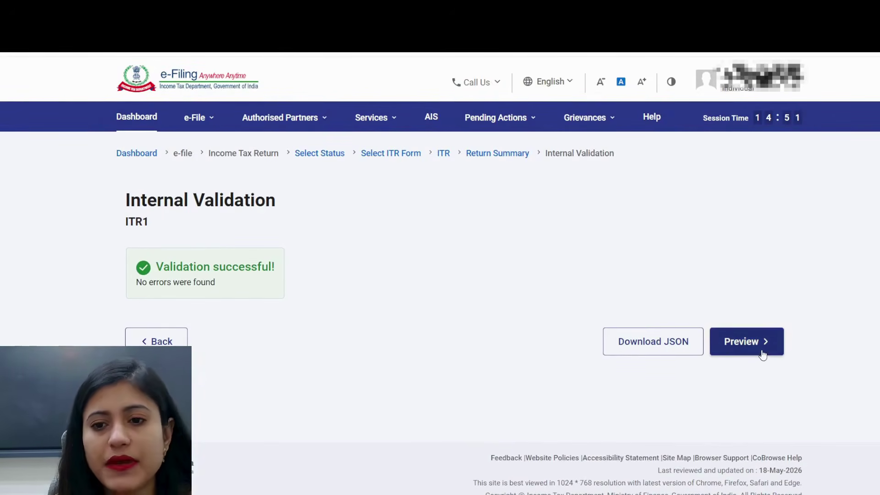
{"action": "left_click", "coordinate": [746, 342]}
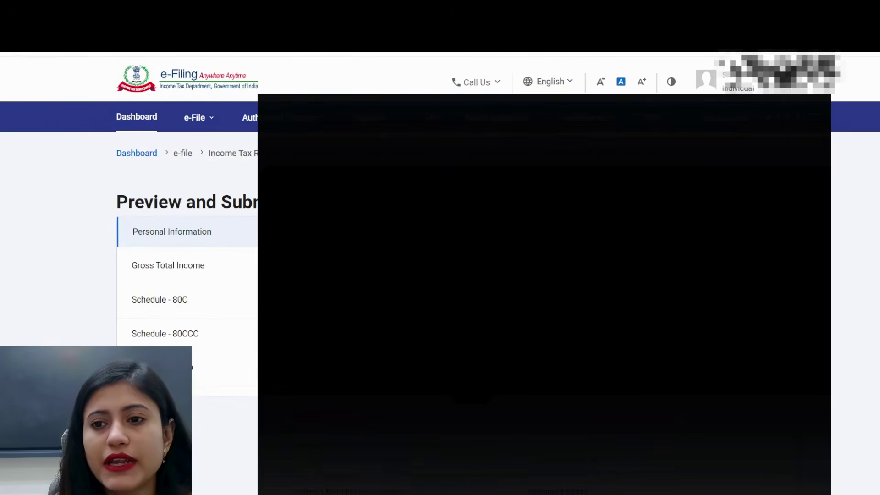
{"action": "scroll", "coordinate": [544, 294], "scroll_direction": "down", "scroll_amount": 4}
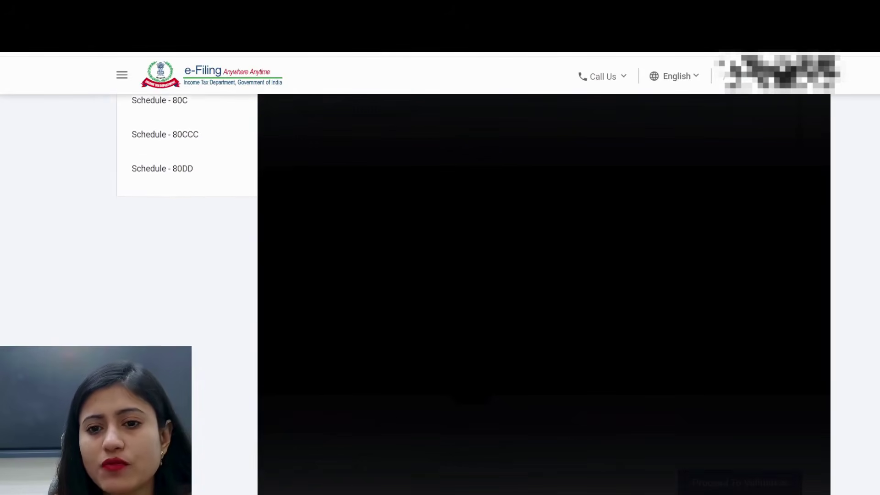
{"action": "scroll", "coordinate": [543, 294], "scroll_direction": "up", "scroll_amount": 1}
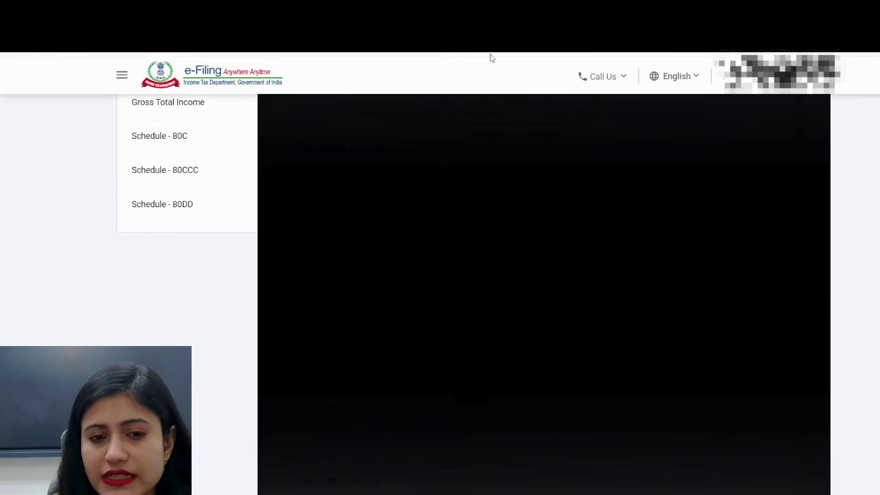
{"action": "scroll", "coordinate": [543, 294], "scroll_direction": "down", "scroll_amount": 4}
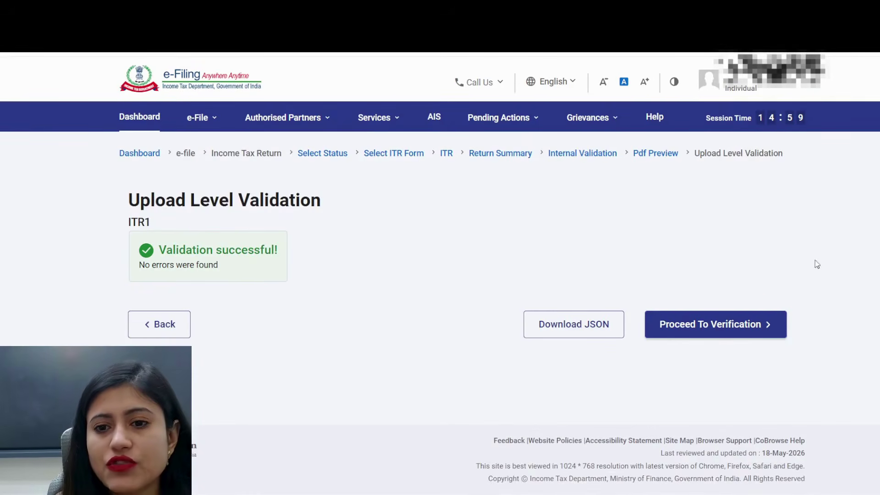
- Proceed to verification and choose E-Verify Now as the method to finish filing
{"action": "left_click", "coordinate": [742, 326]}
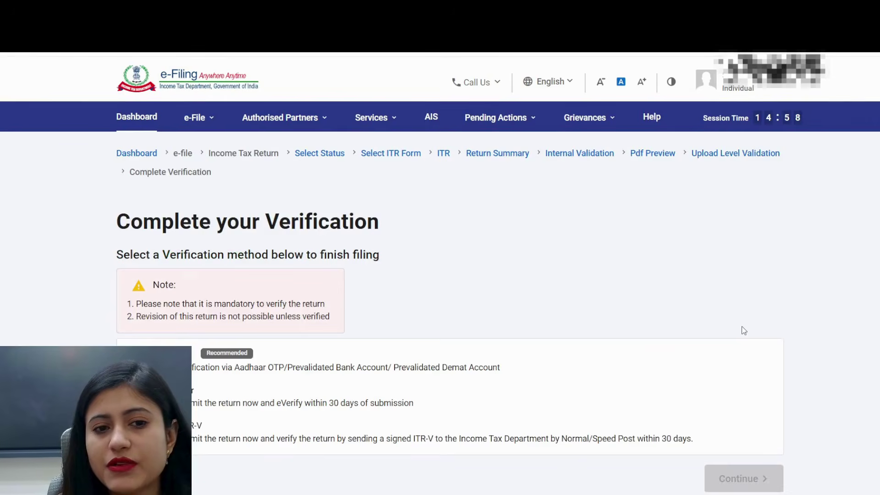
{"action": "scroll", "coordinate": [622, 253], "scroll_direction": "down", "scroll_amount": 3}
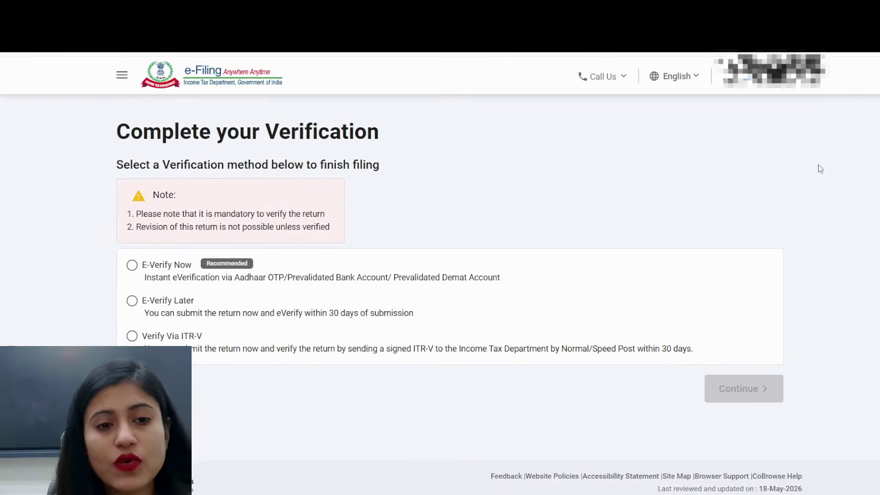
{"action": "left_click", "coordinate": [132, 273]}
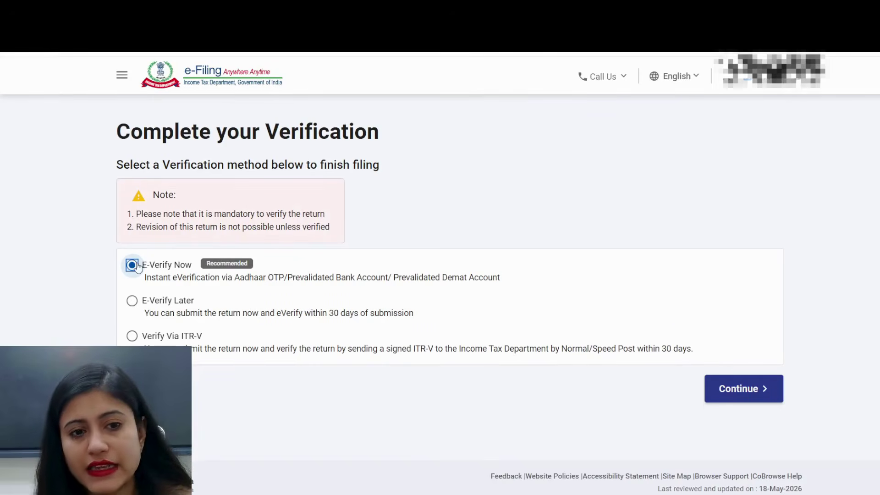
{"action": "left_click", "coordinate": [767, 386]}
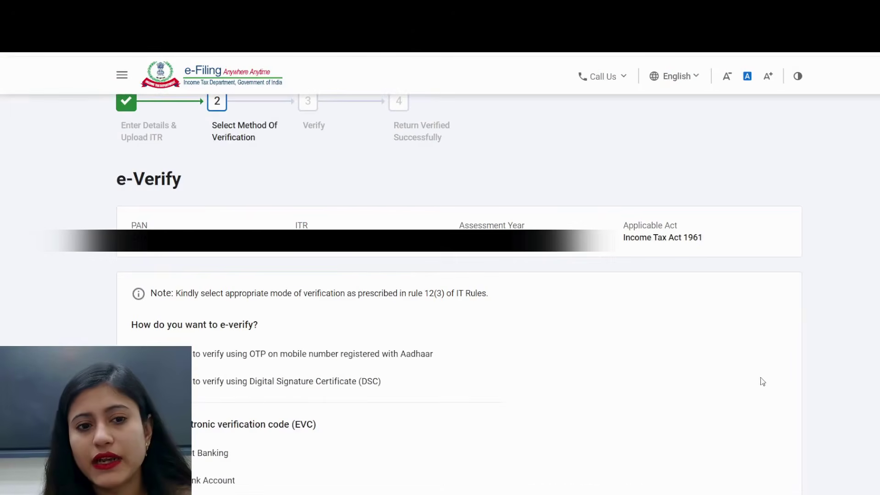
- Choose e-verification by OTP on the mobile number registered with Aadhaar, agree to validate the Aadhaar details, and generate the OTP
{"action": "scroll", "coordinate": [458, 293], "scroll_direction": "down", "scroll_amount": 4}
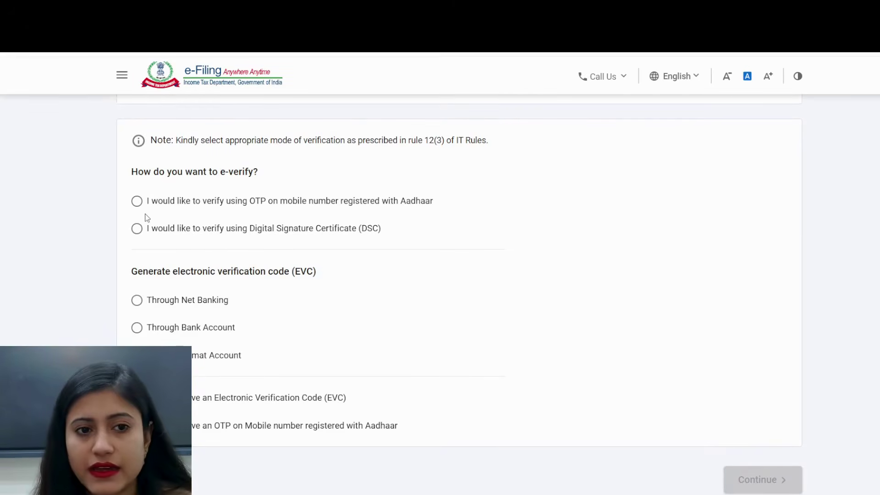
{"action": "left_click", "coordinate": [137, 202]}
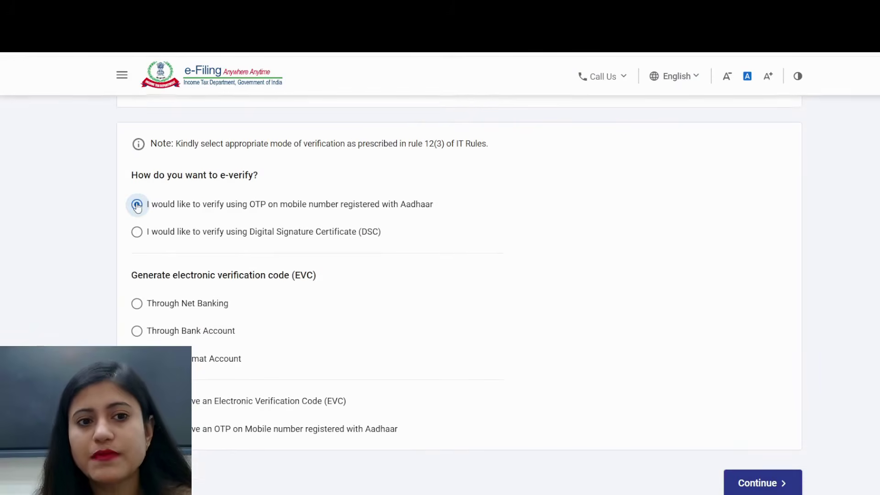
{"action": "left_click", "coordinate": [759, 485]}
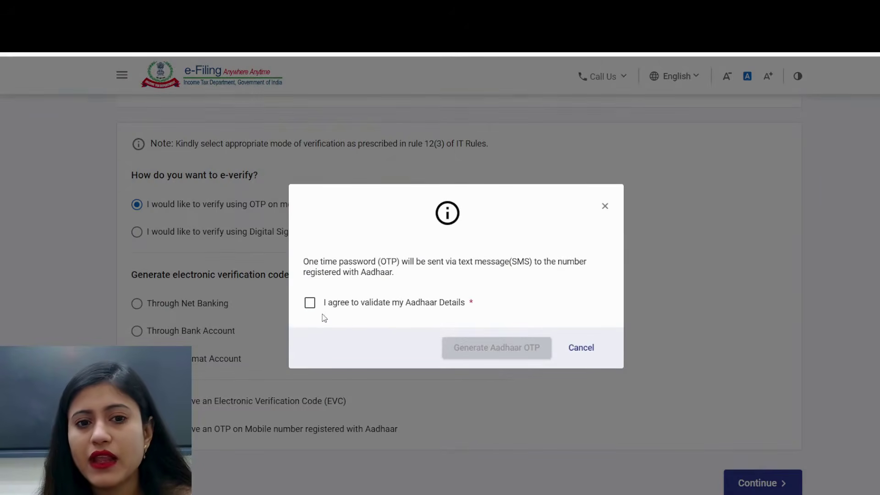
{"action": "left_click", "coordinate": [309, 303]}
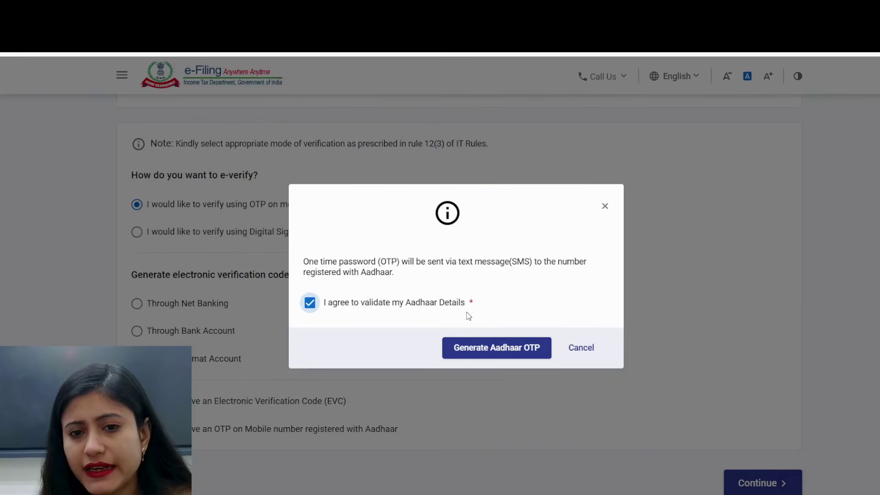
{"action": "left_click", "coordinate": [481, 349]}
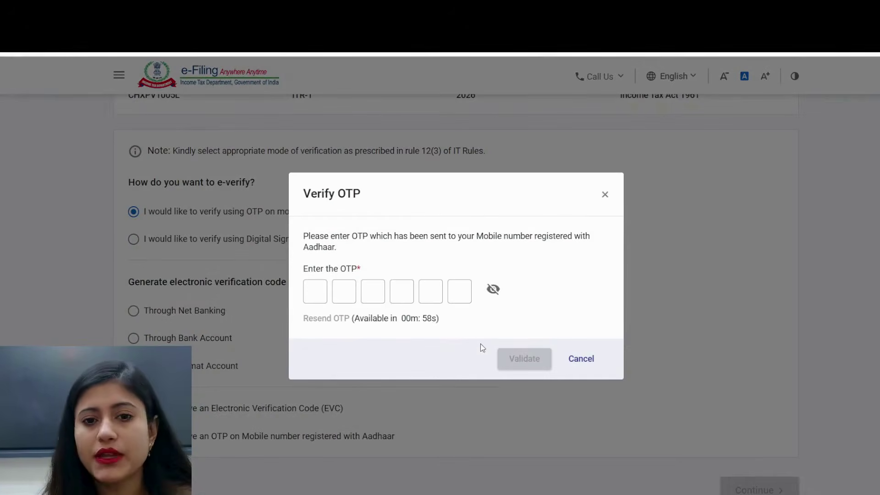
- Enter the Aadhaar OTP received on the registered mobile number to verify the return
{"action": "left_click", "coordinate": [305, 302]}
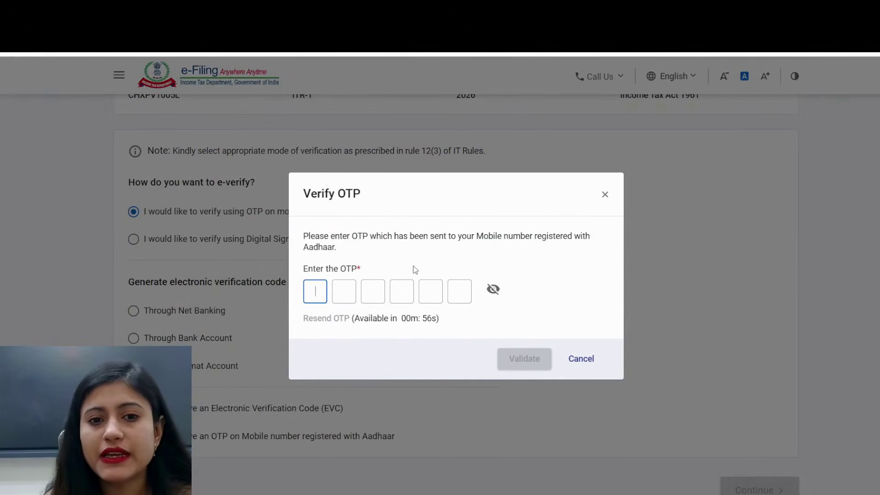
{"action": "type", "text": "•••••"}
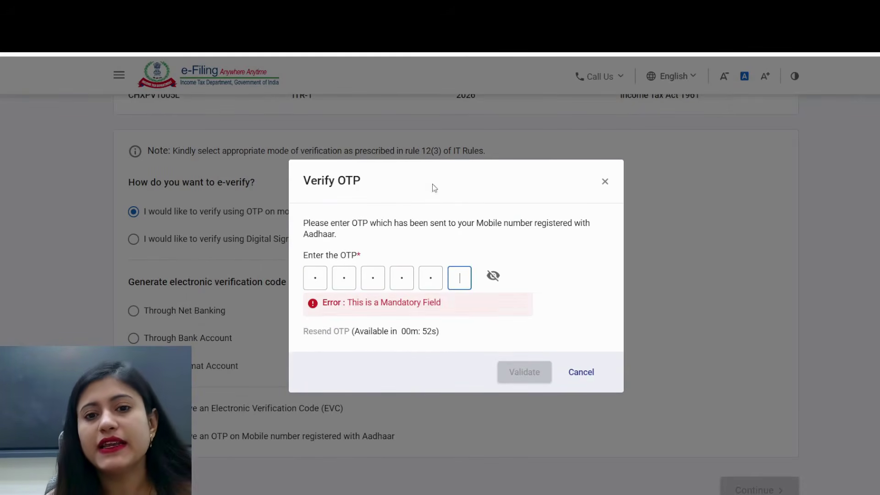
{"action": "type", "text": "•"}
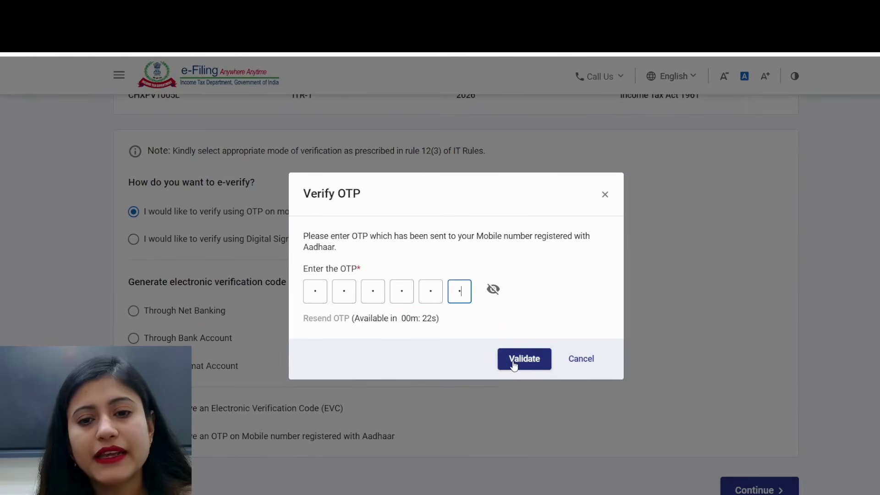